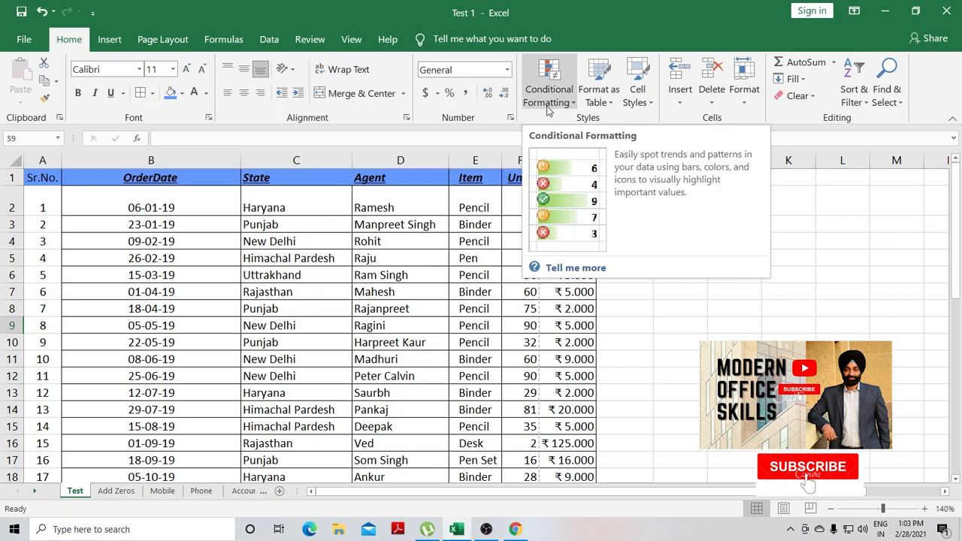
# - Look through the order data and the Highlight Cells Rules options of Conditional Formatting
pyautogui.click(705, 325)
pyautogui.scroll(-1, 338, 236)
pyautogui.scroll(-11, 338, 236)
pyautogui.scroll(11, 338, 236)
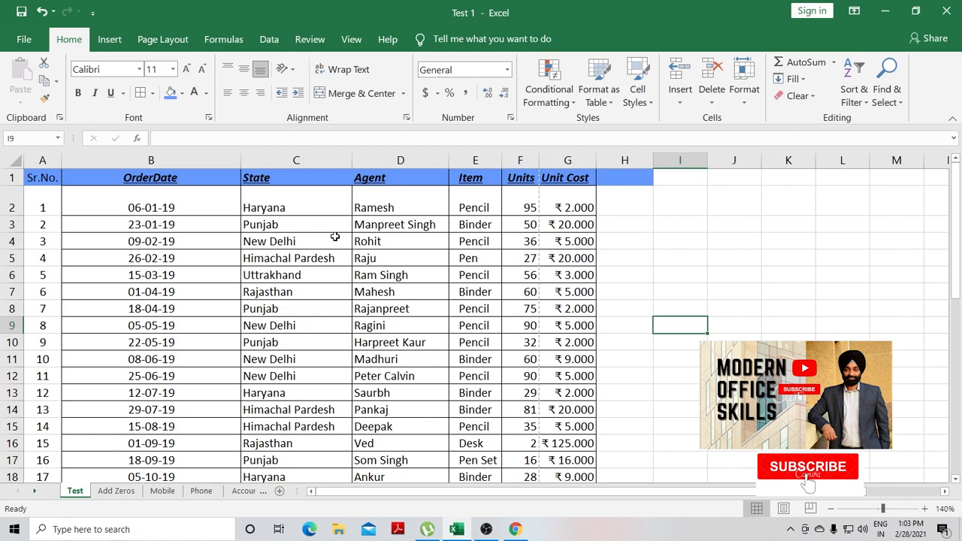
pyautogui.click(552, 103)
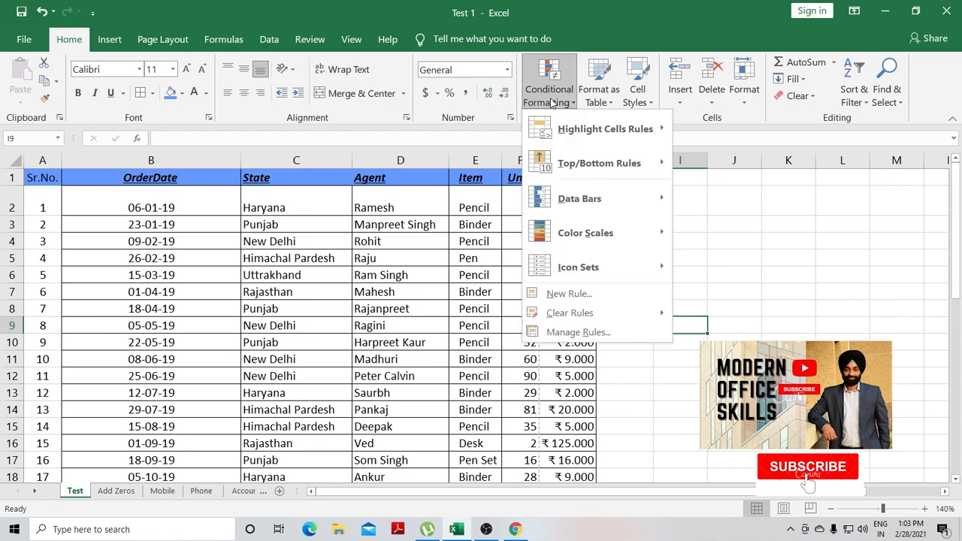
pyautogui.moveTo(573, 130)
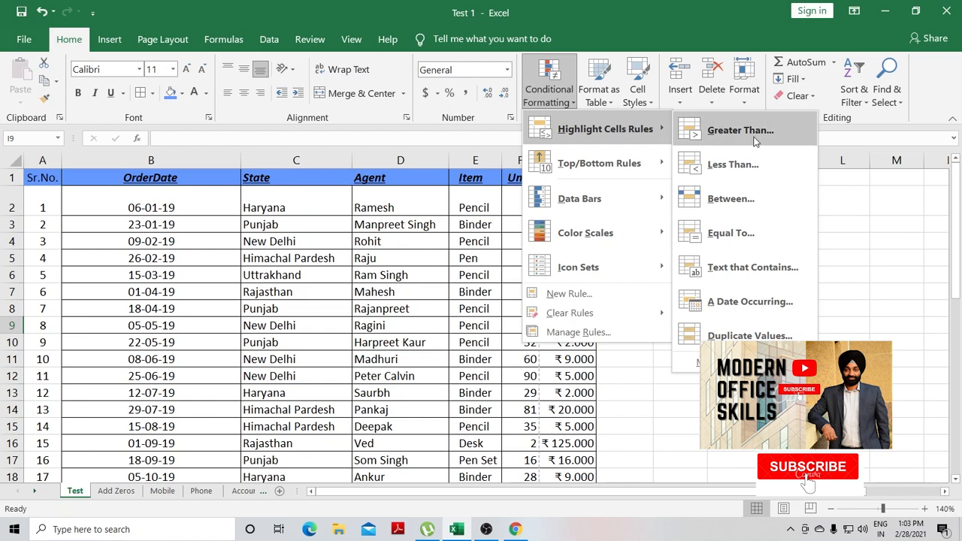
pyautogui.click(873, 213)
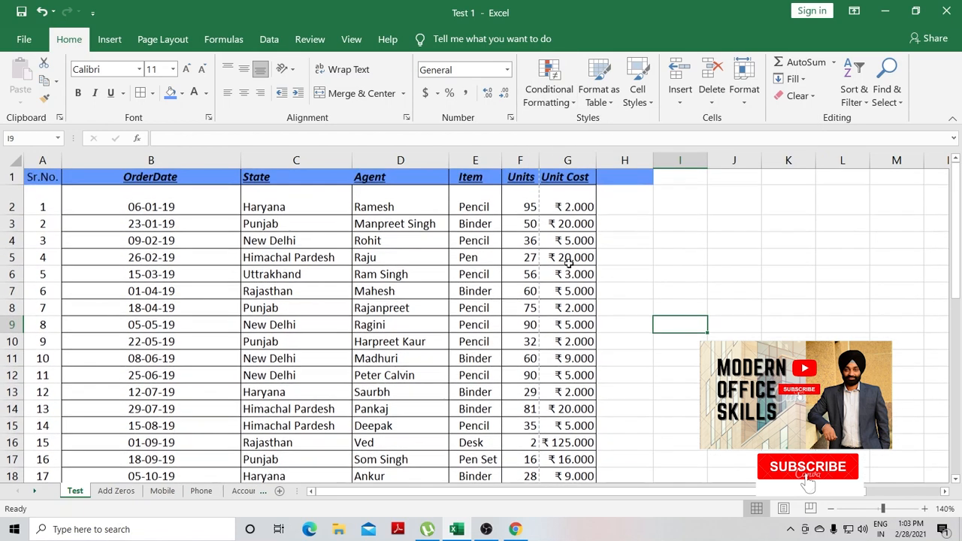
# - Select all the values in the Units column from F2 down, without the header
pyautogui.click(521, 160)
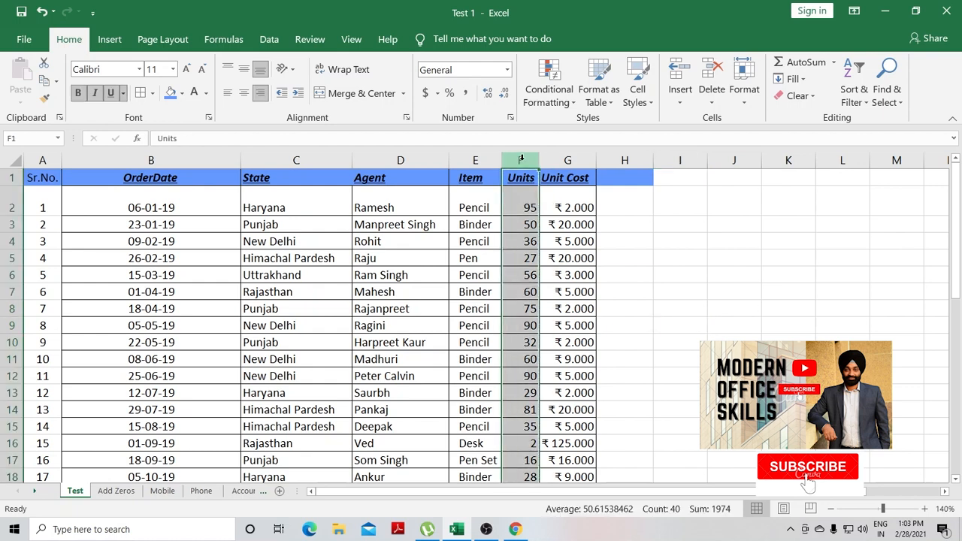
pyautogui.scroll(-5, 653, 293)
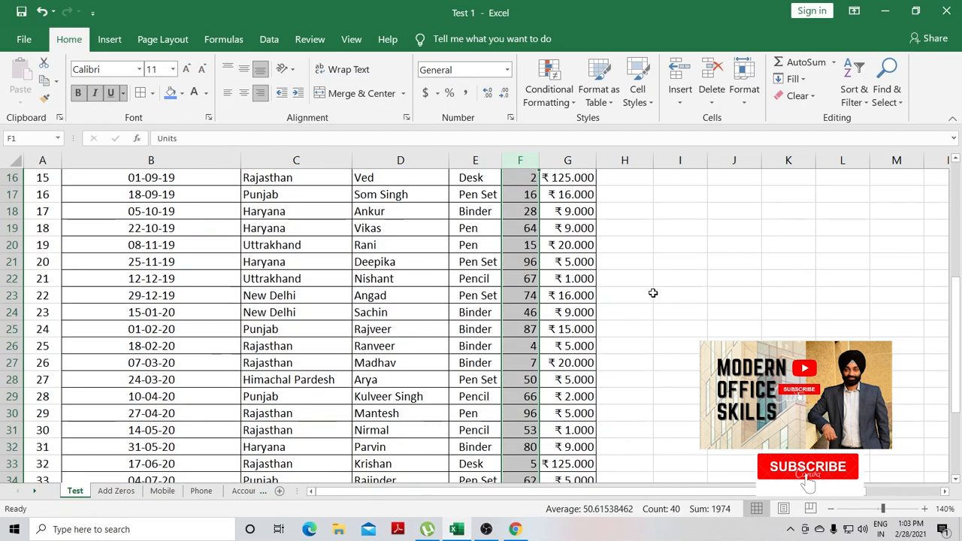
pyautogui.press('Down')
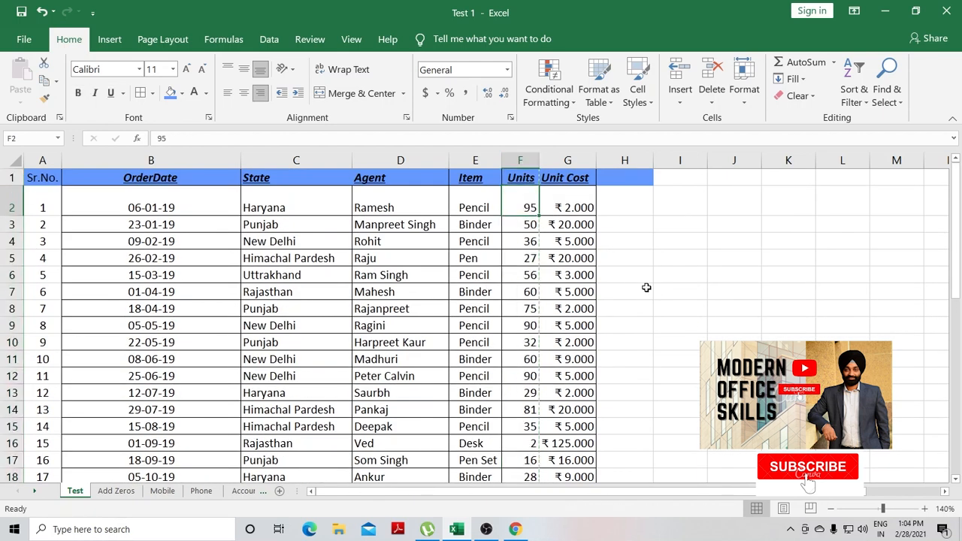
pyautogui.hotkey('ctrl', 'shift', 'Down')
pyautogui.scroll(5, 642, 293)
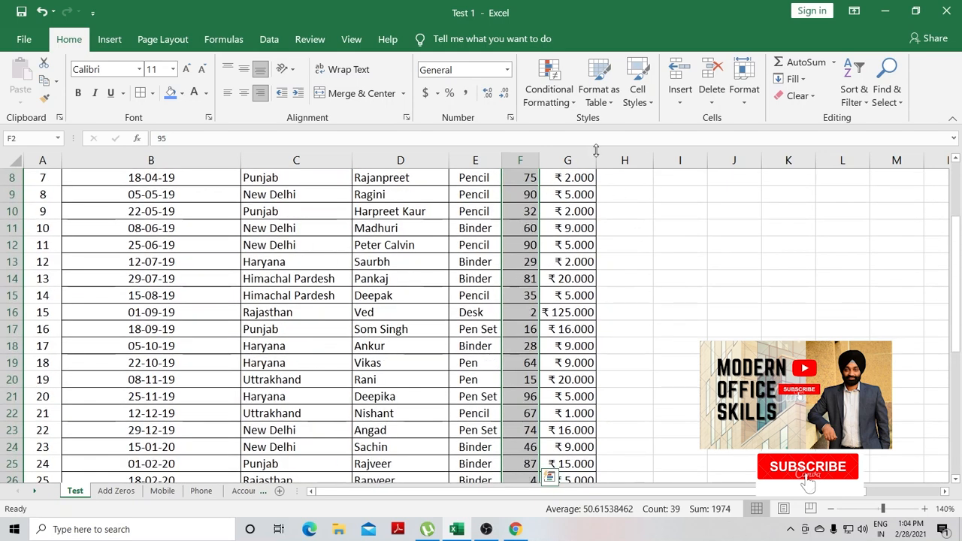
# - Start a Greater Than highlight rule for the selected Units values with a threshold of 25
pyautogui.click(549, 84)
pyautogui.moveTo(605, 128)
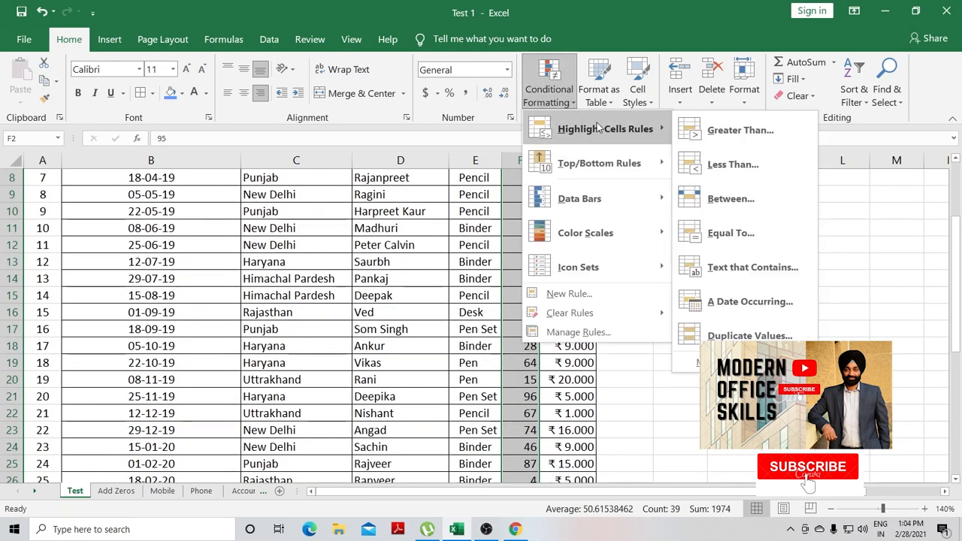
pyautogui.click(744, 132)
pyautogui.moveTo(606, 229); pyautogui.dragTo(794, 208)
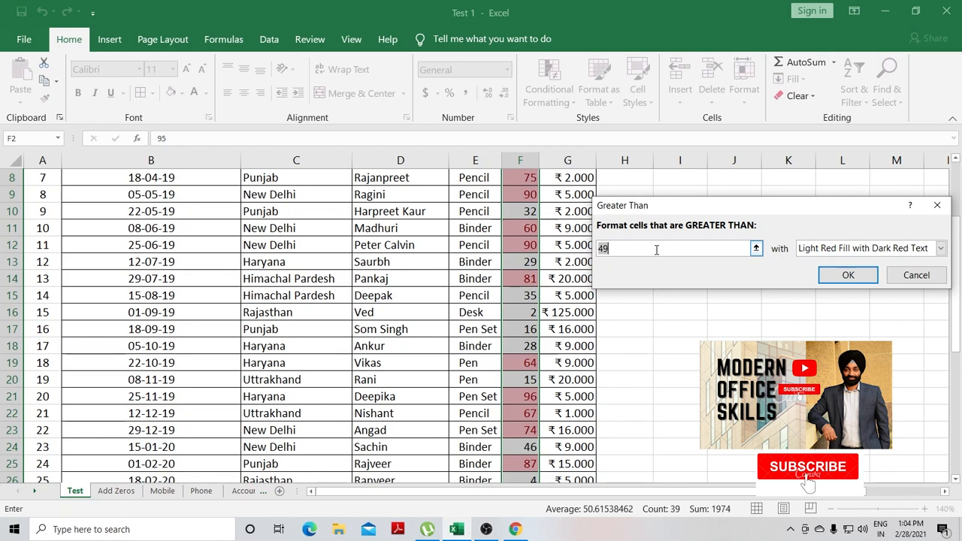
pyautogui.scroll(2, 657, 250)
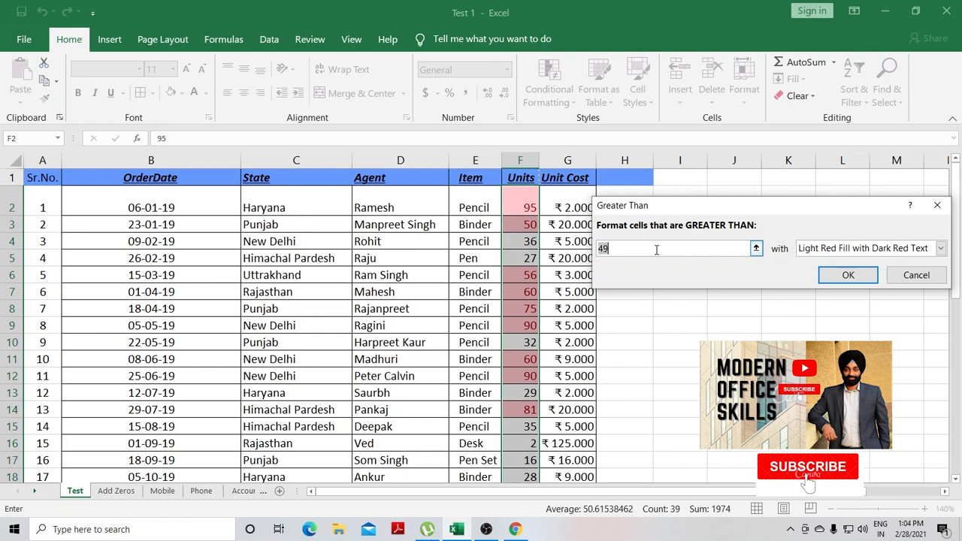
pyautogui.write('25')
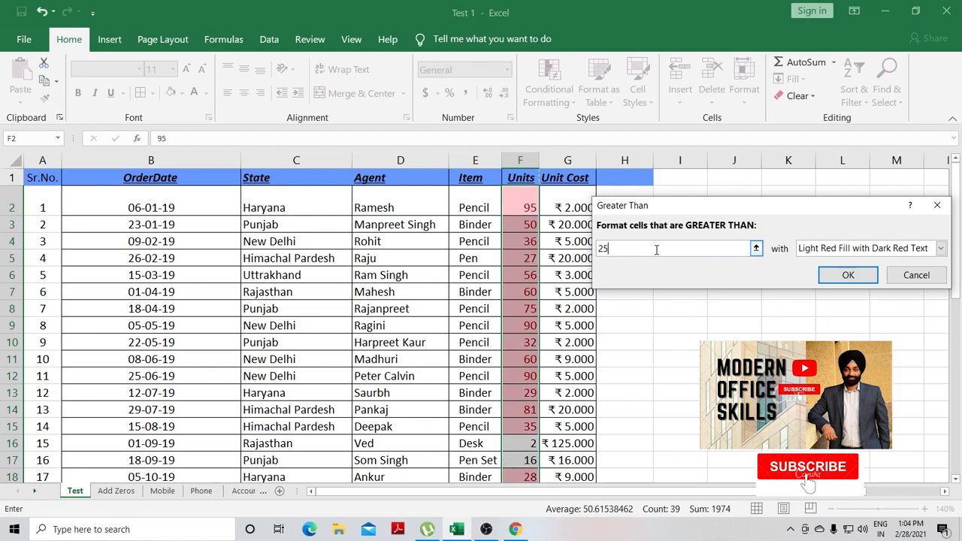
# - Set the Greater Than threshold to 55 and apply the rule with Light Red Fill with Dark Red Text
pyautogui.write('55')
pyautogui.press('BackSpace')
pyautogui.press('BackSpace')
pyautogui.press('BackSpace')
pyautogui.press('BackSpace')
pyautogui.write('55')
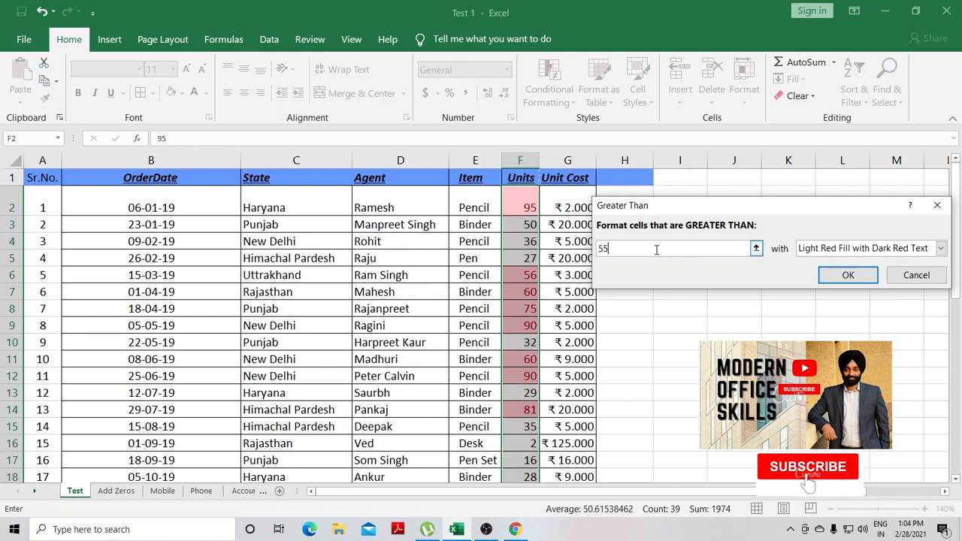
pyautogui.press('Return')
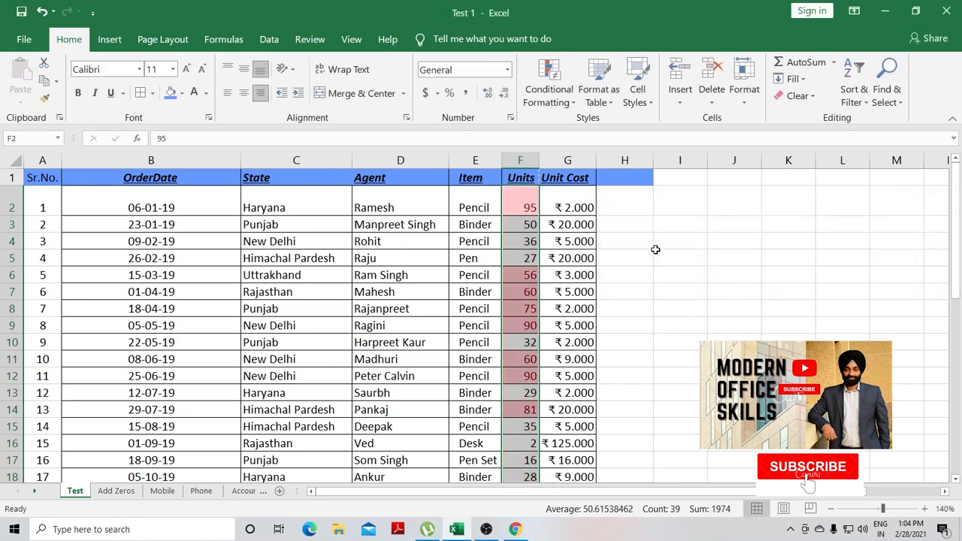
pyautogui.click(679, 308)
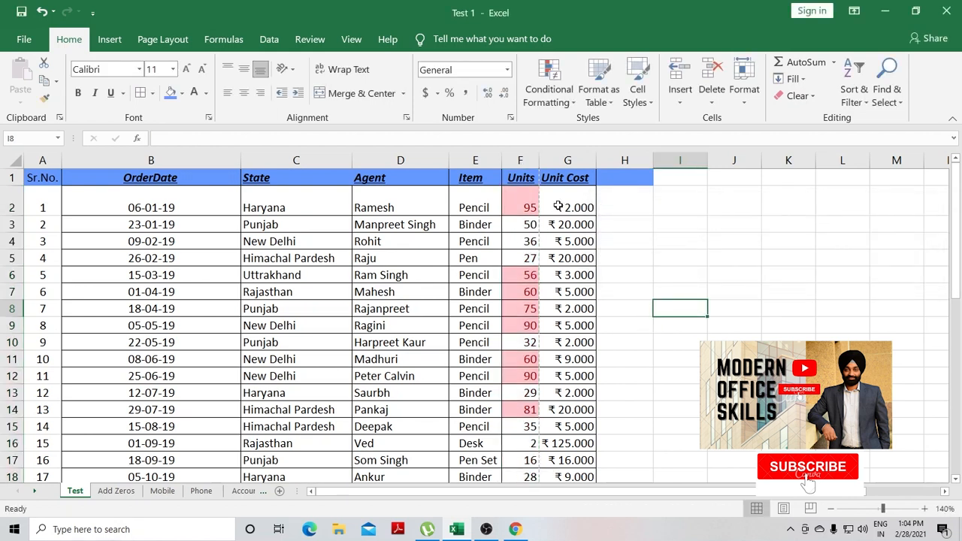
# - Check the highlighted Units values down the sheet and undo the Greater Than rule
pyautogui.scroll(-9, 526, 290)
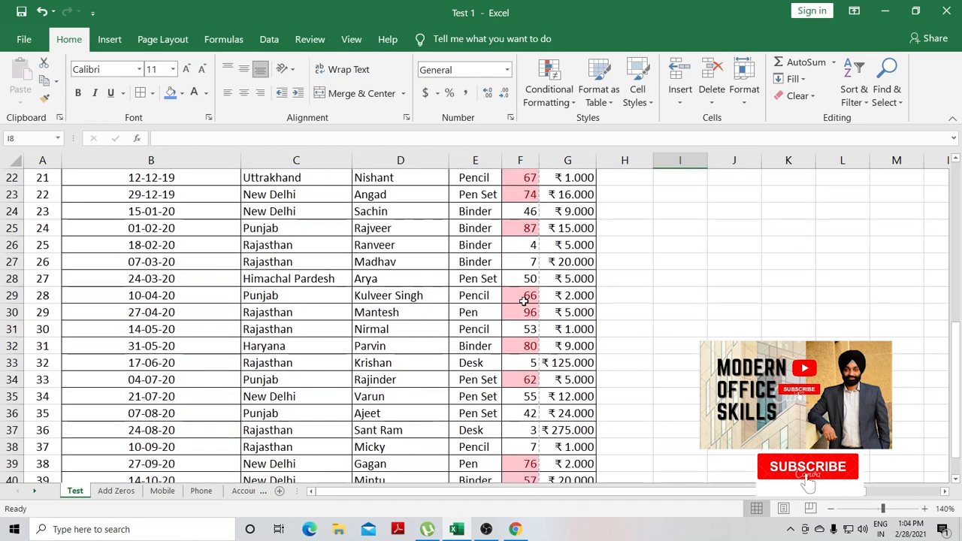
pyautogui.scroll(-2, 523, 305)
pyautogui.scroll(11, 523, 304)
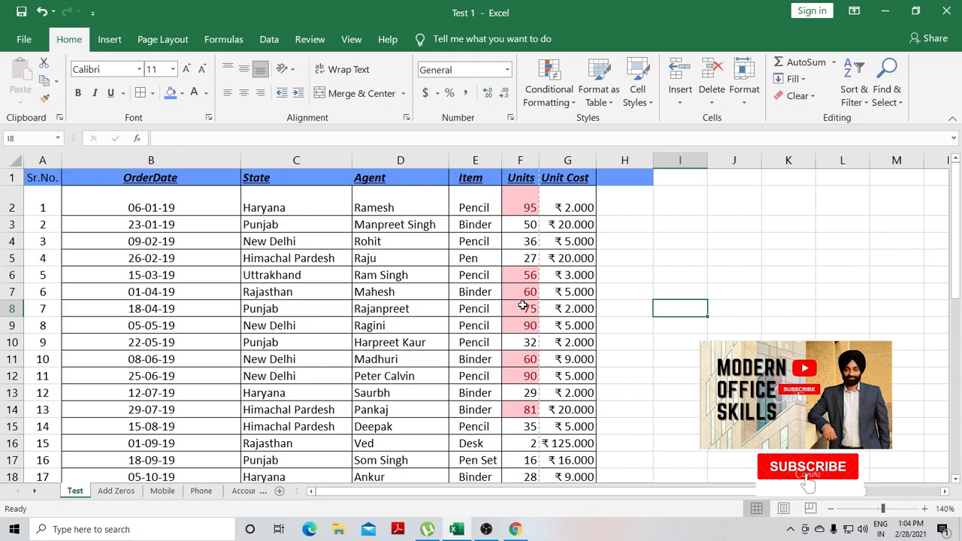
pyautogui.hotkey('ctrl', 'z')
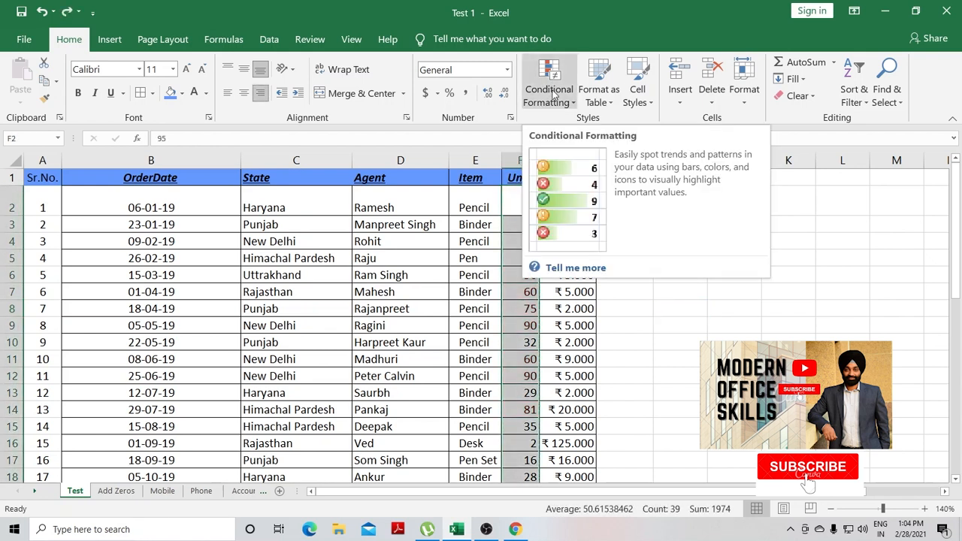
pyautogui.click(553, 92)
pyautogui.moveTo(594, 132)
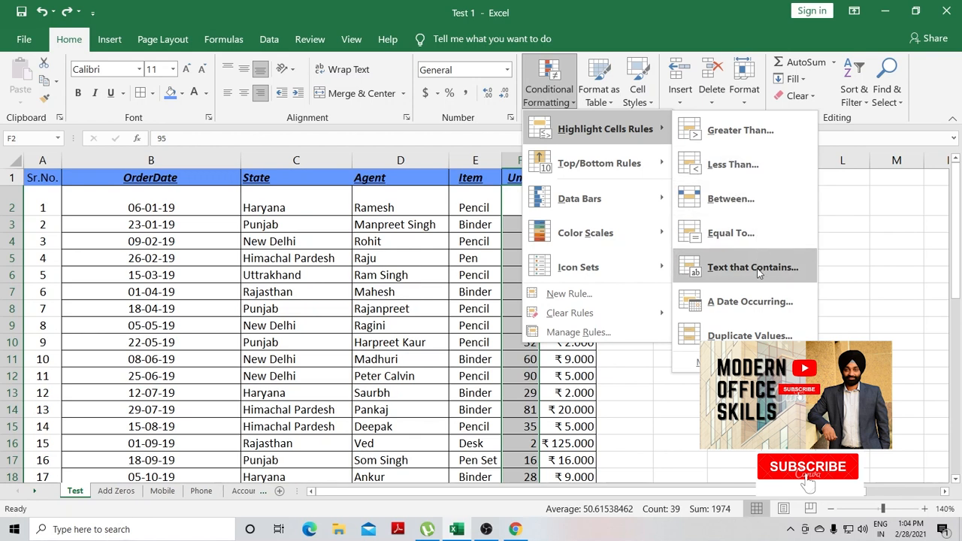
pyautogui.click(314, 307)
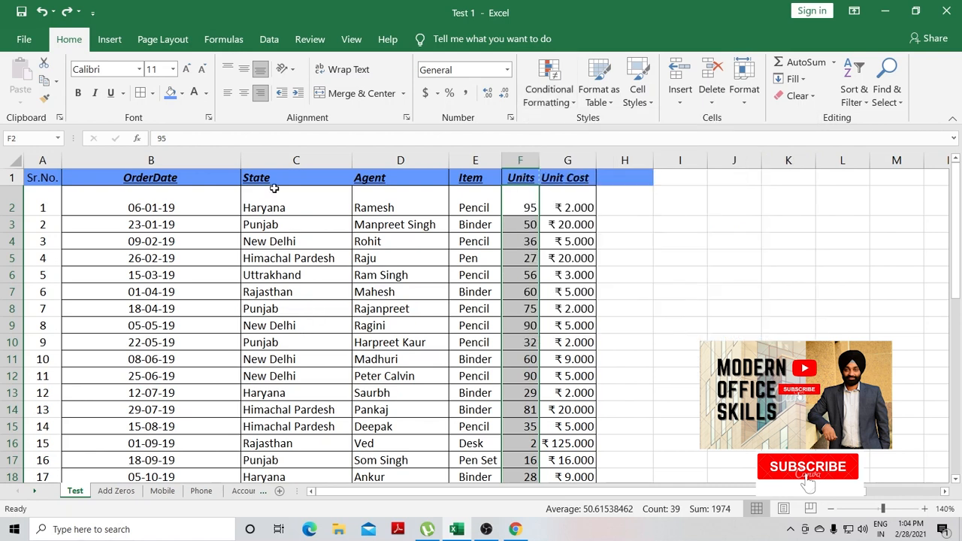
# - Highlight the State column cells containing the text "Punjab" with Light Red Fill with Dark Red Text
pyautogui.click(284, 155)
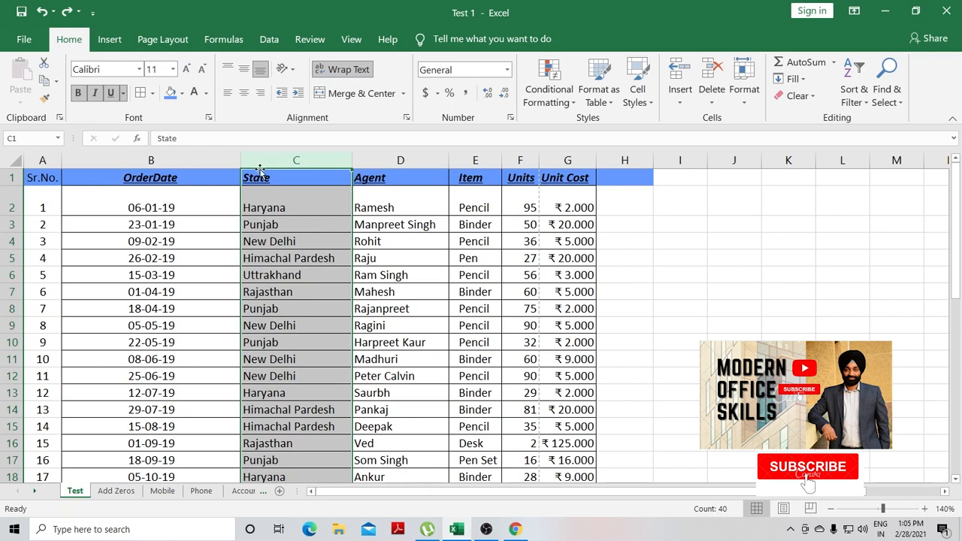
pyautogui.click(561, 104)
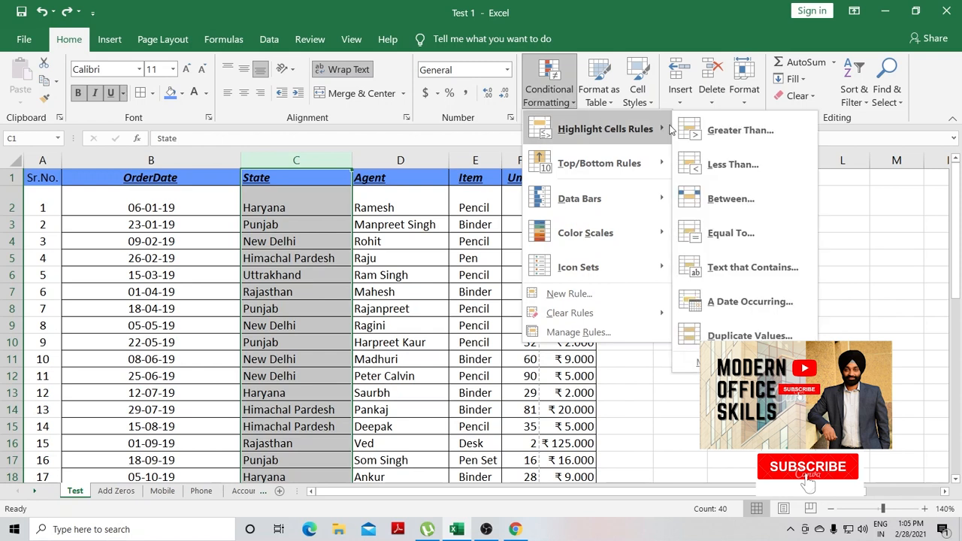
pyautogui.click(741, 269)
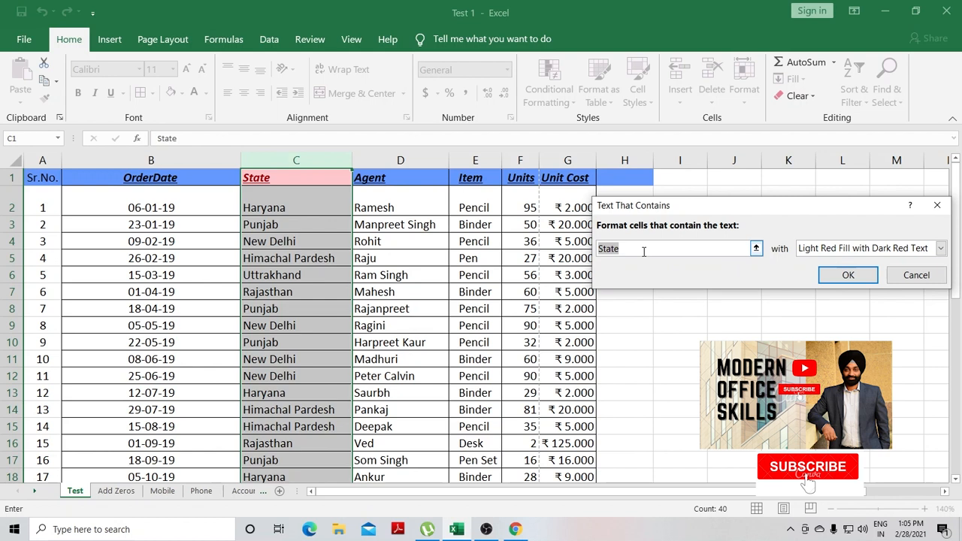
pyautogui.write('P')
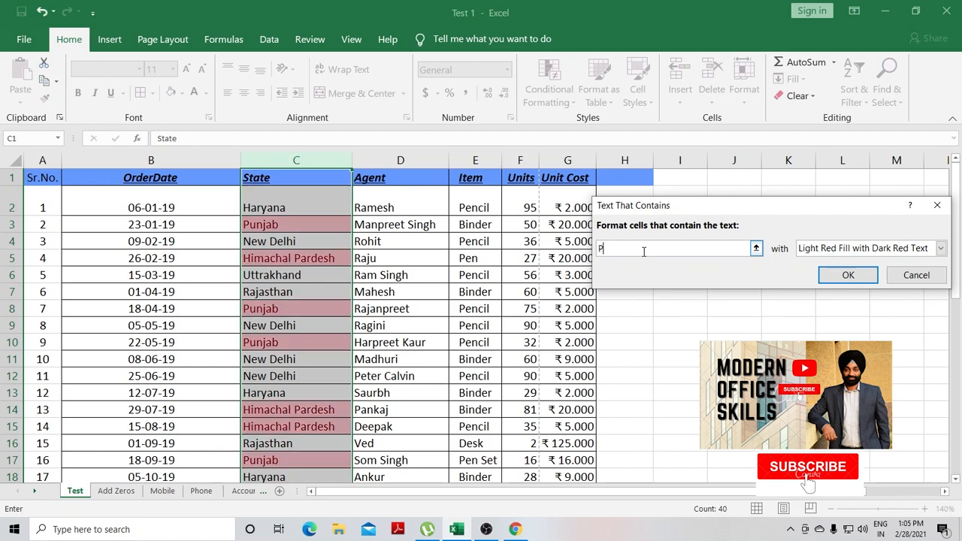
pyautogui.write('unjab')
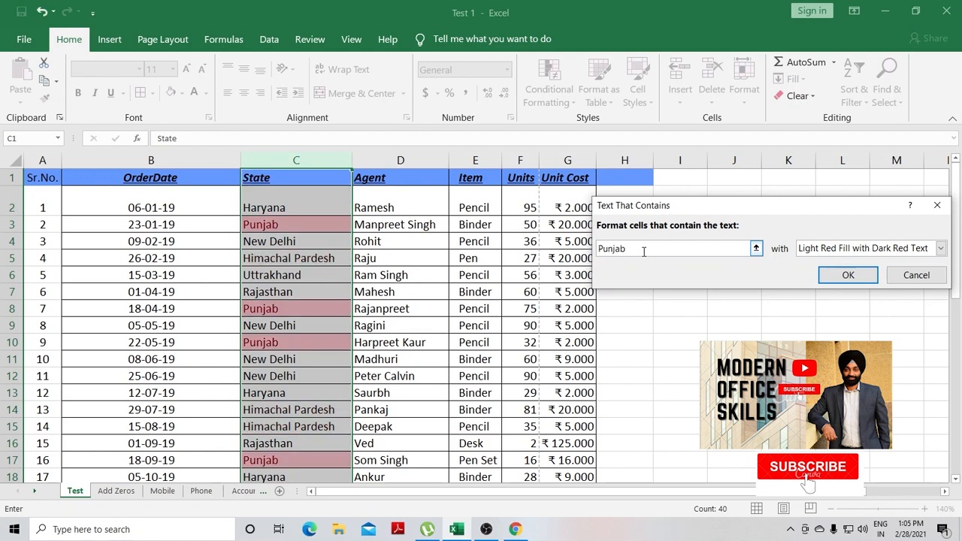
pyautogui.click(853, 277)
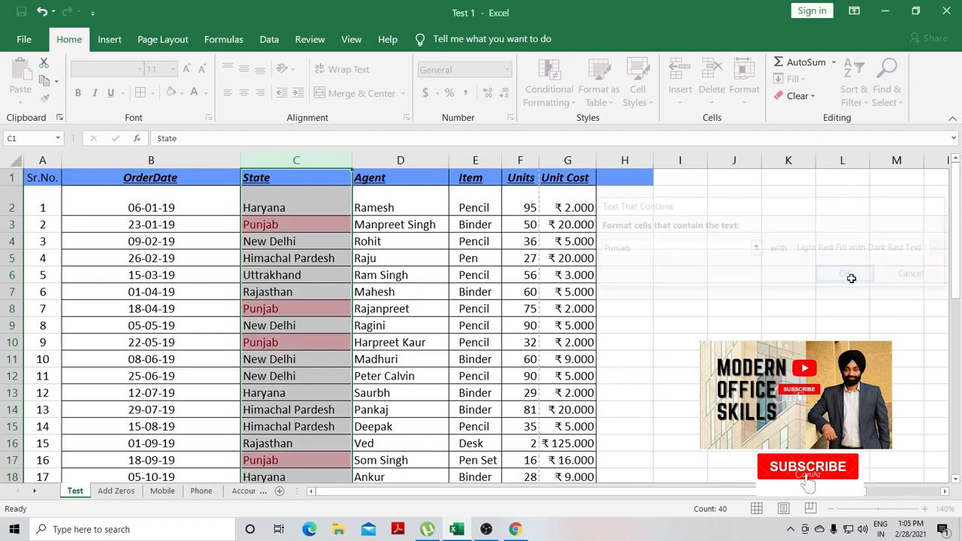
# - Check the highlighted Punjab cells in the State column and undo the text rule
pyautogui.scroll(-9, 305, 225)
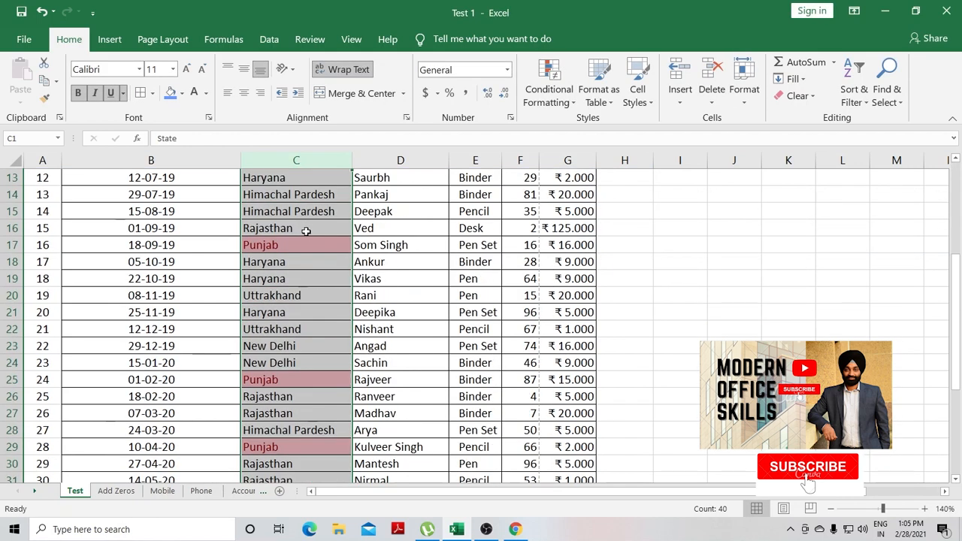
pyautogui.scroll(9, 299, 261)
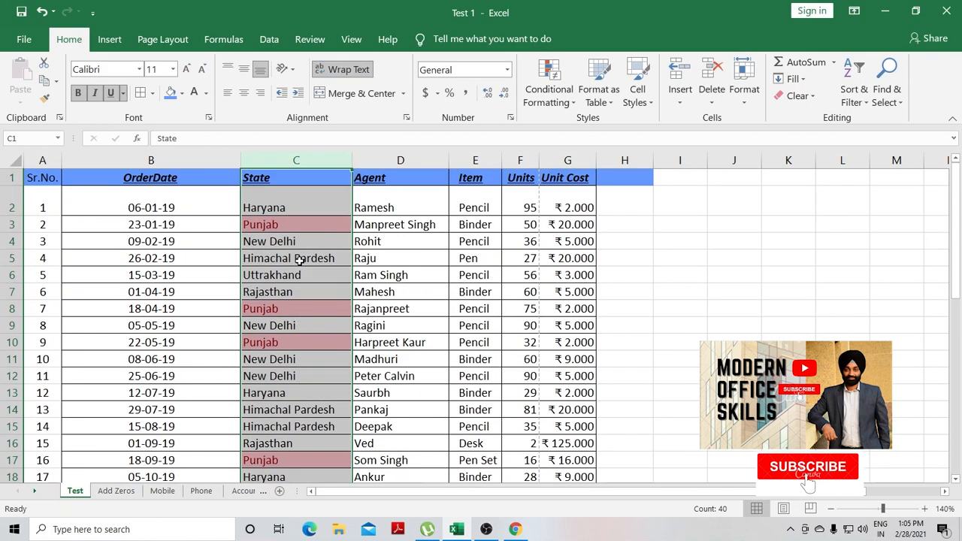
pyautogui.click(665, 311)
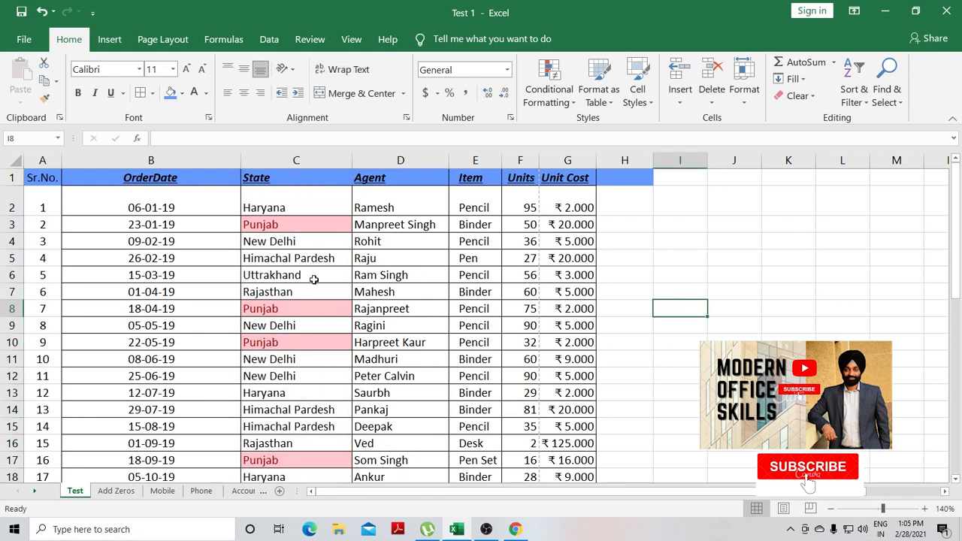
pyautogui.click(295, 224)
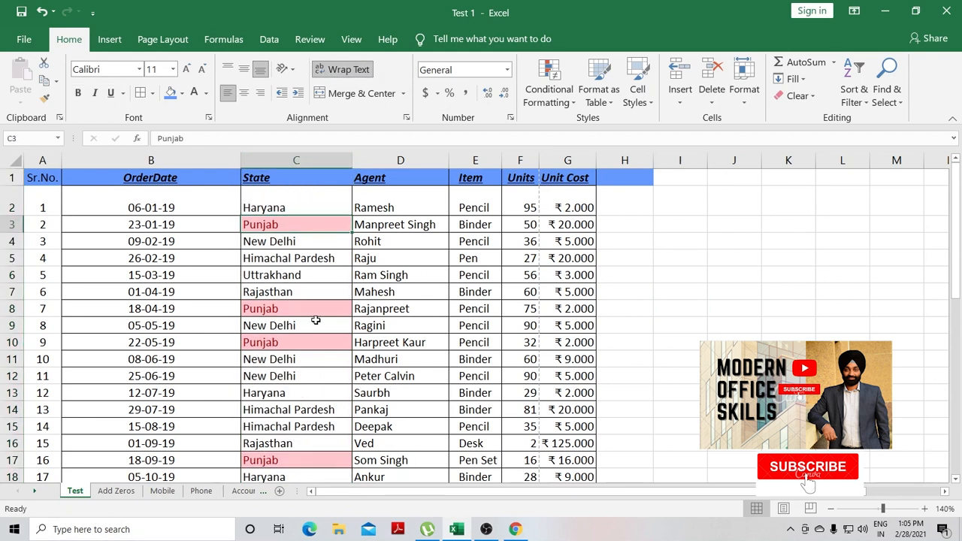
pyautogui.hotkey('ctrl', 'z')
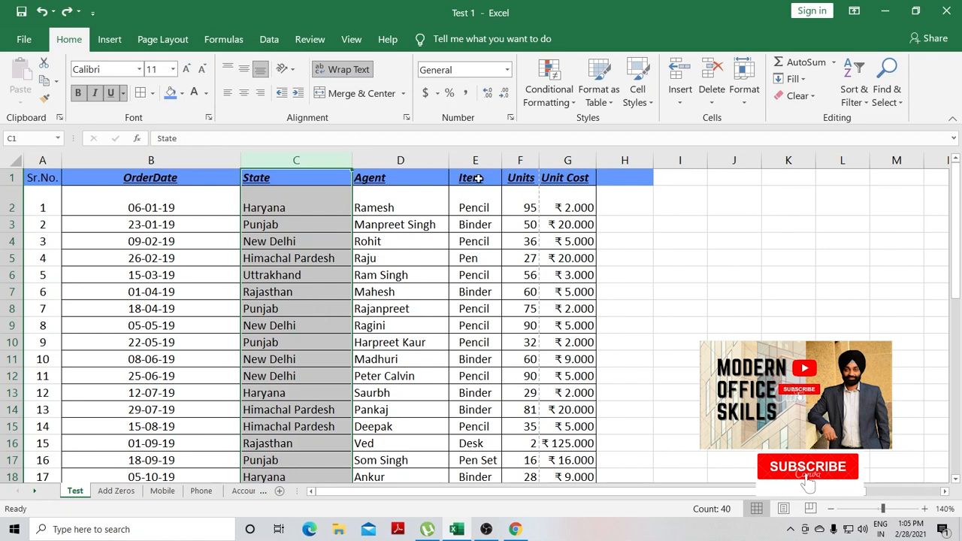
pyautogui.click(549, 89)
pyautogui.moveTo(593, 135)
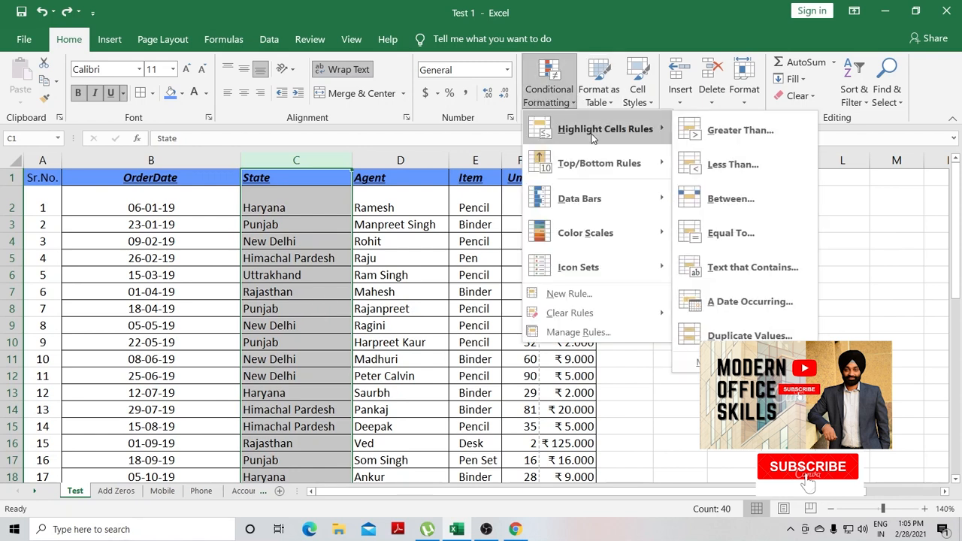
pyautogui.click(749, 269)
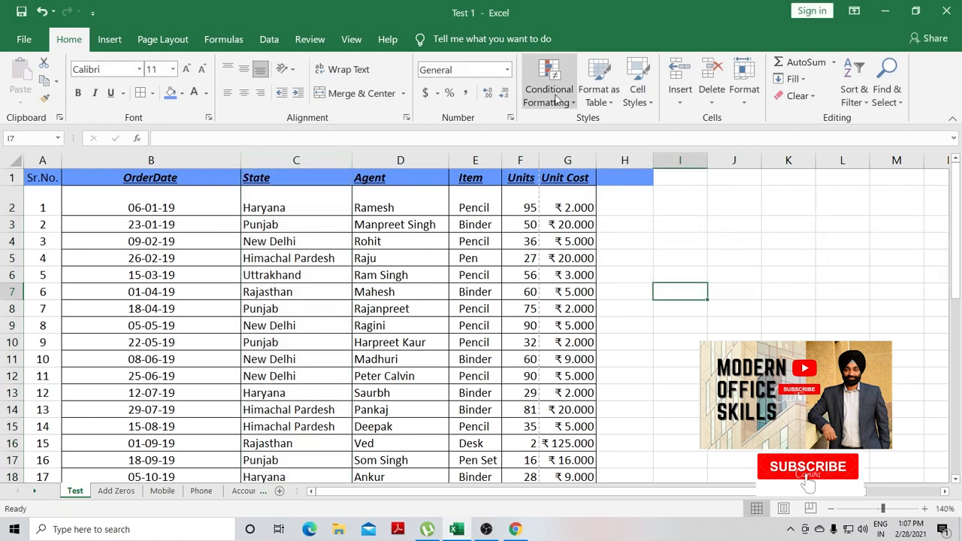
pyautogui.click(555, 96)
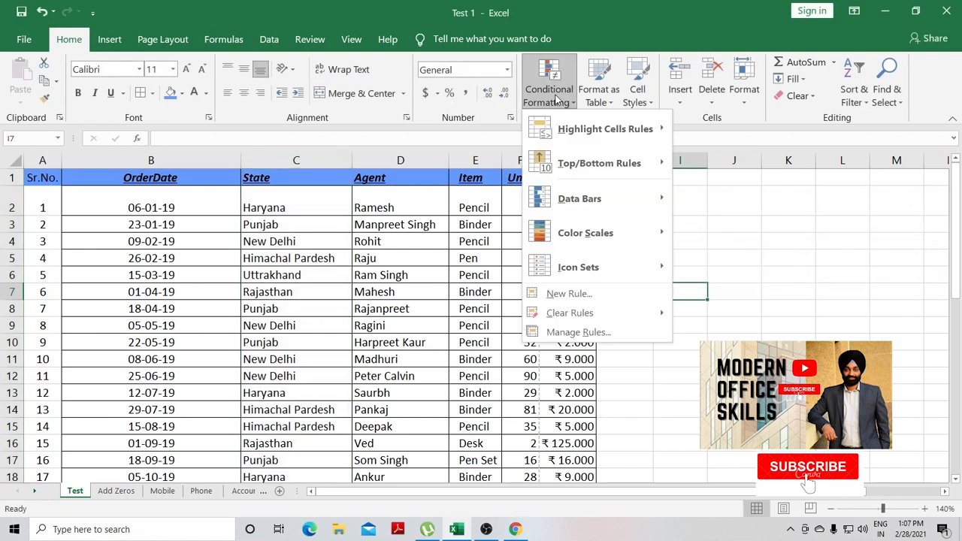
pyautogui.moveTo(581, 122)
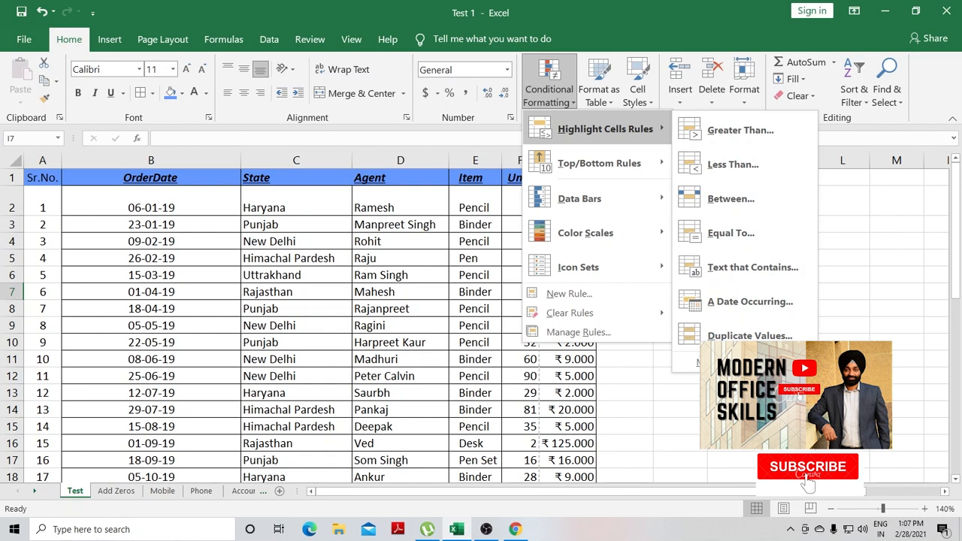
pyautogui.press('Escape')
pyautogui.press('Escape')
pyautogui.scroll(-6, 602, 317)
pyautogui.scroll(-6, 602, 318)
pyautogui.scroll(12, 601, 318)
# - Highlight duplicate values in the Units column with Light Red Fill with Dark Red Text and check them down the sheet
pyautogui.click(520, 161)
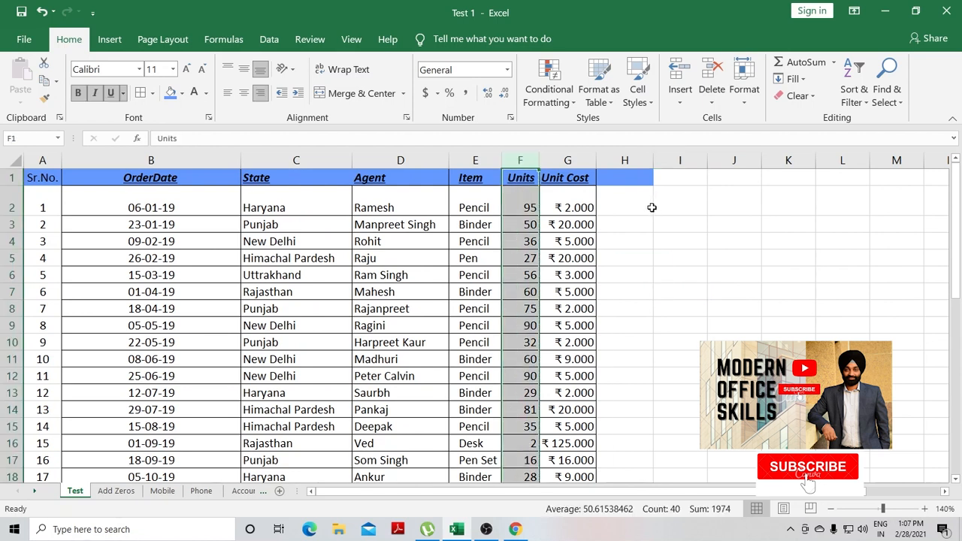
pyautogui.click(556, 98)
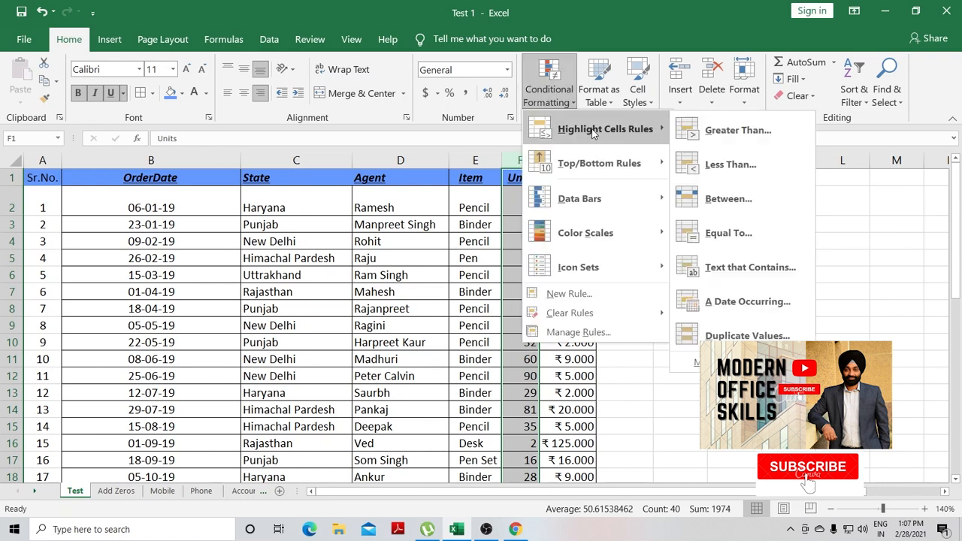
pyautogui.click(762, 335)
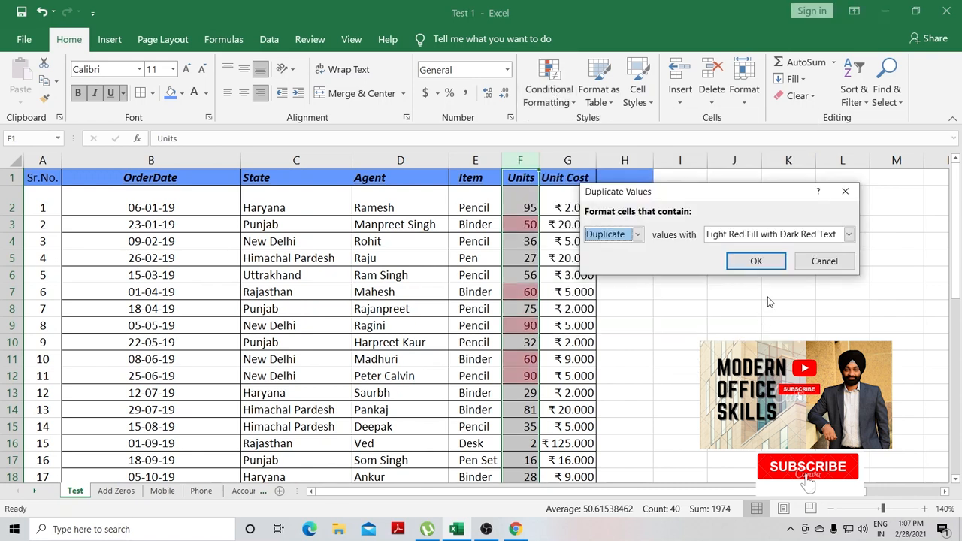
pyautogui.click(756, 261)
pyautogui.scroll(-5, 516, 295)
pyautogui.scroll(-3, 516, 295)
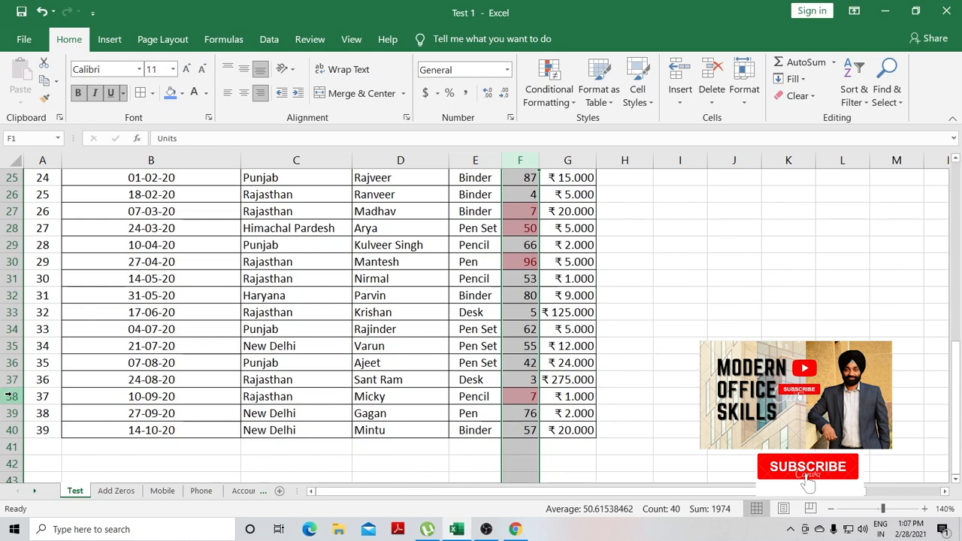
pyautogui.scroll(8, 683, 329)
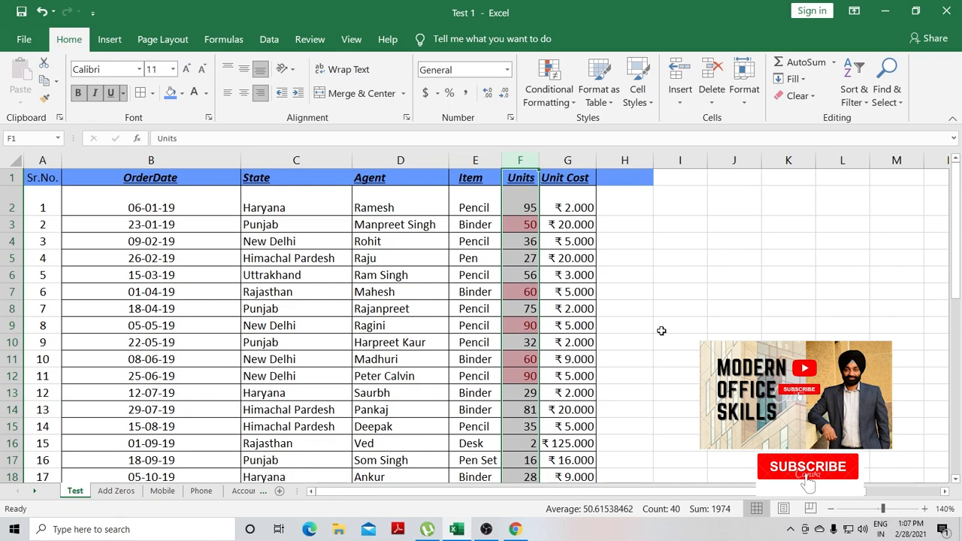
# - Highlight the top 10 items in the Units column with Light Red Fill with Dark Red Text and review them down the sheet
pyautogui.click(549, 84)
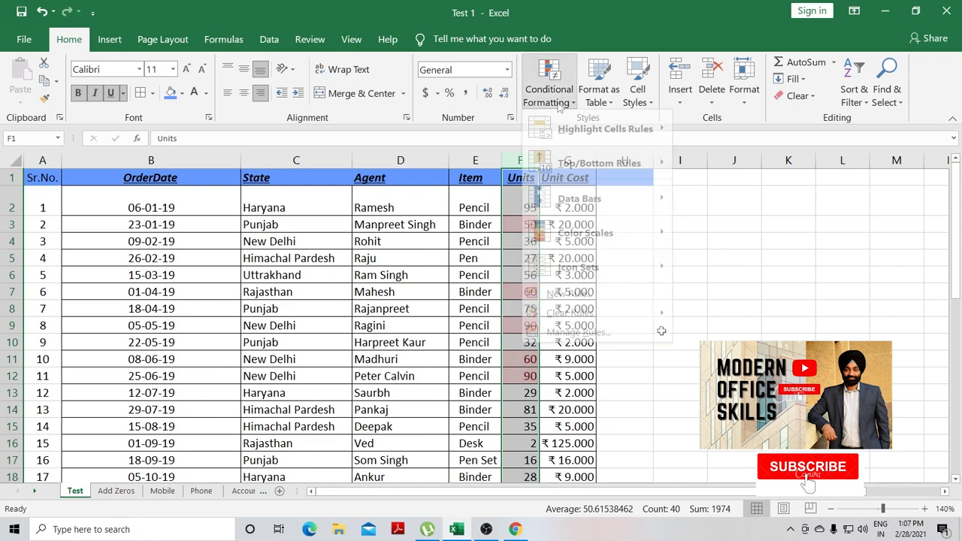
pyautogui.moveTo(596, 166)
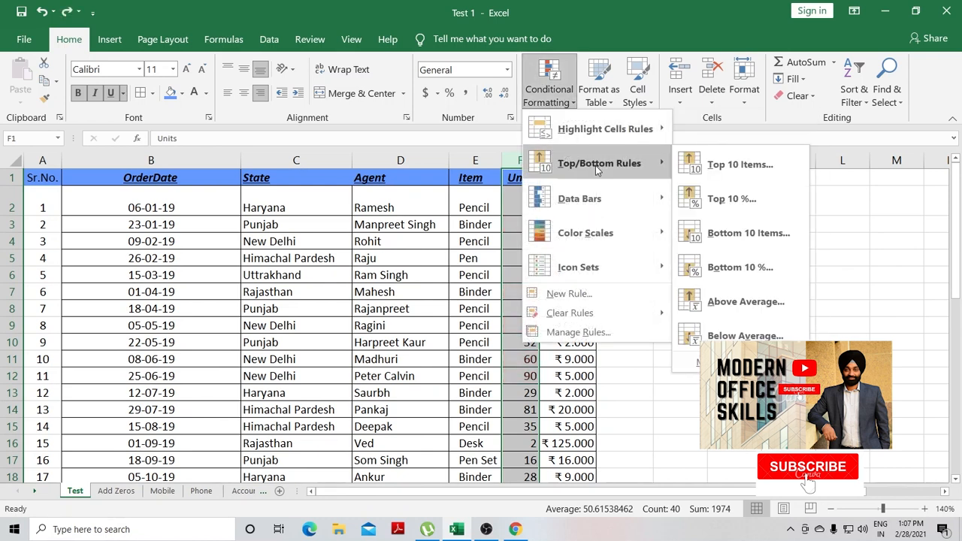
pyautogui.click(727, 175)
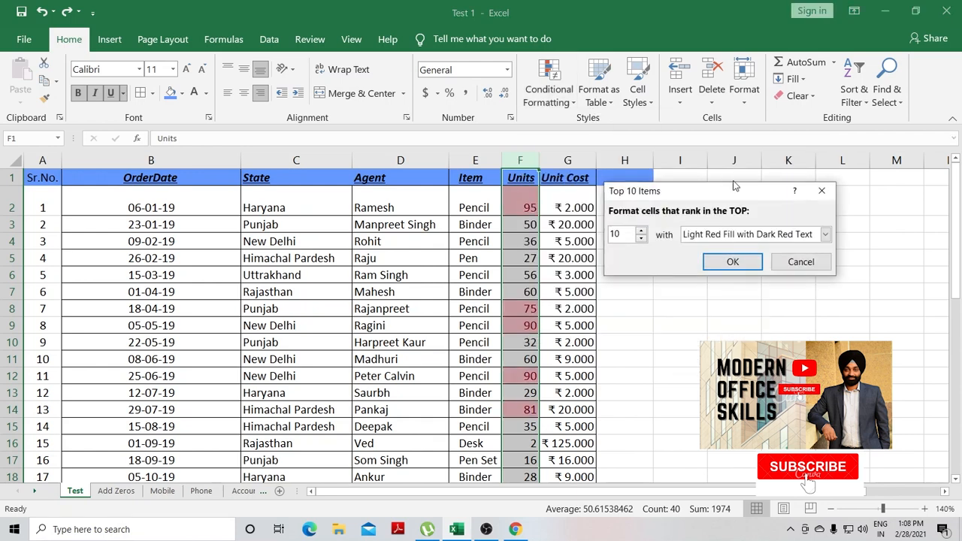
pyautogui.click(729, 262)
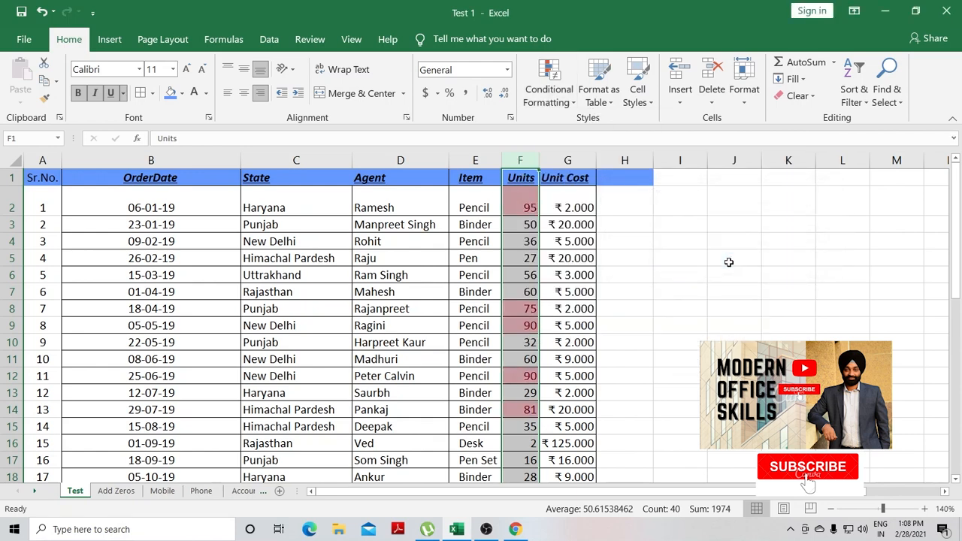
pyautogui.scroll(-10, 728, 262)
pyautogui.scroll(10, 718, 268)
pyautogui.scroll(-10, 526, 225)
pyautogui.scroll(10, 521, 238)
# - Highlight the above-average Units values with Light Red Fill with Dark Red Text and review the whole column
pyautogui.click(549, 90)
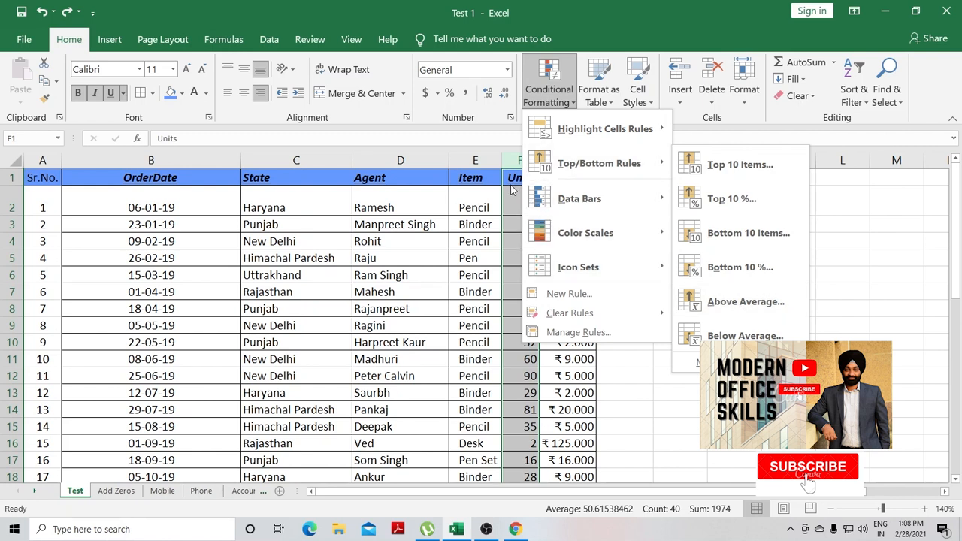
pyautogui.moveTo(610, 170)
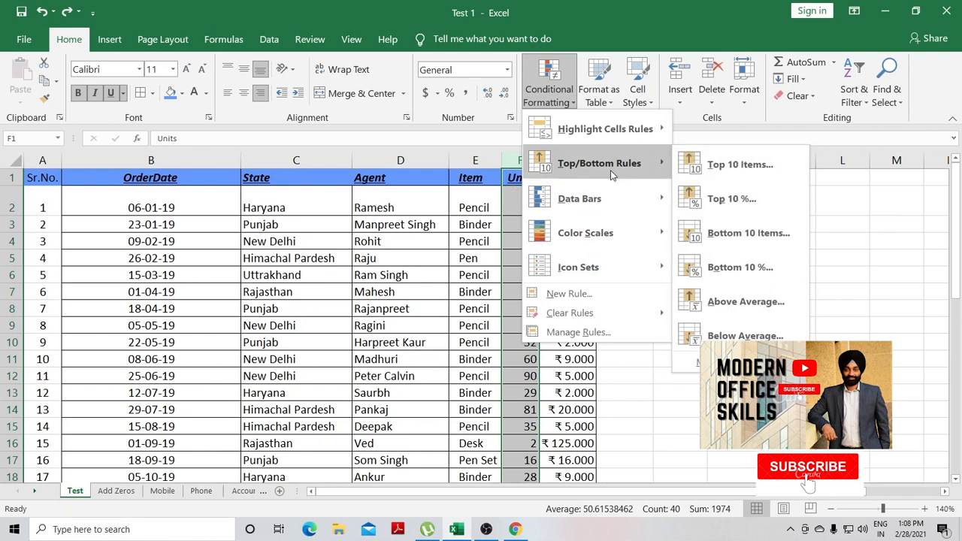
pyautogui.click(746, 308)
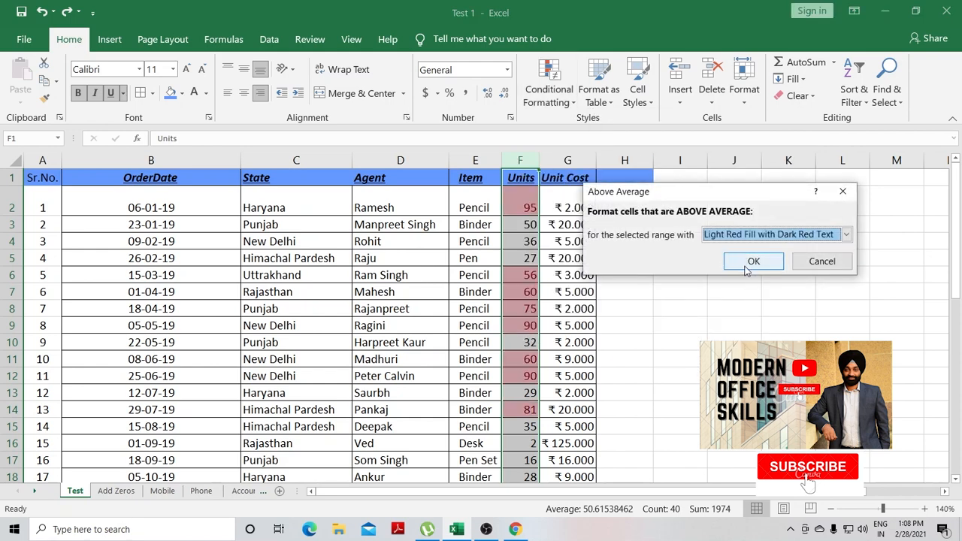
pyautogui.click(750, 264)
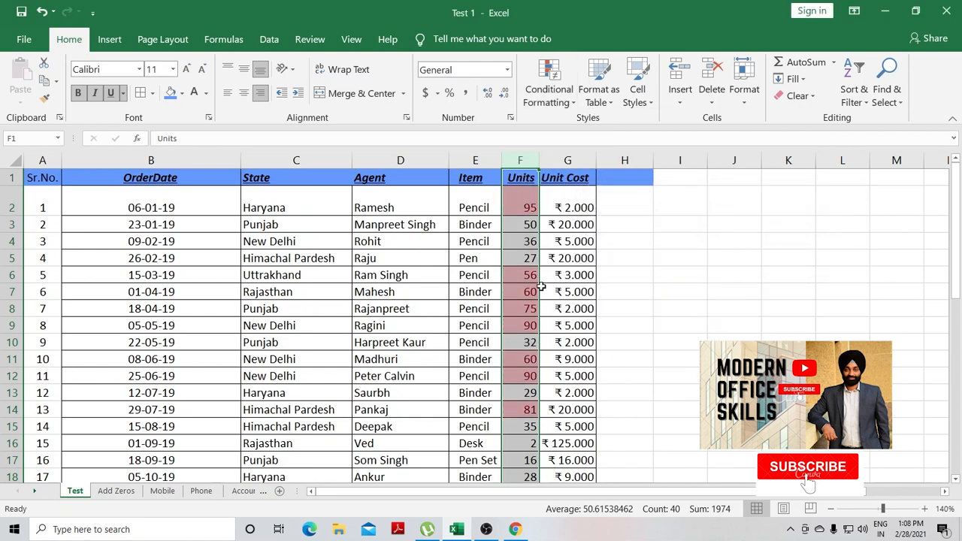
pyautogui.scroll(-9, 542, 286)
pyautogui.scroll(5, 531, 289)
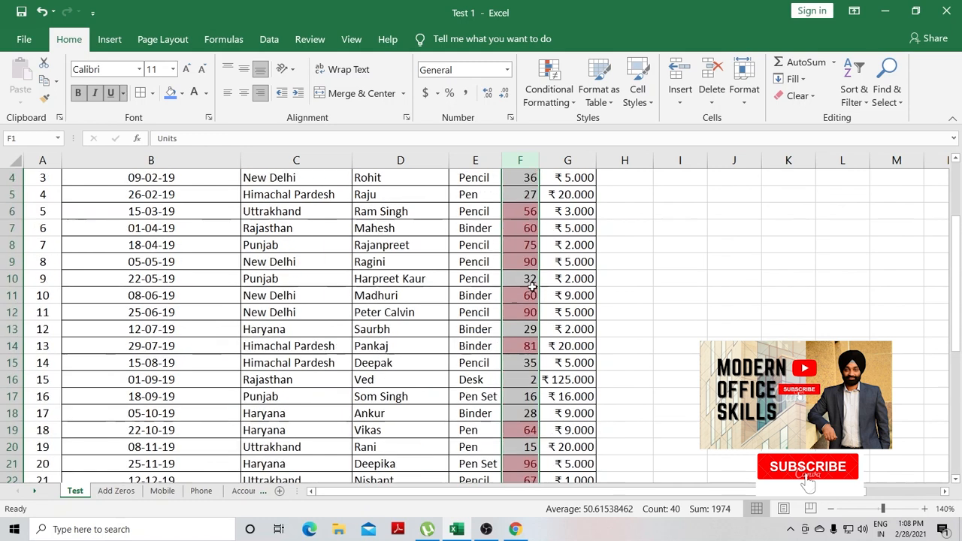
pyautogui.scroll(4, 532, 289)
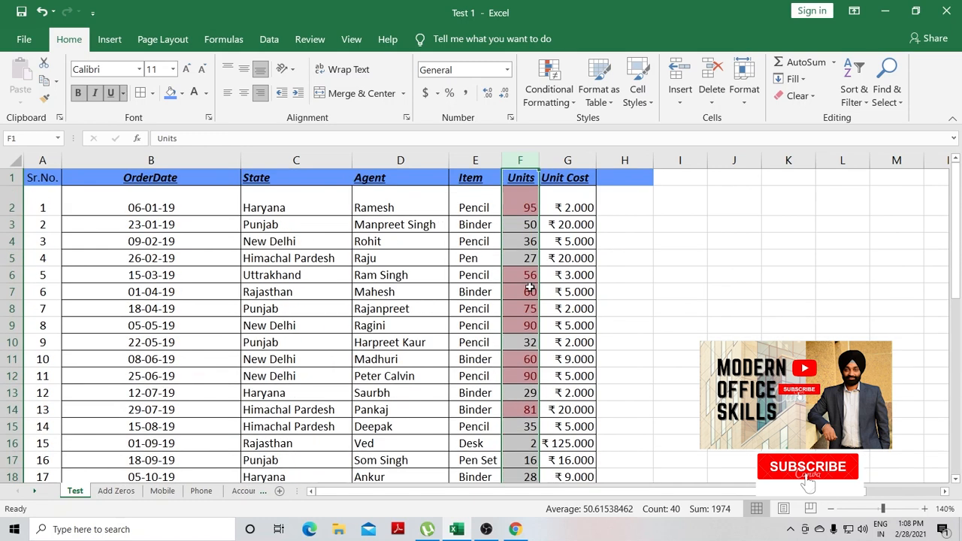
pyautogui.click(639, 276)
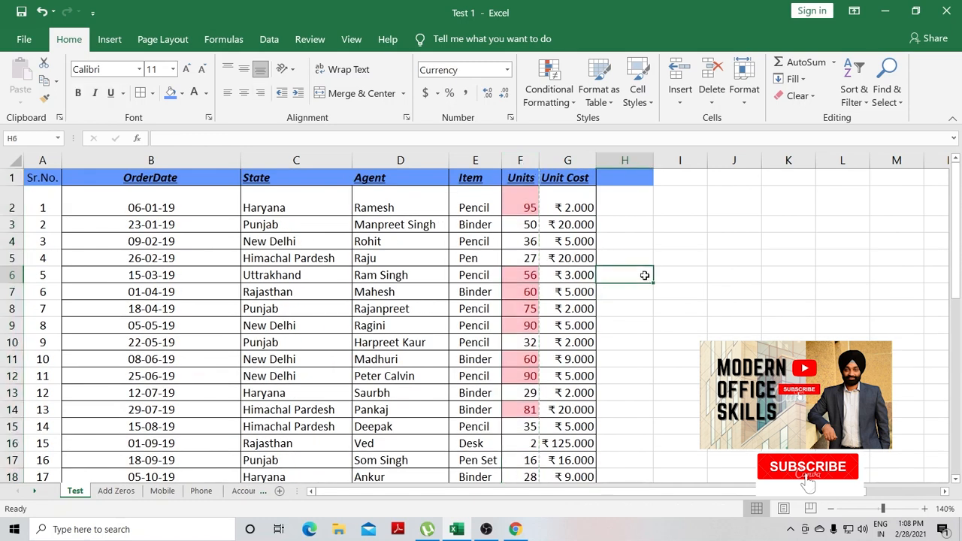
# - Highlight the below-average values in the Units column with Light Red Fill with Dark Red Text
pyautogui.click(527, 156)
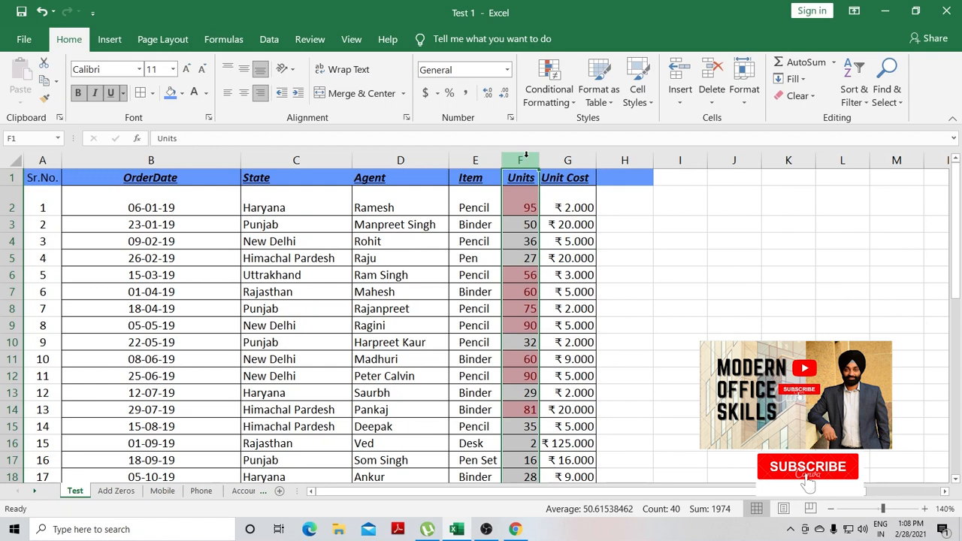
pyautogui.click(548, 89)
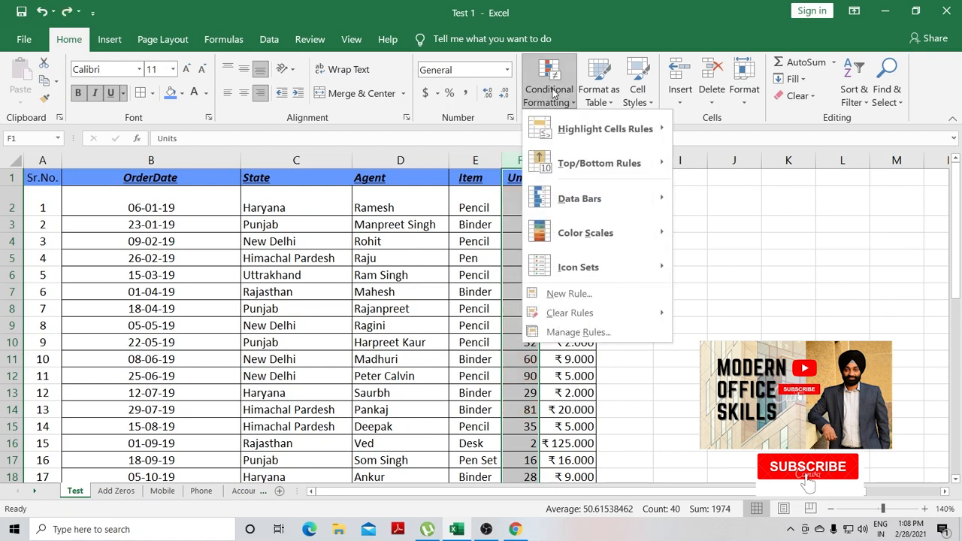
pyautogui.moveTo(587, 159)
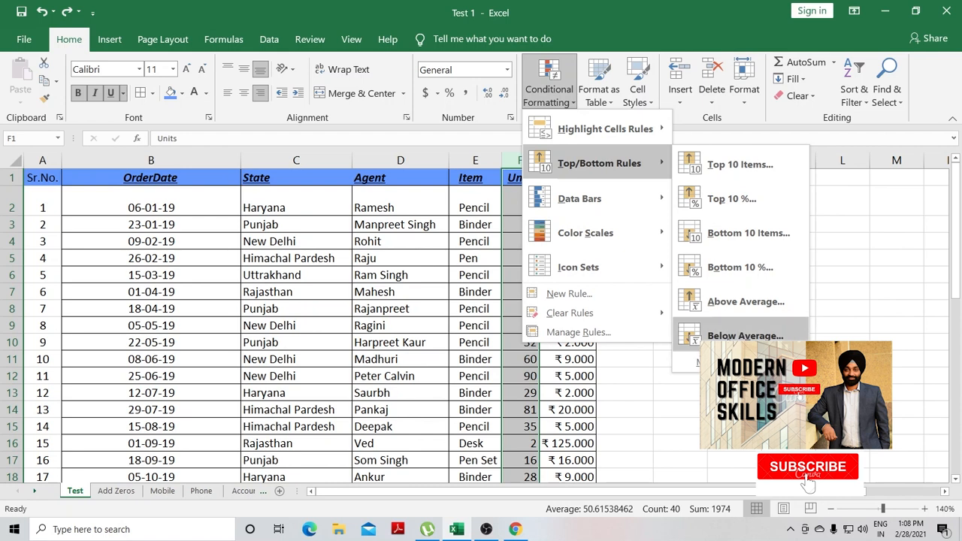
pyautogui.click(729, 340)
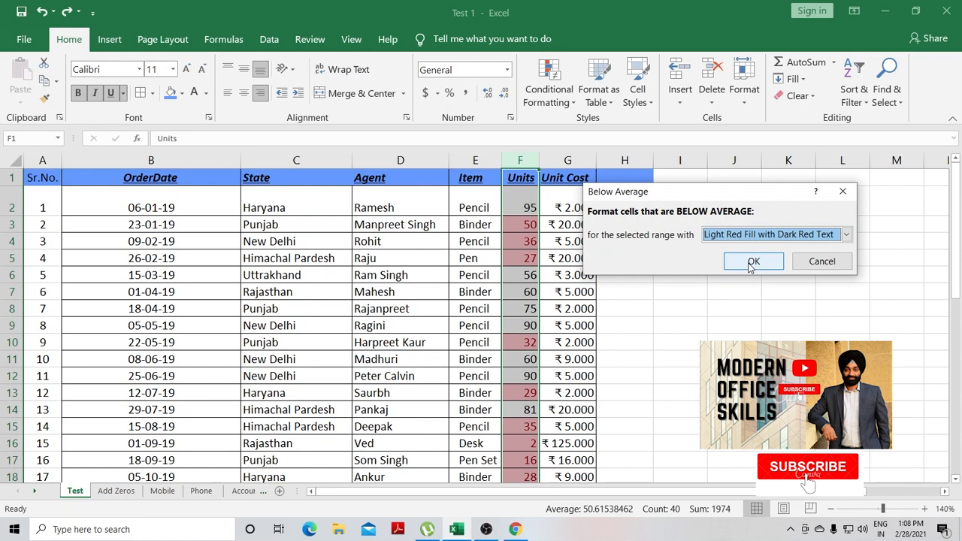
pyautogui.click(752, 264)
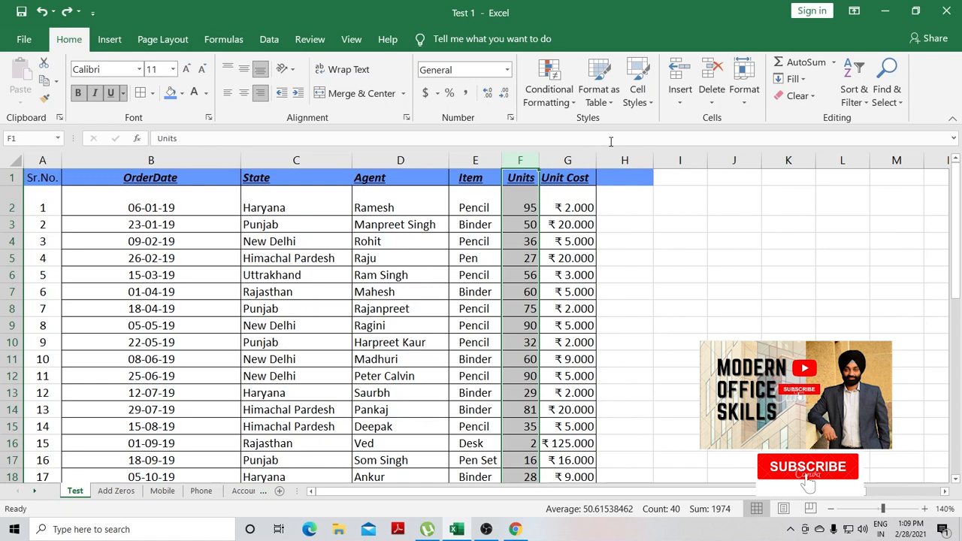
# - Format the data range A1:G40 as a table with headers, using the light orange style with a solid header row
pyautogui.click(609, 108)
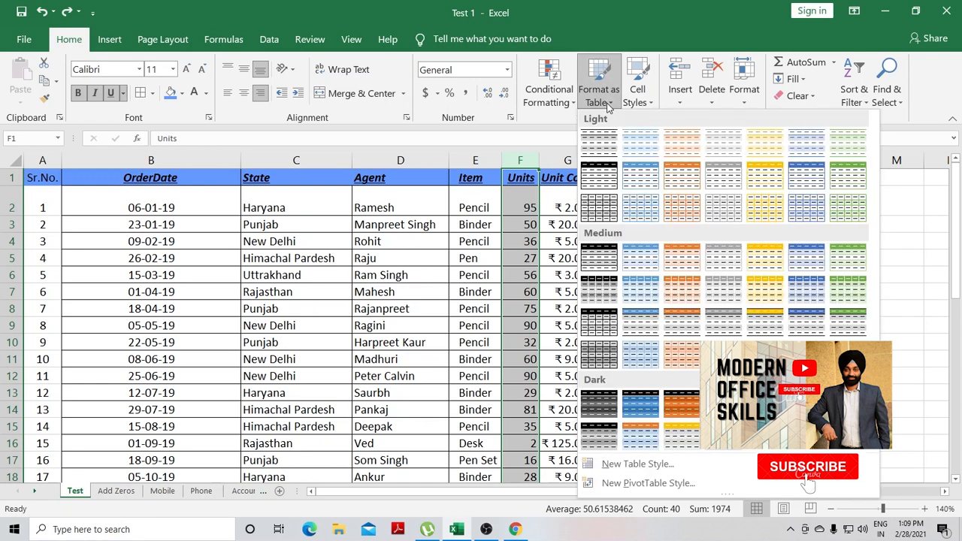
pyautogui.click(939, 308)
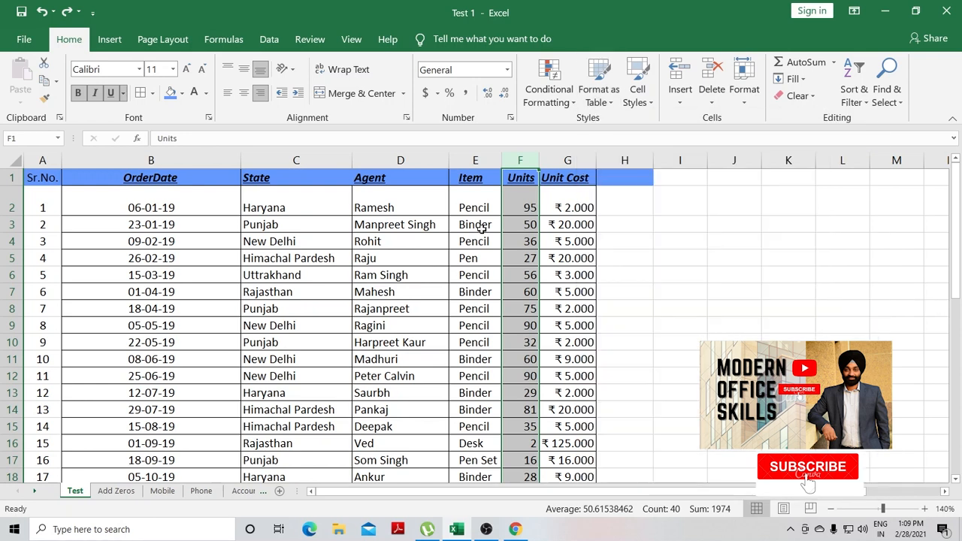
pyautogui.moveTo(43, 179); pyautogui.dragTo(562, 447)
pyautogui.scroll(8, 526, 323)
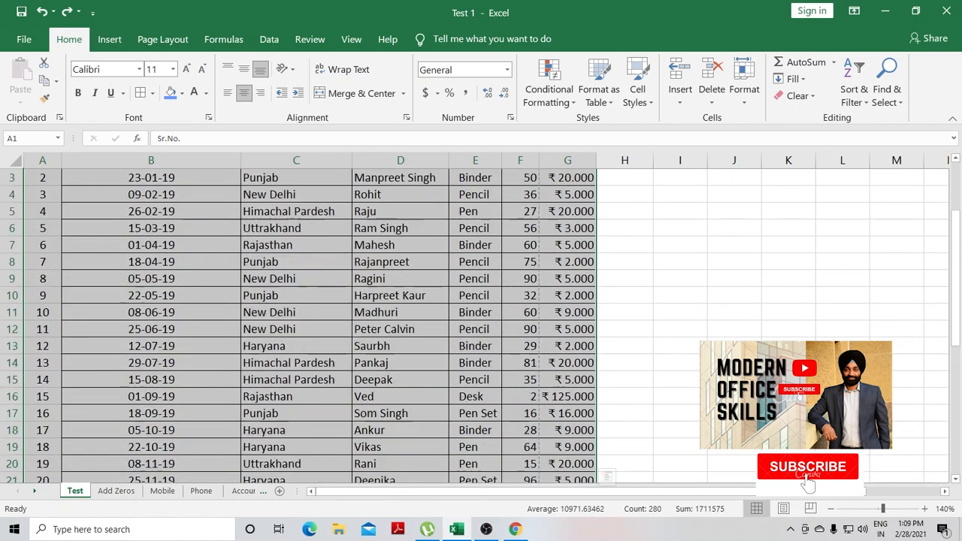
pyautogui.click(605, 101)
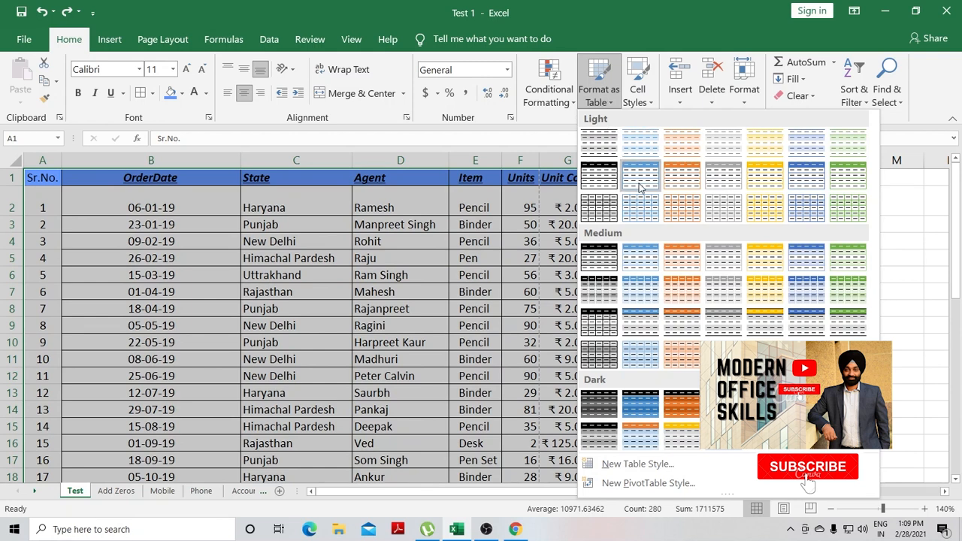
pyautogui.click(681, 182)
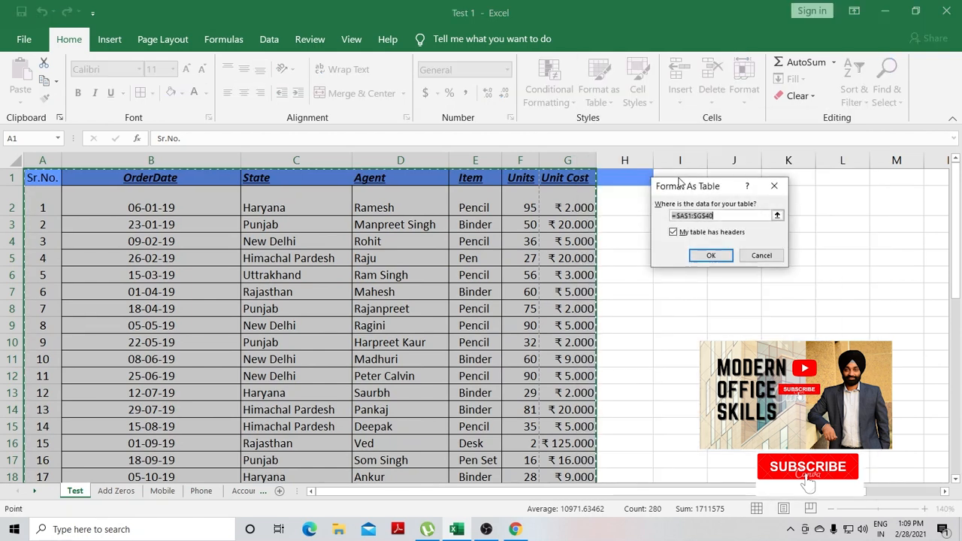
pyautogui.click(711, 258)
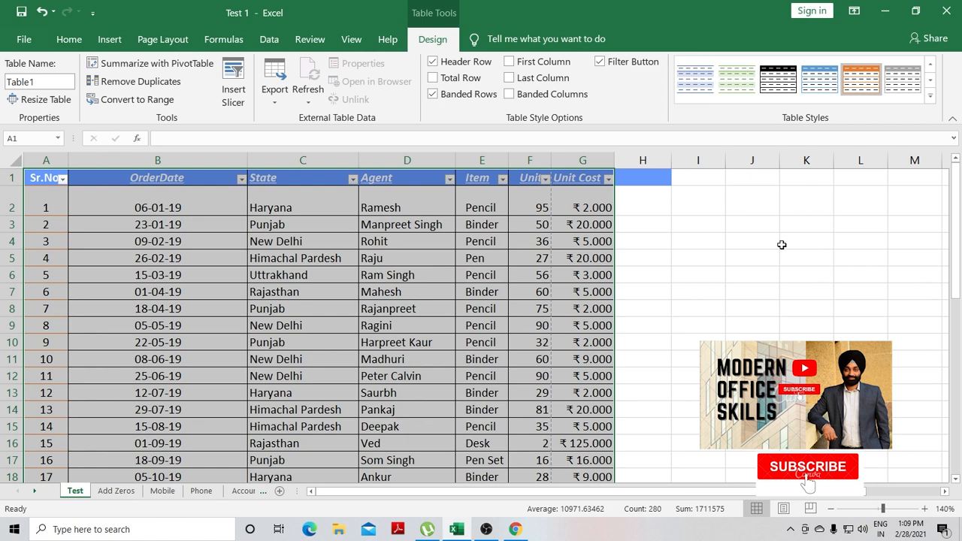
# - Undo the table formatting applied to the order data
pyautogui.hotkey('ctrl', 'z')
pyautogui.hotkey('ctrl', 'z')
pyautogui.hotkey('ctrl', 'z')
pyautogui.hotkey('ctrl', 'z')
pyautogui.hotkey('ctrl', 'z')
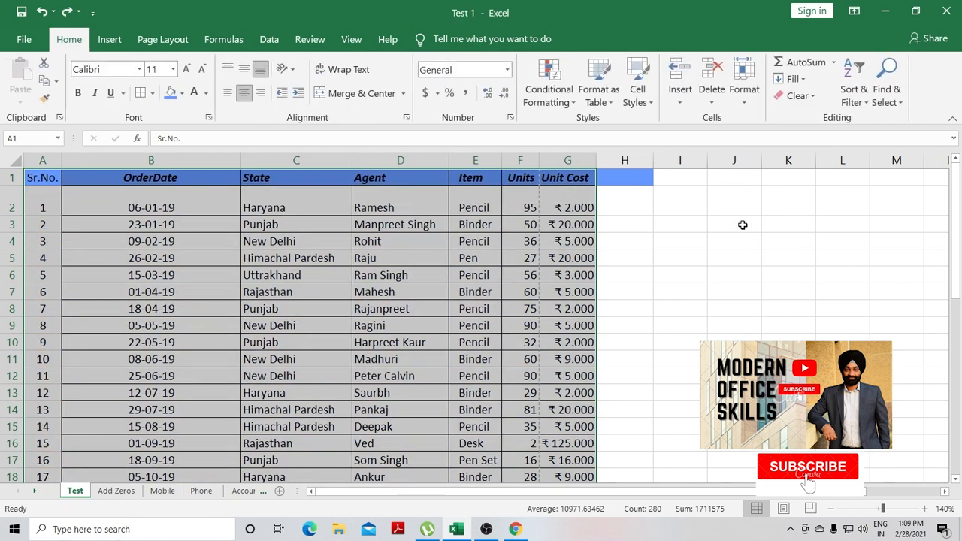
# - Apply the Heading 2 cell style to header row 1
pyautogui.click(637, 97)
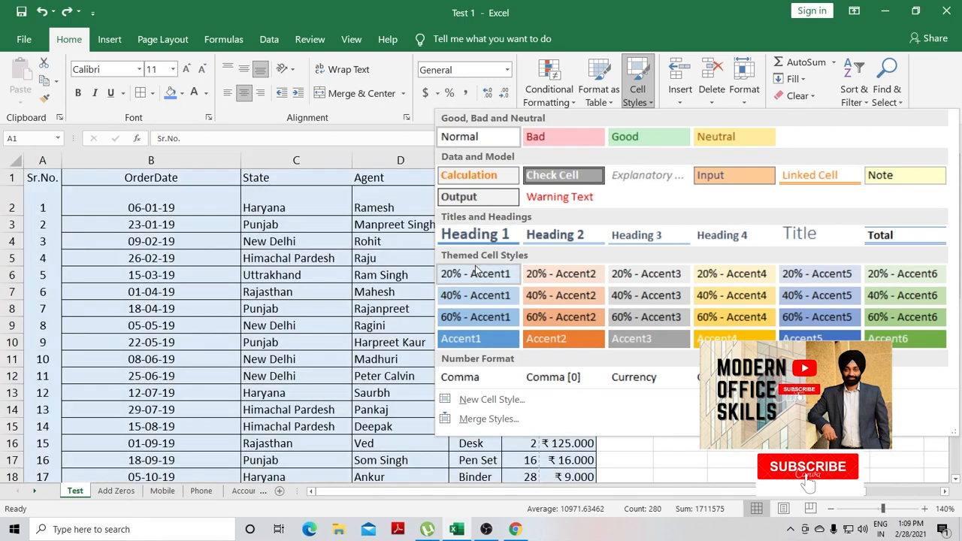
pyautogui.click(608, 478)
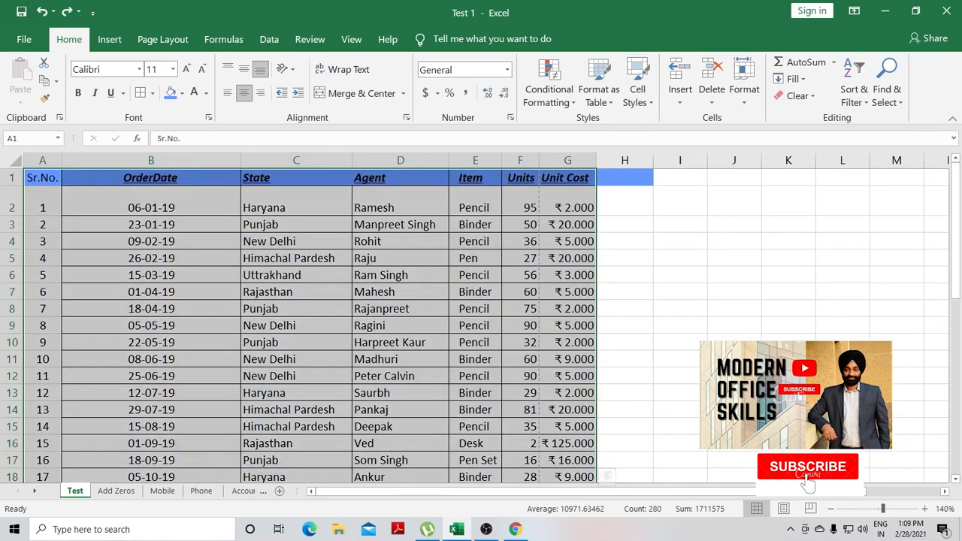
pyautogui.click(10, 178)
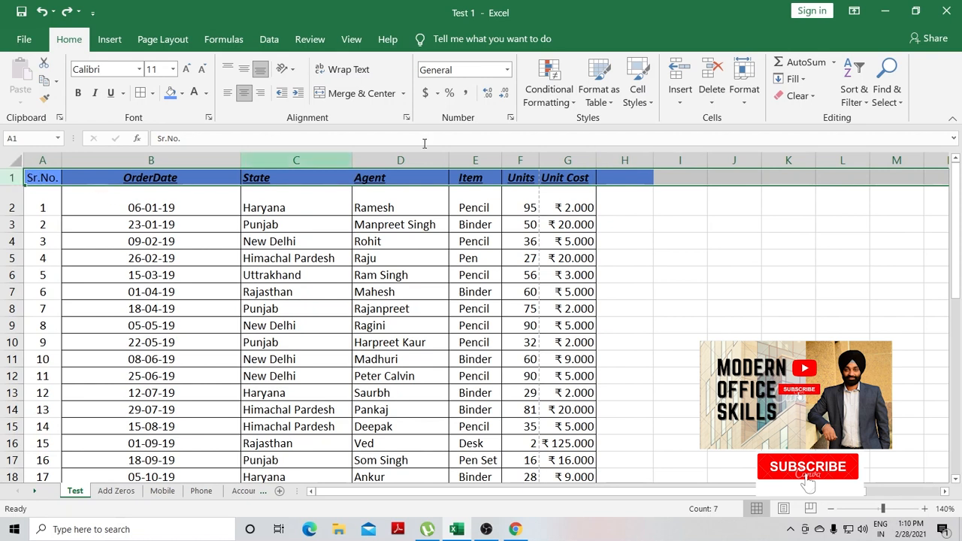
pyautogui.click(641, 98)
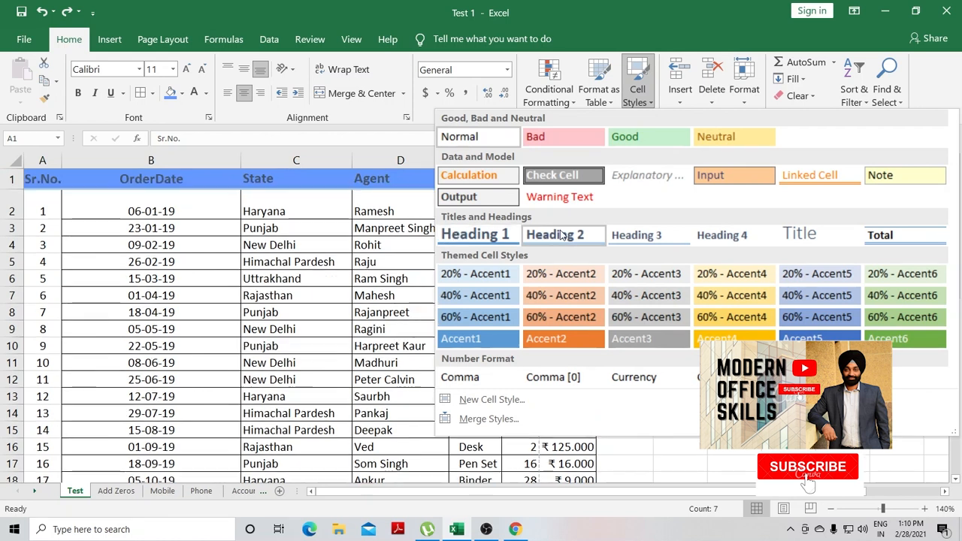
pyautogui.click(563, 236)
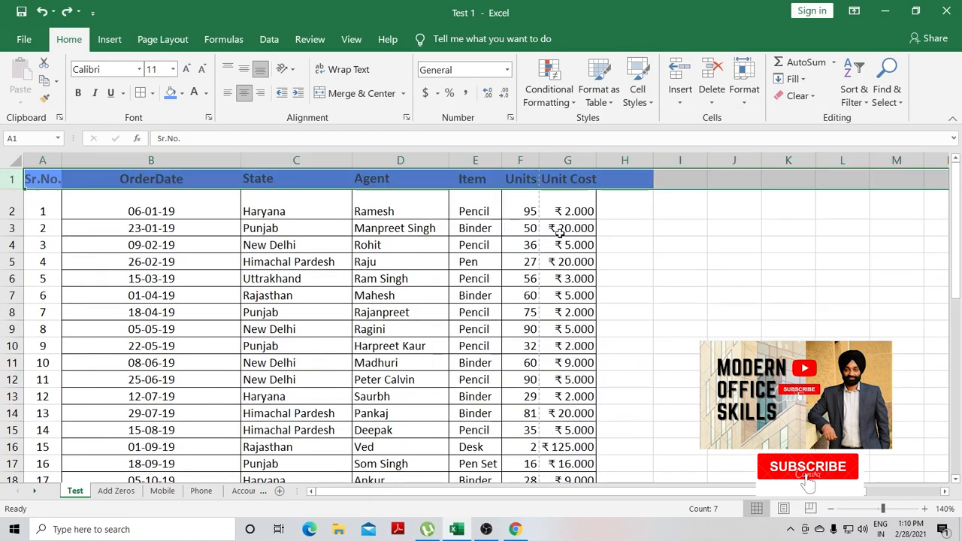
# - Apply the Accent1 themed cell style to the order data rows A2:G40
pyautogui.click(730, 277)
pyautogui.moveTo(43, 207); pyautogui.dragTo(569, 447)
pyautogui.scroll(8, 569, 447)
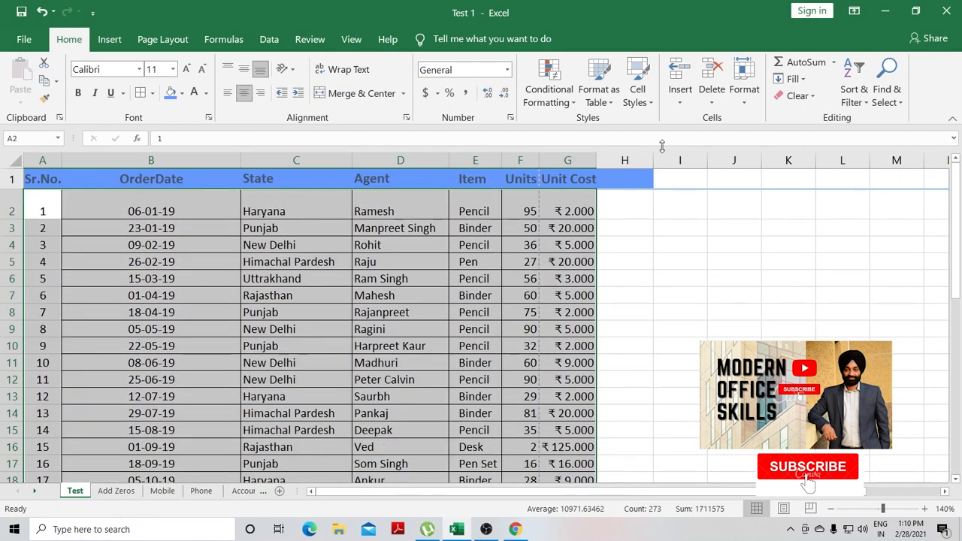
pyautogui.click(638, 89)
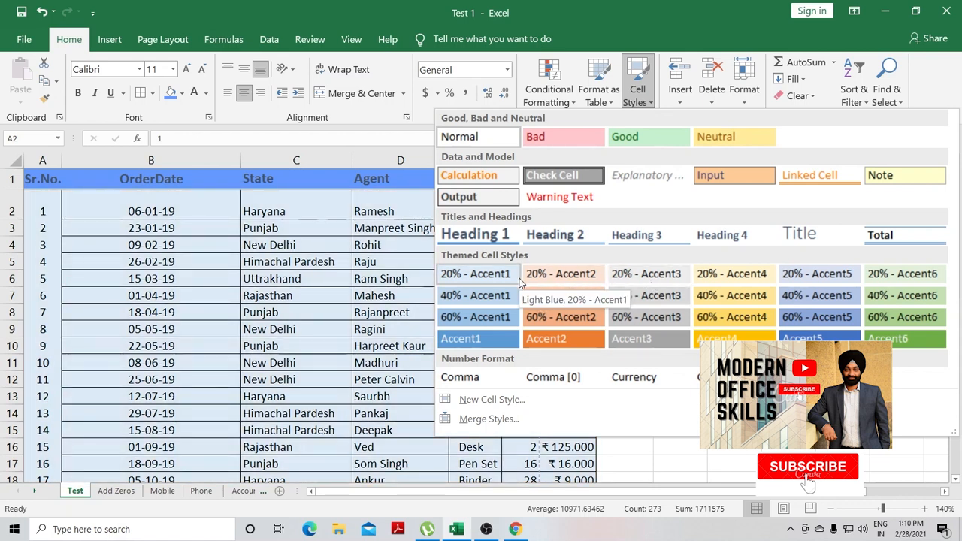
pyautogui.click(487, 339)
pyautogui.click(684, 344)
pyautogui.scroll(-6, 684, 344)
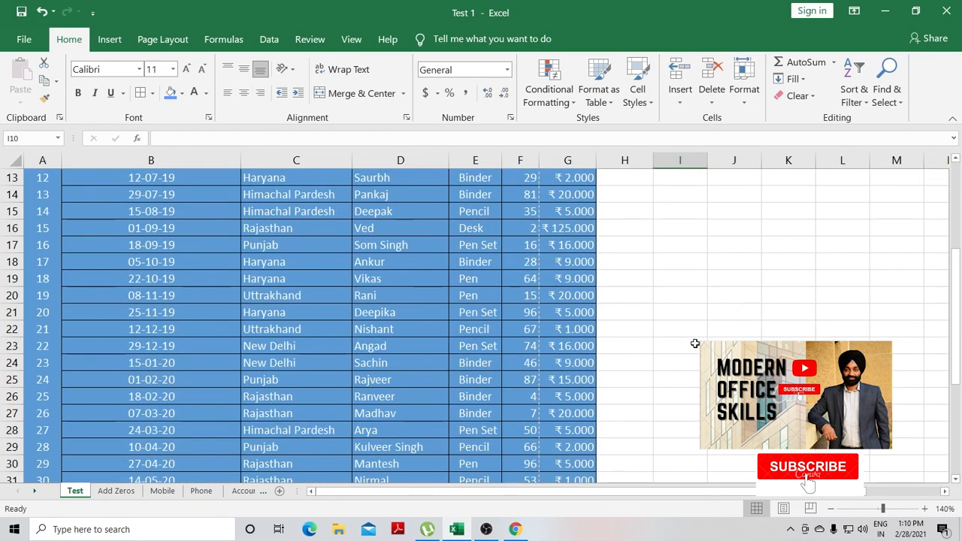
pyautogui.scroll(6, 684, 343)
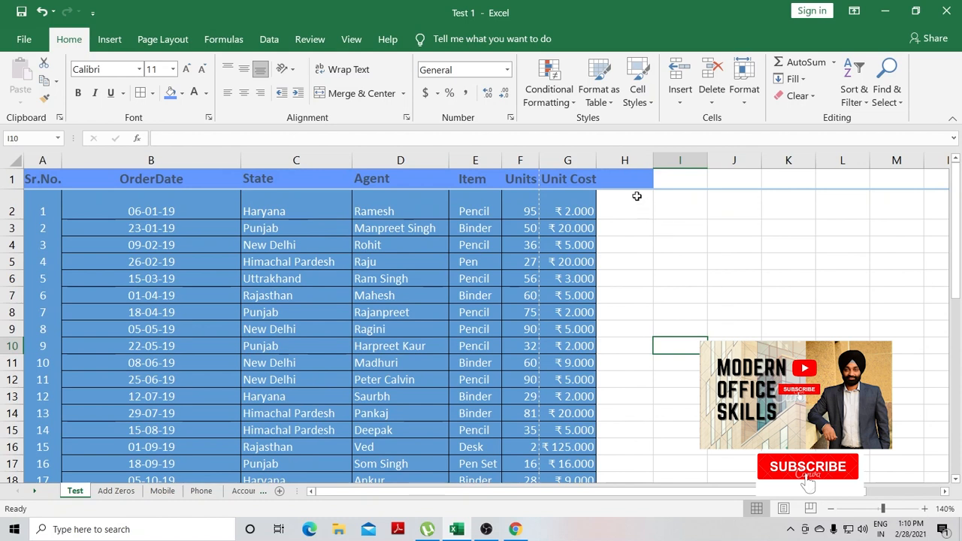
# - Narrow the OrderDate column B by about a third
pyautogui.moveTo(239, 161); pyautogui.dragTo(185, 161)
pyautogui.click(633, 301)
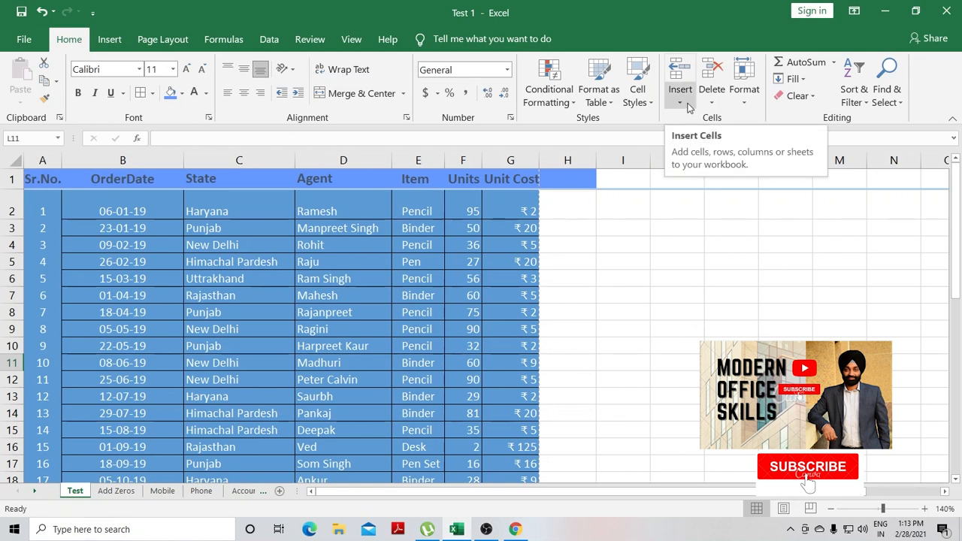
pyautogui.click(689, 106)
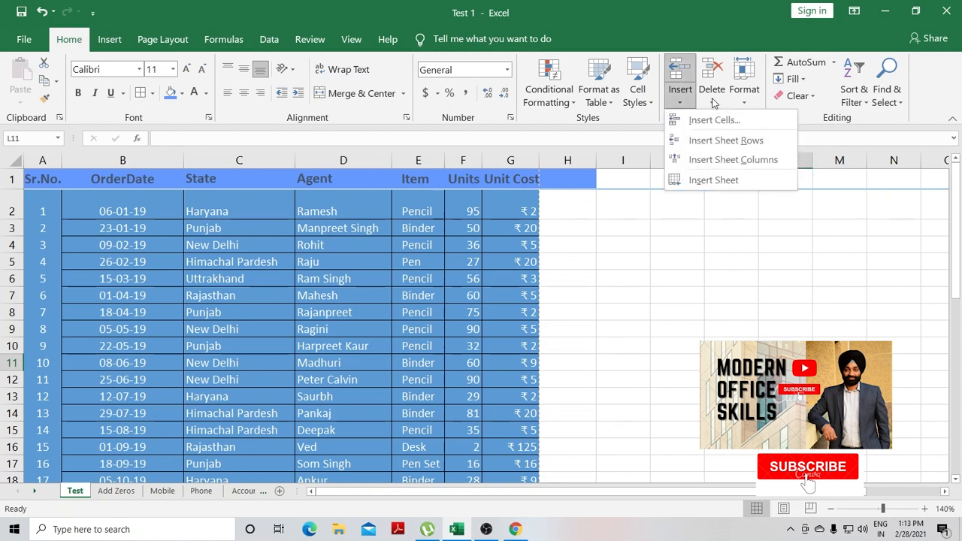
pyautogui.click(713, 103)
pyautogui.click(748, 102)
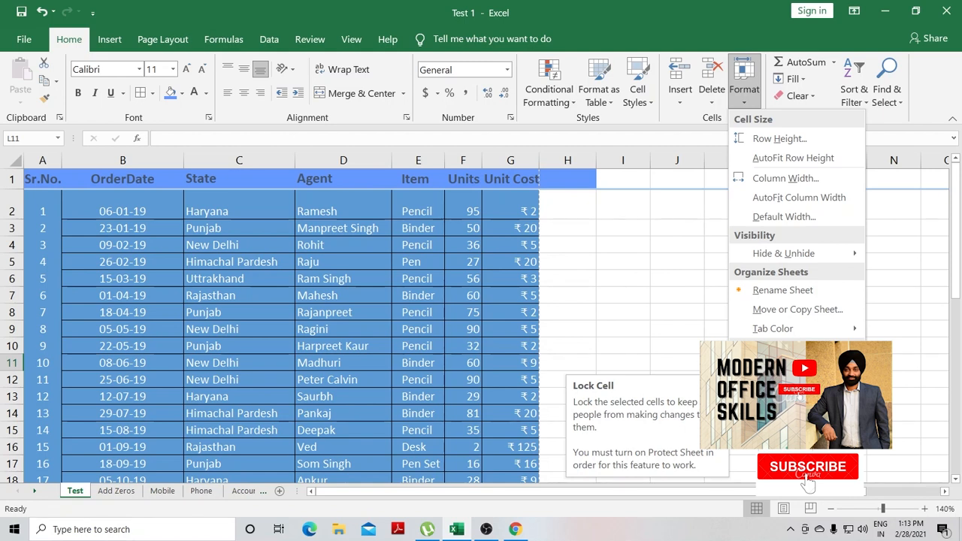
pyautogui.click(679, 98)
pyautogui.click(680, 101)
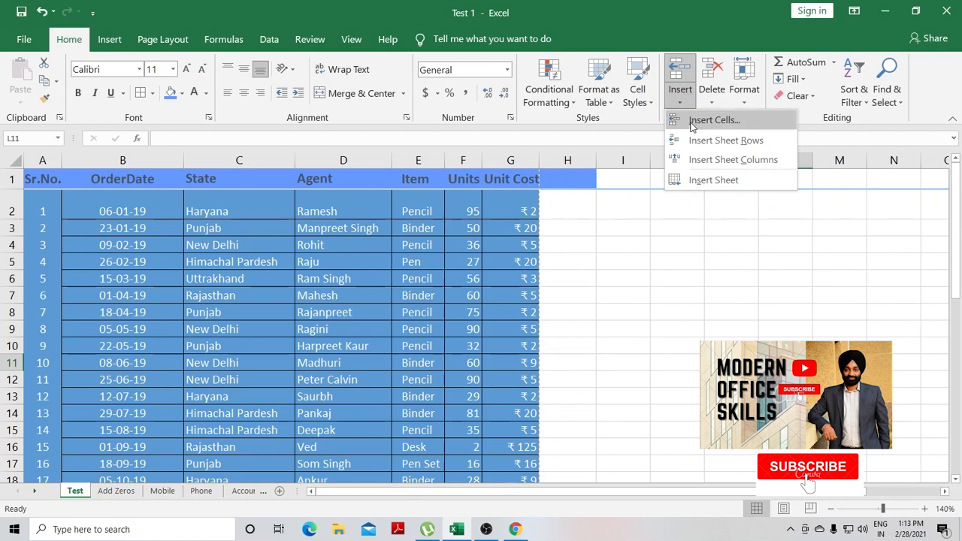
pyautogui.click(666, 236)
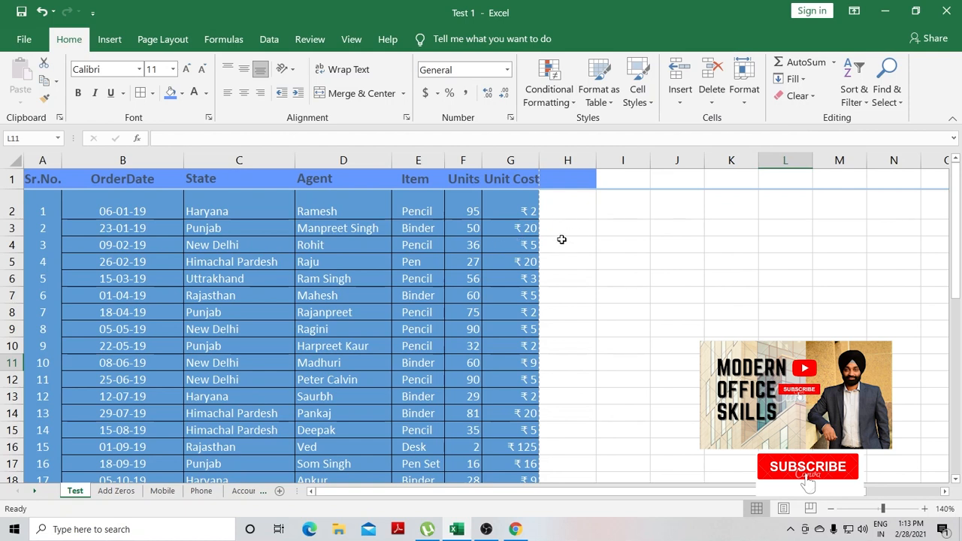
# - Insert a blank cell at C26 in the State column, shifting the existing cells down
pyautogui.scroll(-11, 284, 331)
pyautogui.scroll(2, 285, 334)
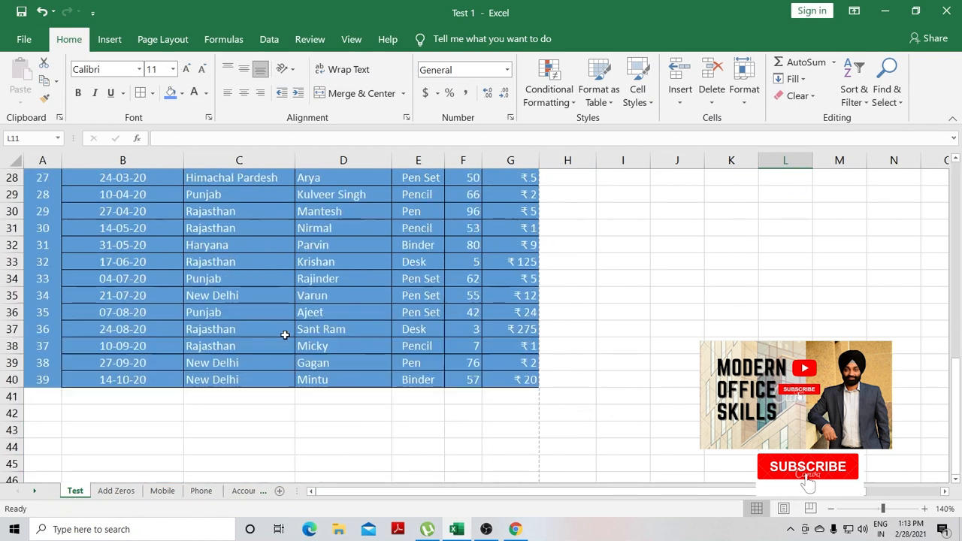
pyautogui.scroll(2, 285, 335)
pyautogui.moveTo(222, 245); pyautogui.dragTo(215, 297)
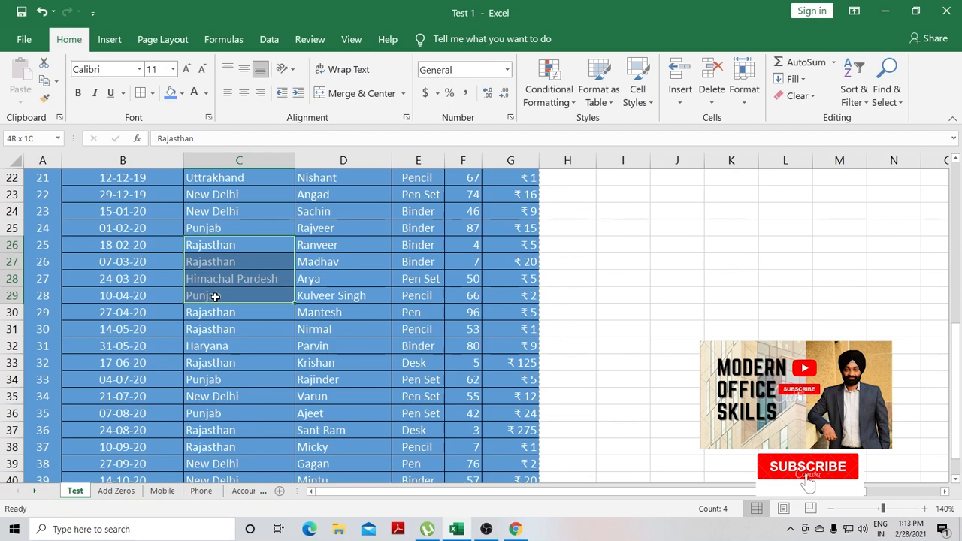
pyautogui.click(223, 248)
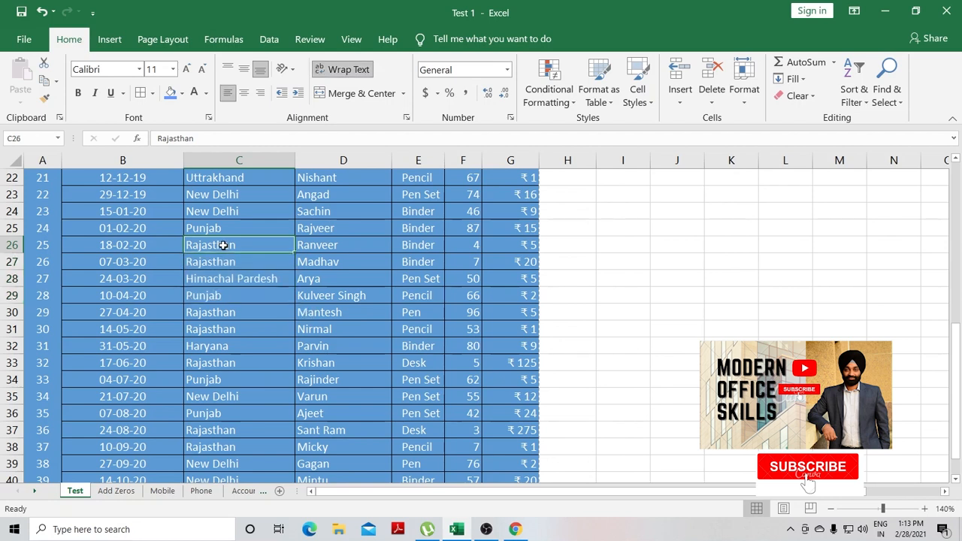
pyautogui.click(679, 96)
pyautogui.click(702, 122)
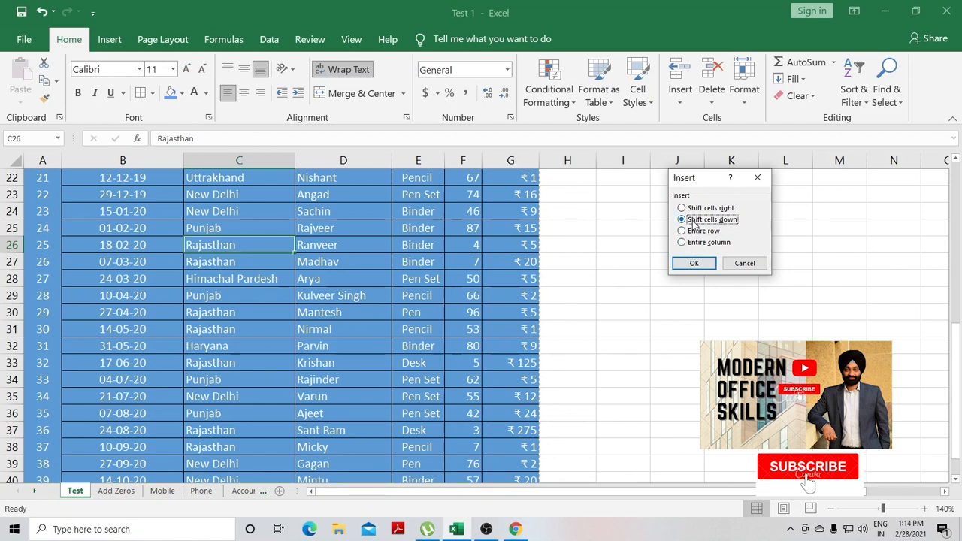
pyautogui.click(694, 263)
pyautogui.scroll(-2, 269, 307)
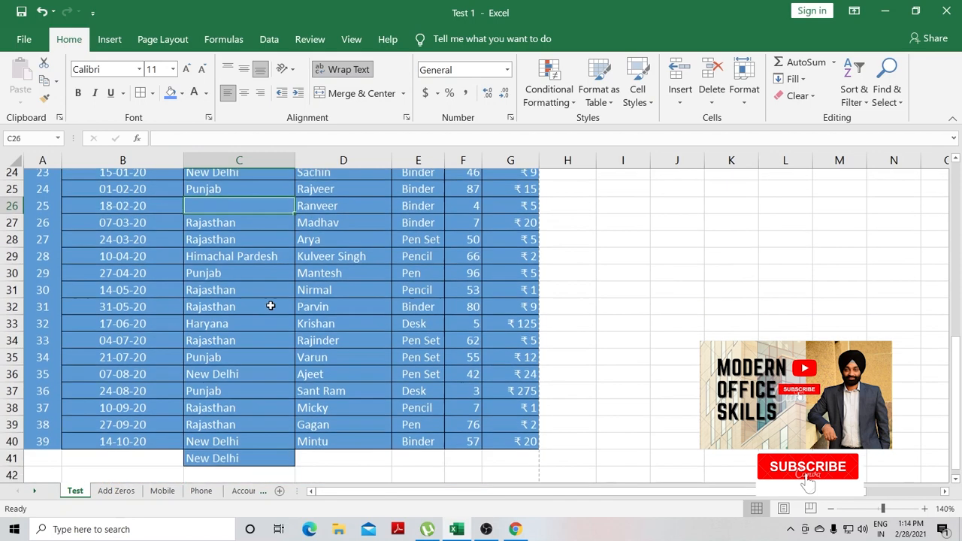
pyautogui.scroll(2, 265, 285)
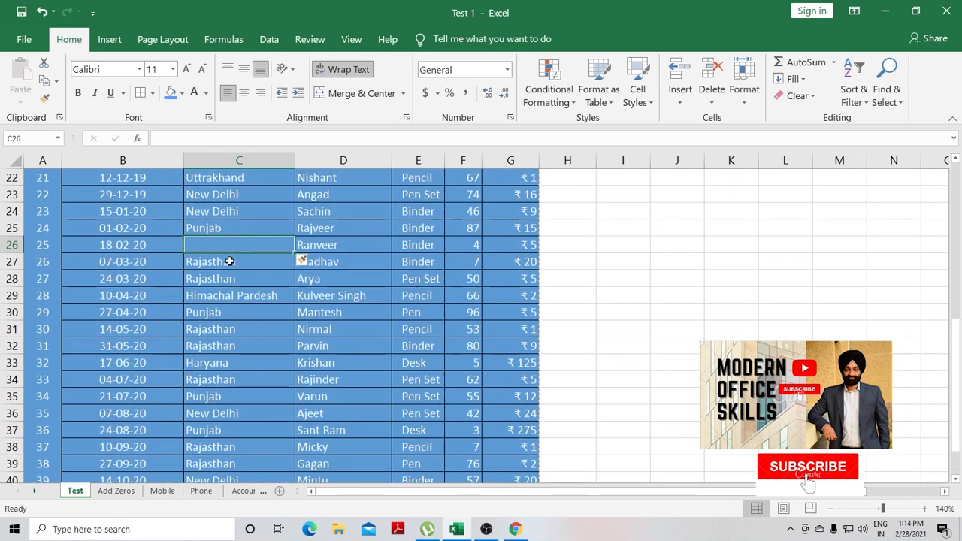
pyautogui.scroll(-2, 226, 260)
pyautogui.scroll(3, 244, 380)
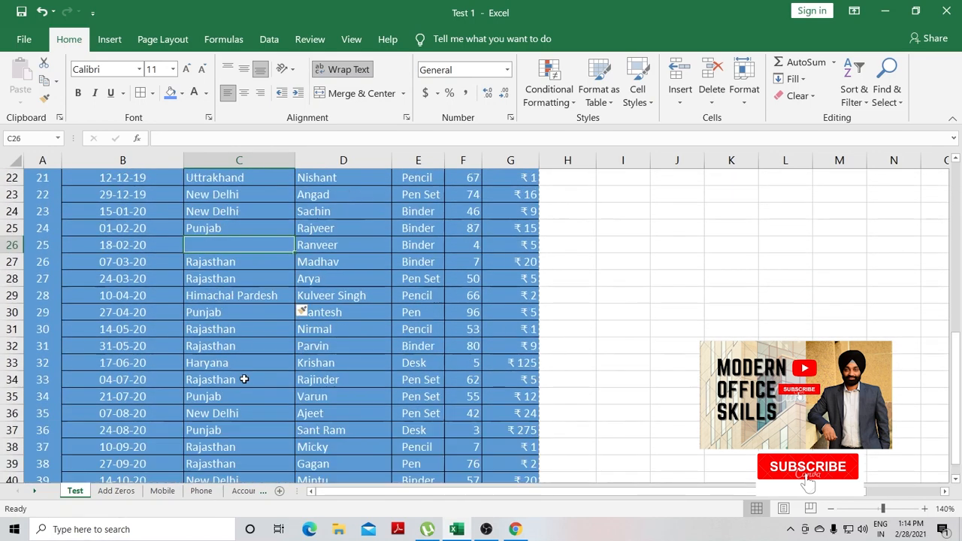
pyautogui.doubleClick(228, 296)
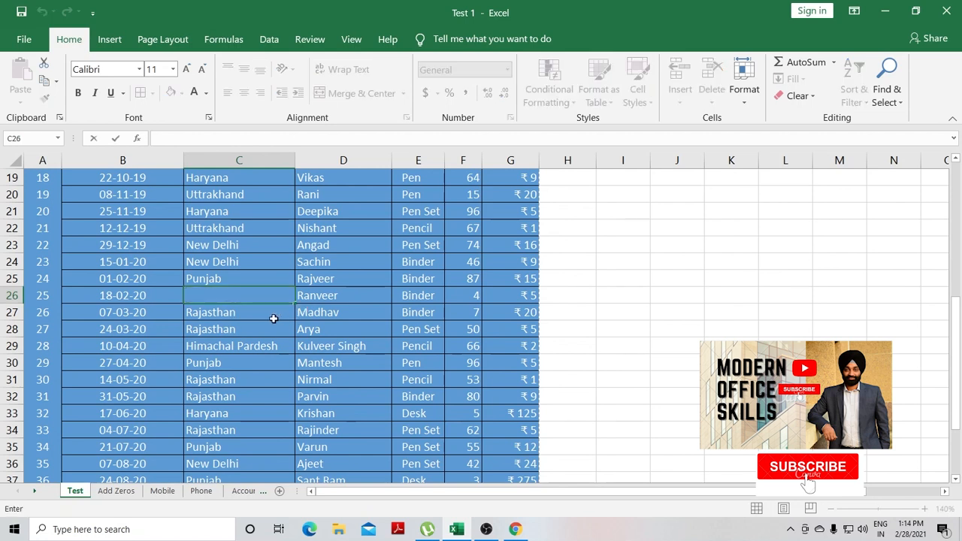
pyautogui.press('Return')
pyautogui.hotkey('shift', 'Return')
# - Remove the fill from the order data A2:G40 and set its font color to black
pyautogui.scroll(3, 482, 338)
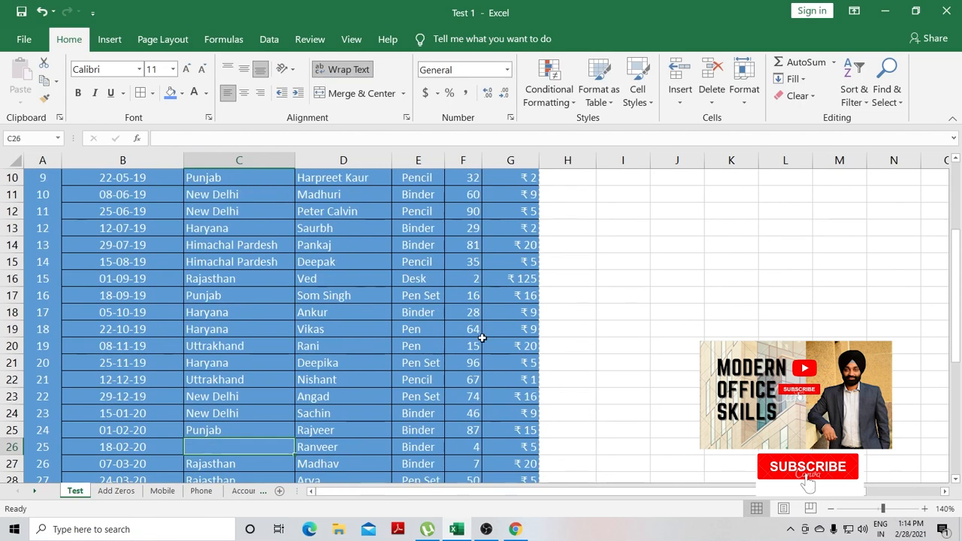
pyautogui.scroll(3, 479, 338)
pyautogui.click(52, 206)
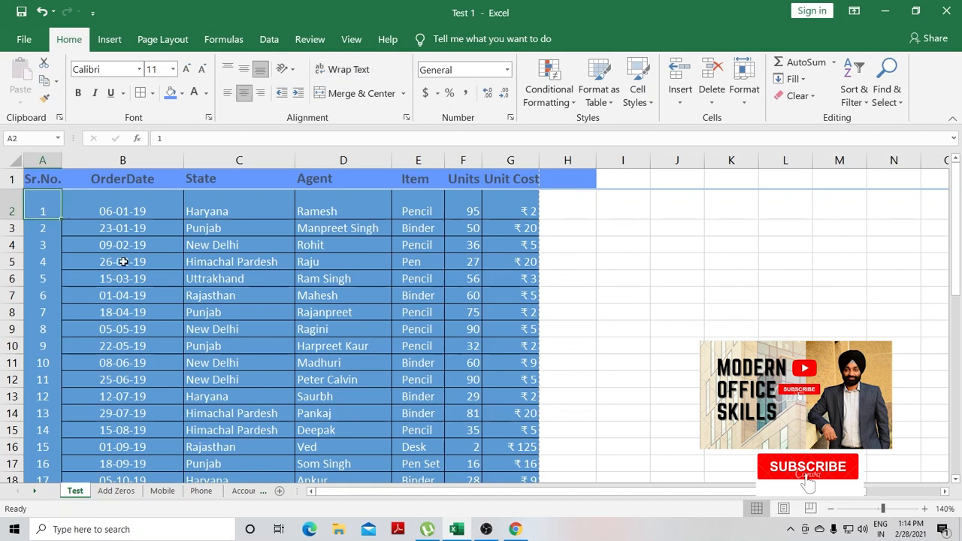
pyautogui.hotkey('ctrl', 'shift', 'Down')
pyautogui.hotkey('ctrl', 'shift', 'Right')
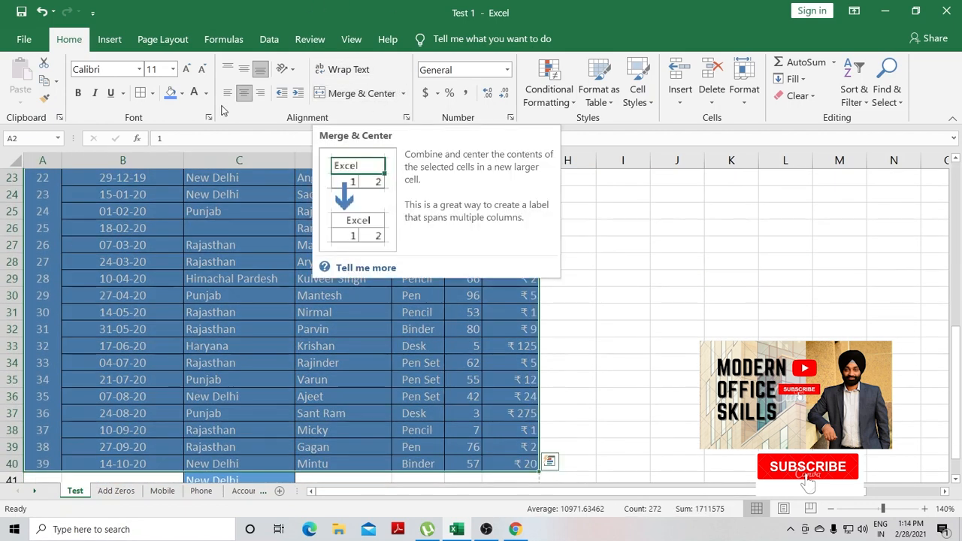
pyautogui.click(181, 93)
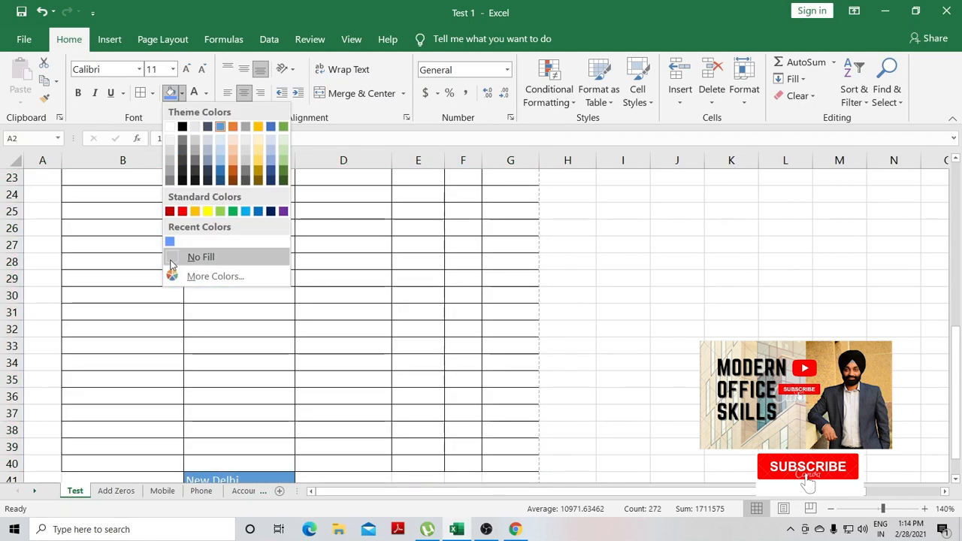
pyautogui.scroll(-10, 639, 277)
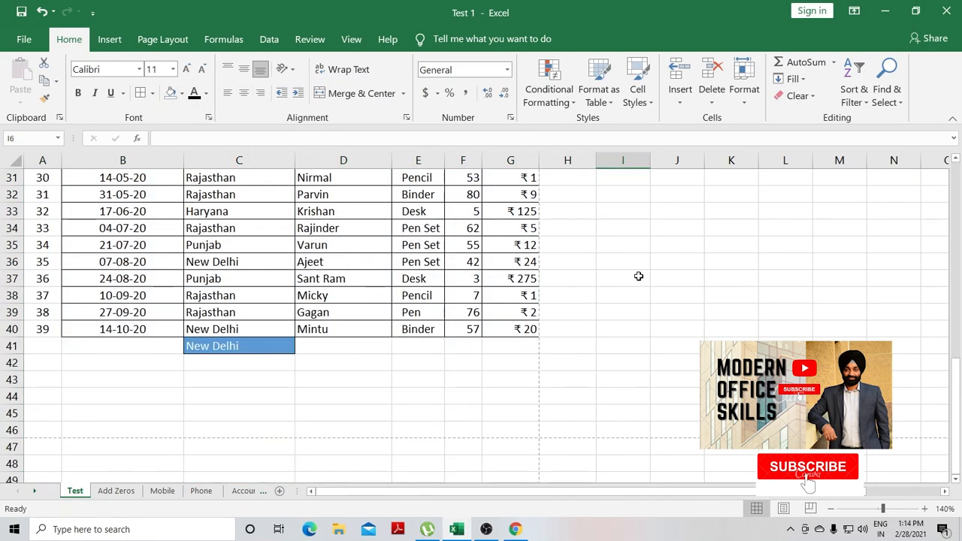
# - Clear the shifted State value in cell C41 below the order data
pyautogui.scroll(2, 638, 276)
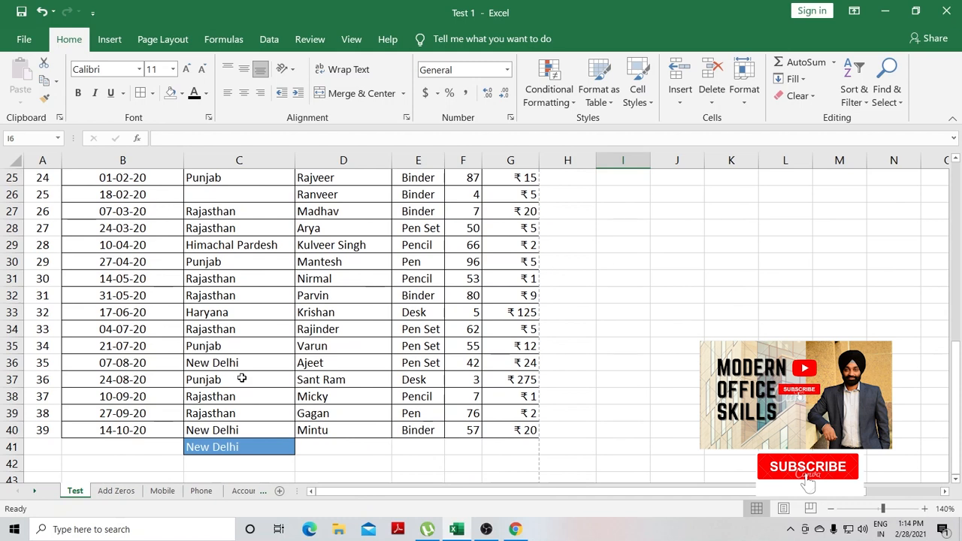
pyautogui.click(269, 447)
pyautogui.press('Delete')
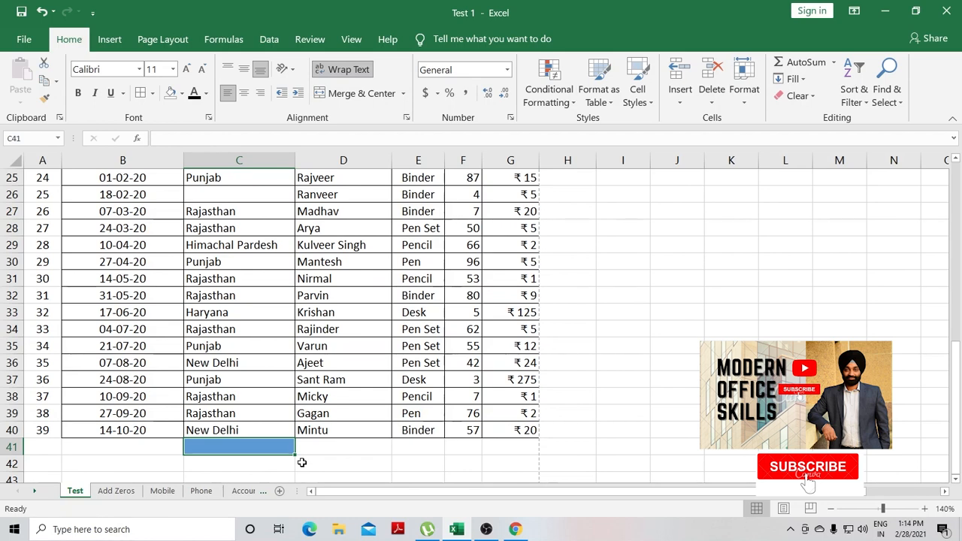
# - Undo the clearing of cell C41 and the edits made just before it
pyautogui.hotkey('ctrl', 'z')
pyautogui.hotkey('ctrl', 'z')
pyautogui.hotkey('ctrl', 'z')
pyautogui.hotkey('ctrl', 'z')
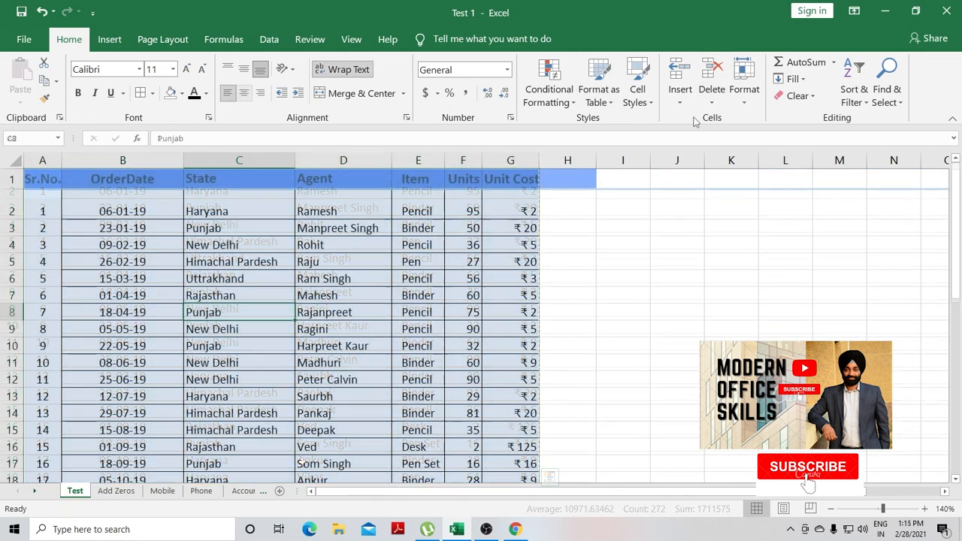
# - Insert a blank sheet row above row 5 of the order data
pyautogui.click(684, 103)
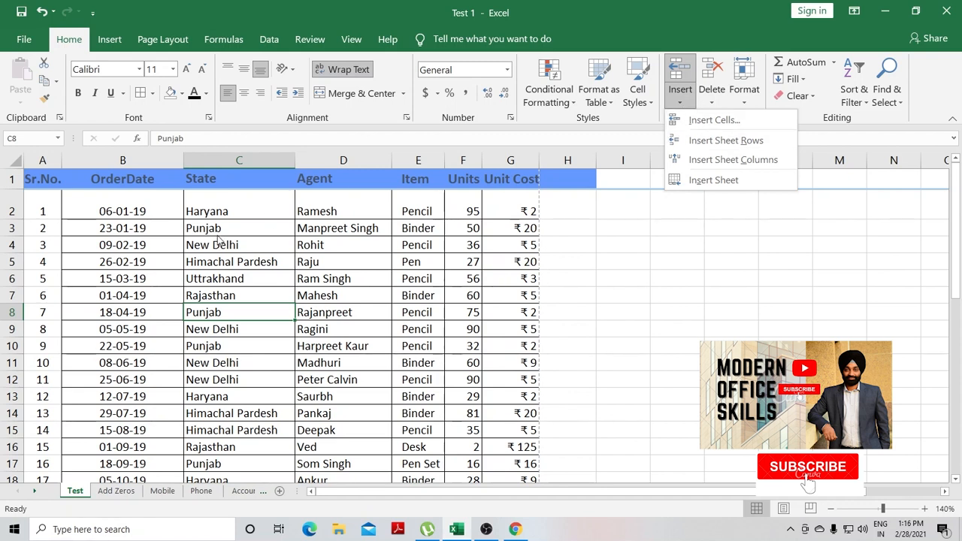
pyautogui.click(232, 264)
pyautogui.click(232, 263)
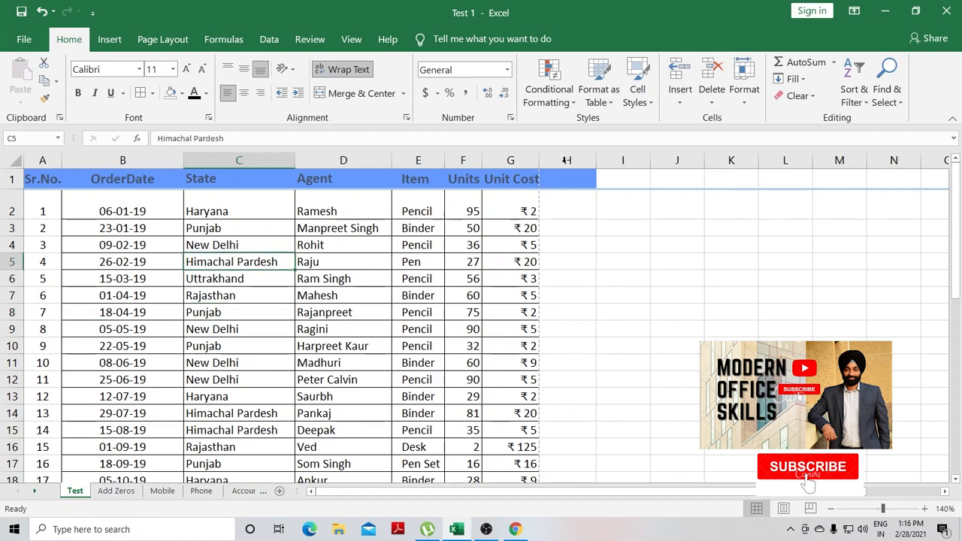
pyautogui.click(691, 91)
pyautogui.click(699, 140)
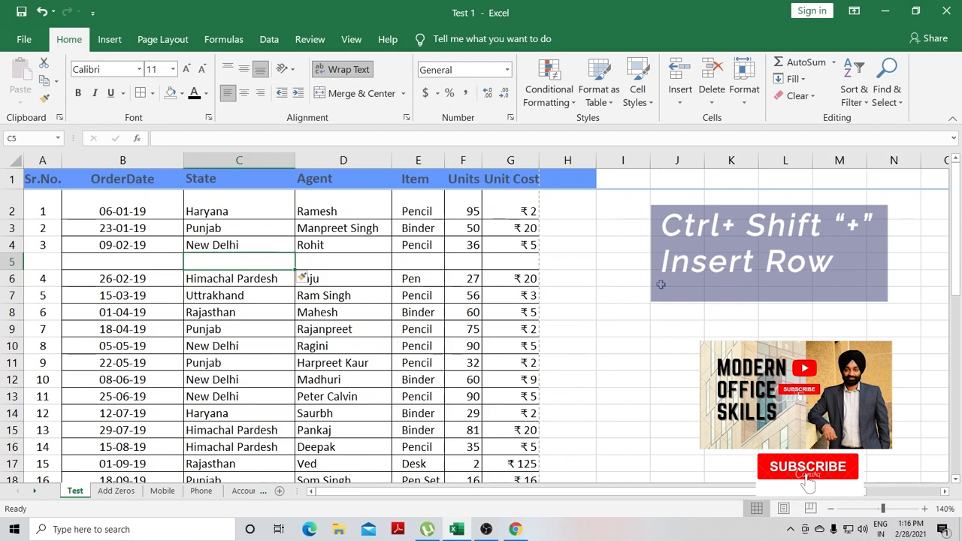
# - Move to cell G5 and repeat the row insertion eight times to add more blank rows
pyautogui.press('Right')
pyautogui.press('Right')
pyautogui.press('Right')
pyautogui.press('Right')
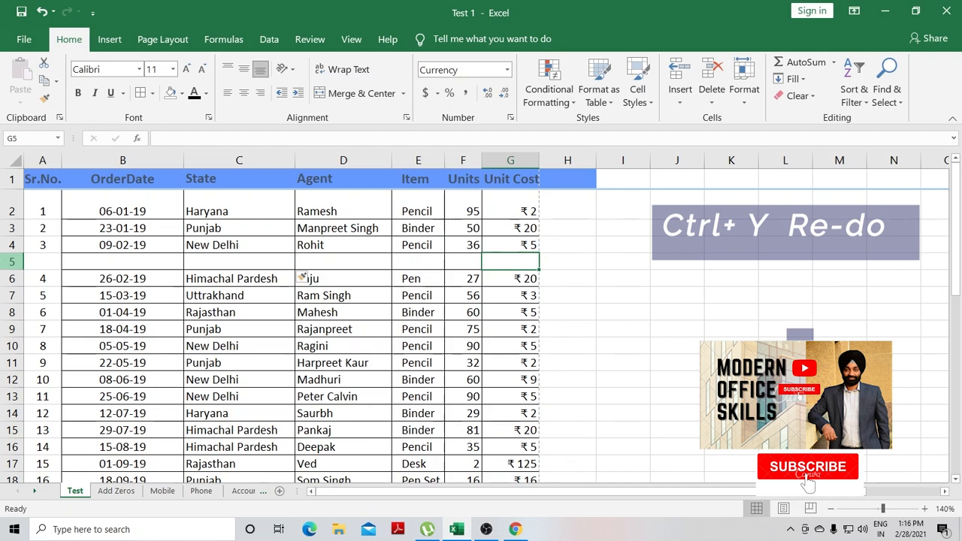
pyautogui.hotkey('ctrl', 'y')
pyautogui.hotkey('ctrl', 'y')
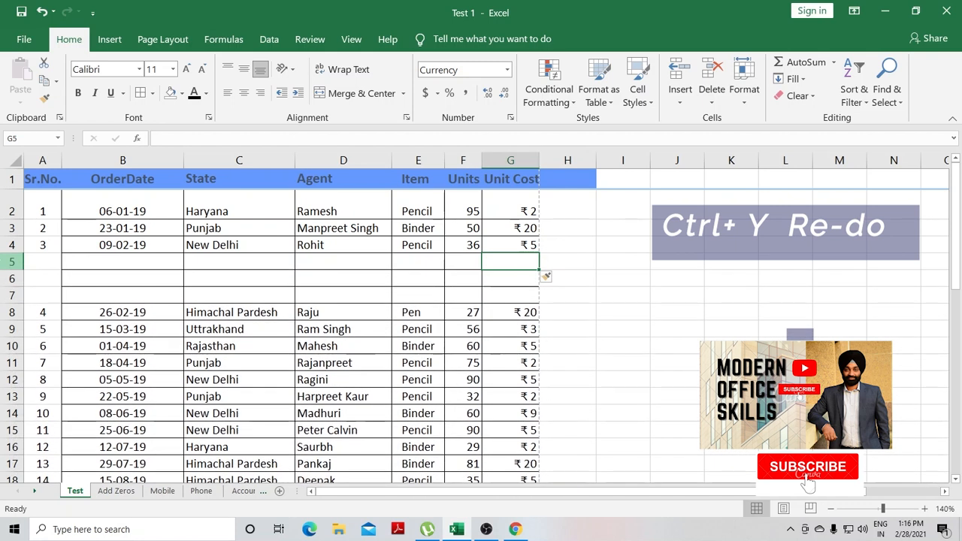
pyautogui.hotkey('ctrl', 'y')
pyautogui.hotkey('ctrl', 'y')
pyautogui.hotkey('ctrl', 'y')
pyautogui.hotkey('ctrl', 'y')
pyautogui.hotkey('ctrl', 'y')
pyautogui.hotkey('ctrl', 'y')
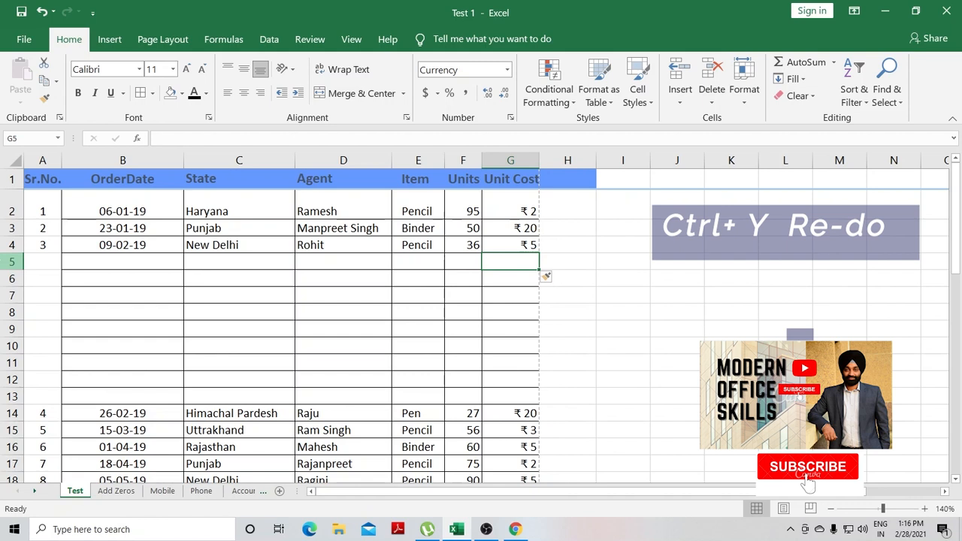
# - Undo all the blank row insertions at row 5
pyautogui.hotkey('ctrl', 'z')
pyautogui.hotkey('ctrl', 'z')
pyautogui.hotkey('ctrl', 'z')
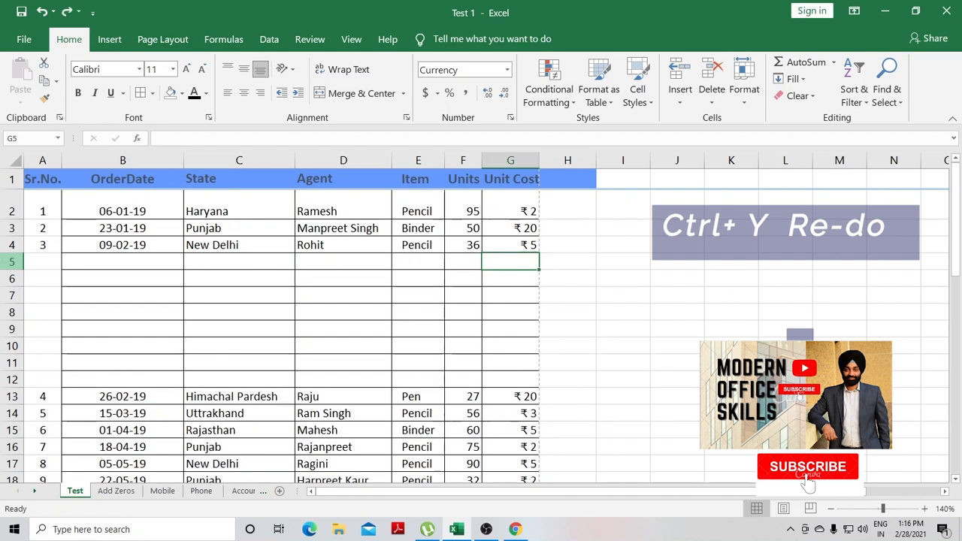
pyautogui.hotkey('ctrl', 'z')
pyautogui.hotkey('ctrl', 'z')
pyautogui.hotkey('ctrl', 'z')
pyautogui.hotkey('ctrl', 'z')
pyautogui.hotkey('ctrl', 'z')
pyautogui.hotkey('ctrl', 'z')
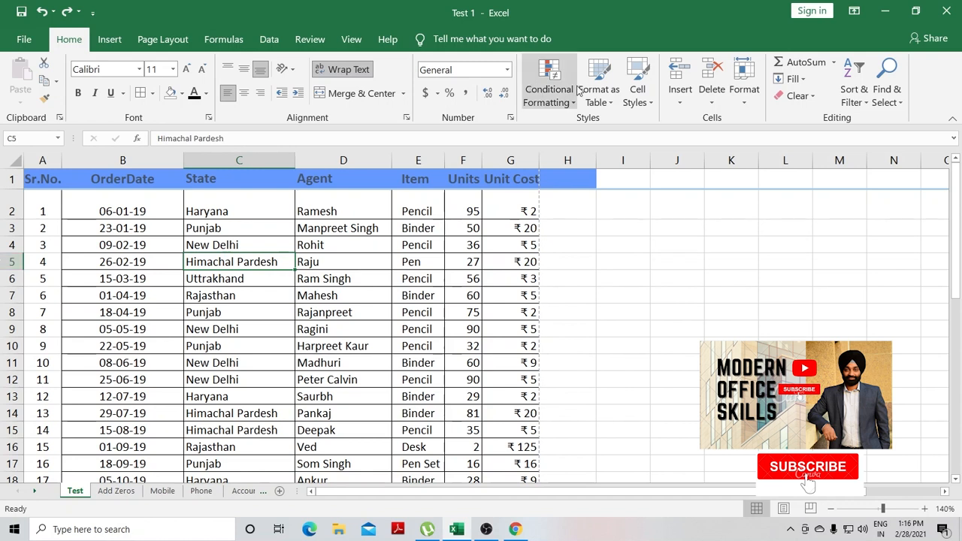
# - Insert a blank sheet column before the Agent column from cell D7, and undo the insertion
pyautogui.click(683, 96)
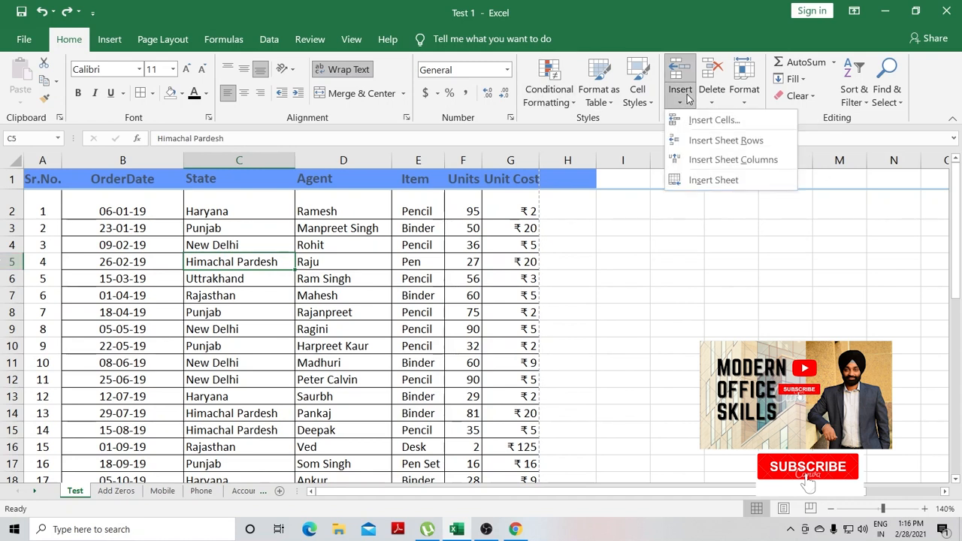
pyautogui.click(338, 307)
pyautogui.click(329, 297)
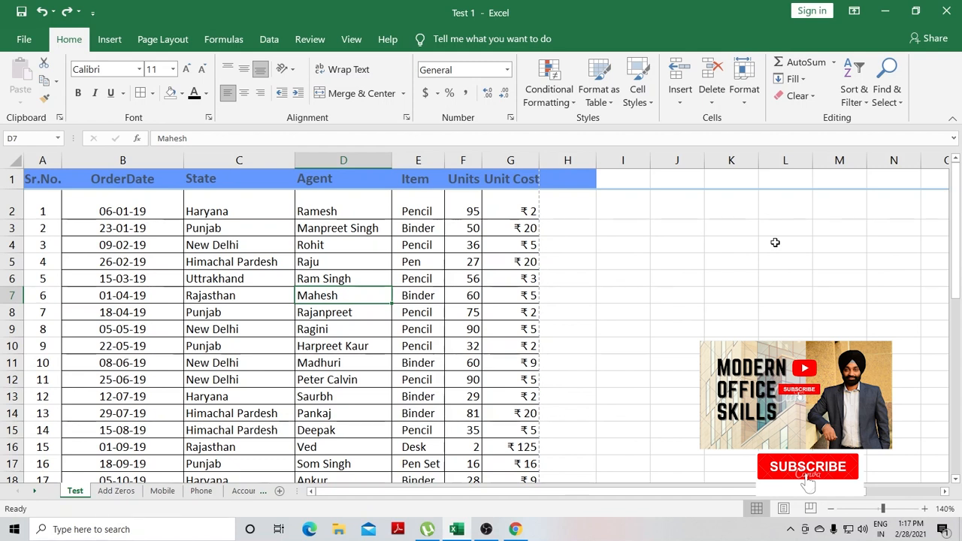
pyautogui.click(681, 94)
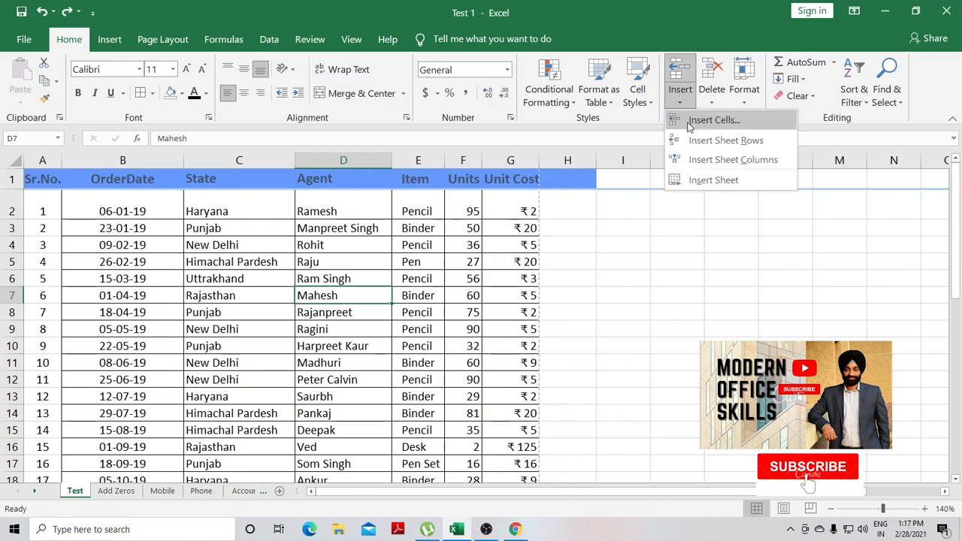
pyautogui.click(709, 158)
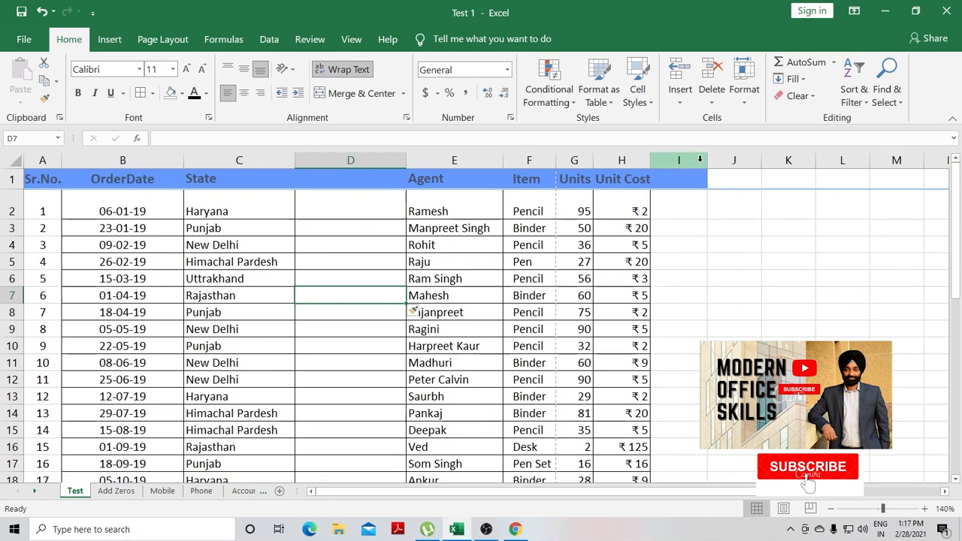
pyautogui.hotkey('ctrl', 'z')
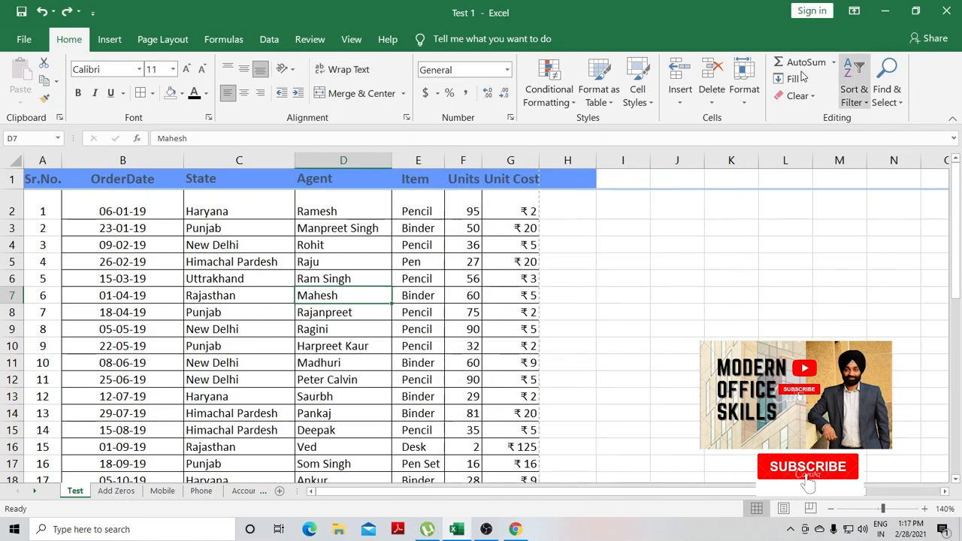
# - Insert a new worksheet and widen the sheet tab area so that all sheet names fit
pyautogui.click(681, 90)
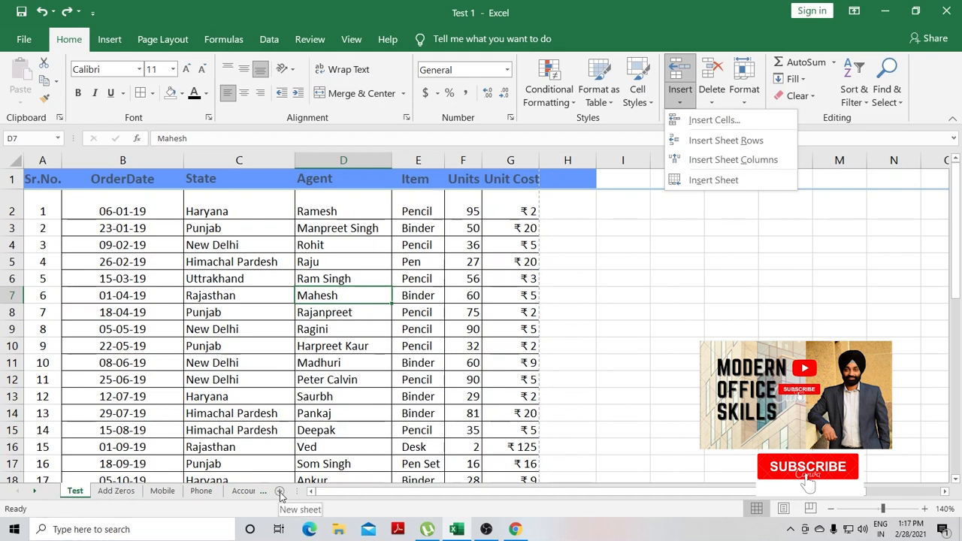
pyautogui.press('Escape')
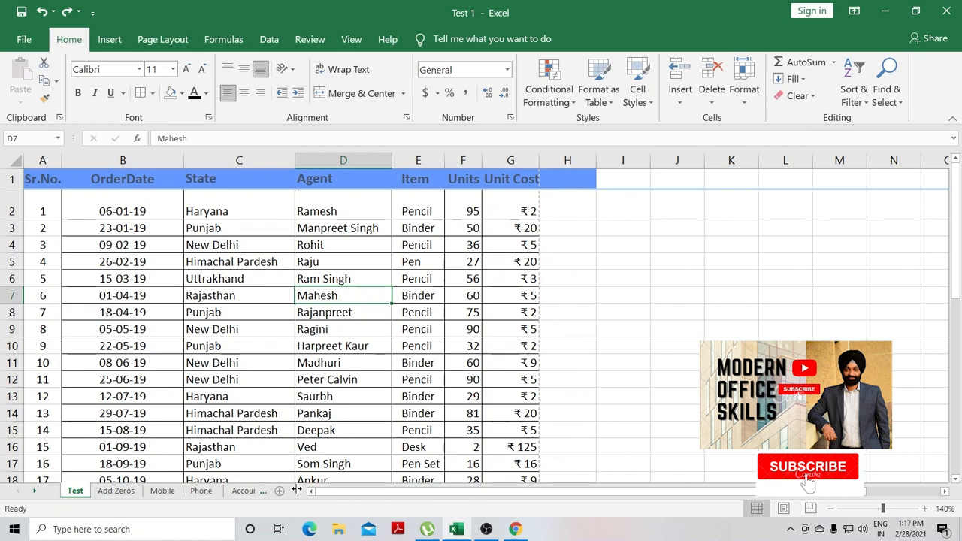
pyautogui.moveTo(297, 489); pyautogui.dragTo(502, 490)
pyautogui.click(328, 493)
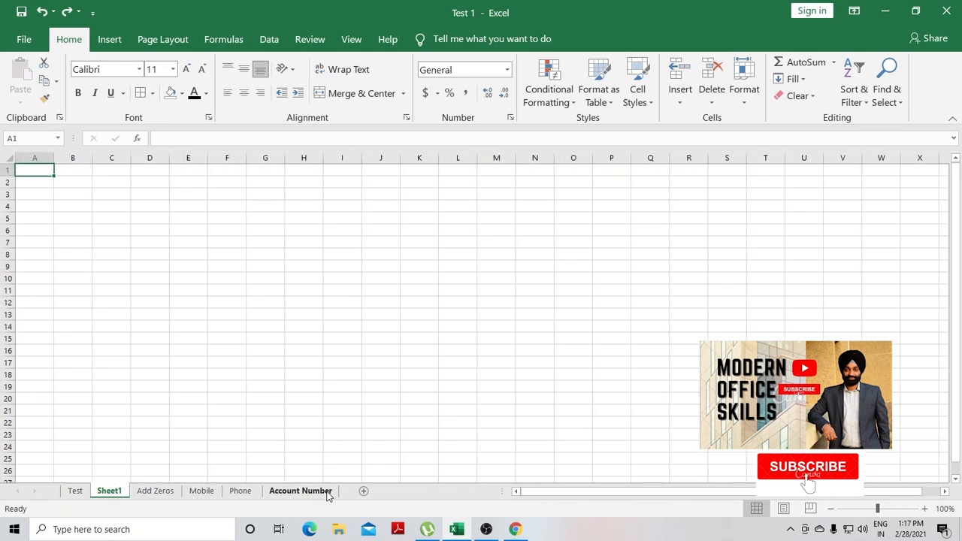
# - Return to the Test sheet and check the OrderDate column's width from cell B2 without changing it
pyautogui.rightClick(105, 497)
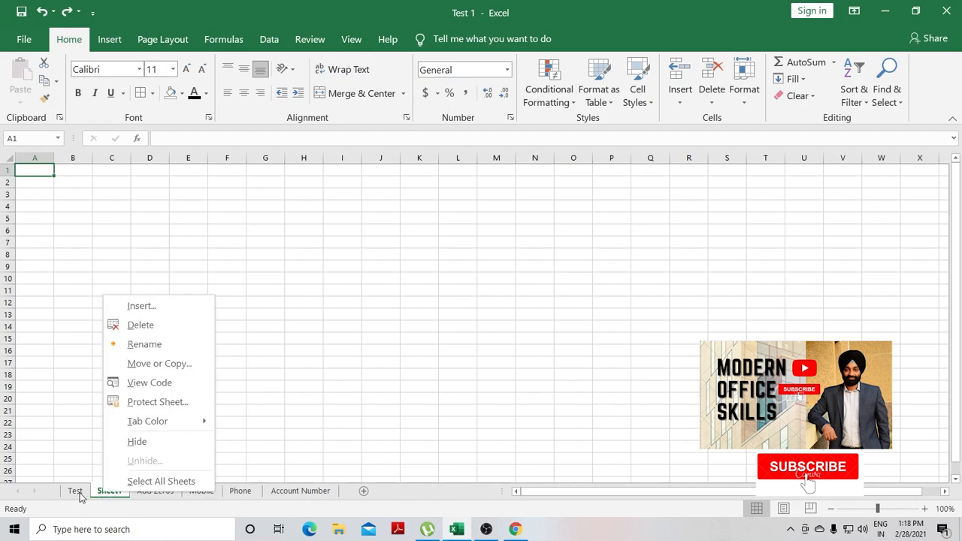
pyautogui.click(77, 495)
pyautogui.hotkey('ctrl', 'Home')
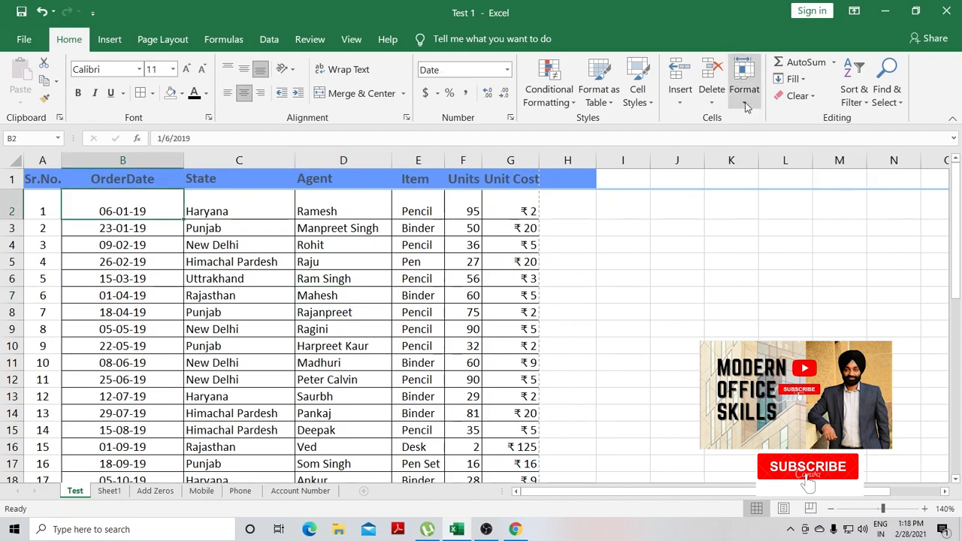
pyautogui.click(746, 105)
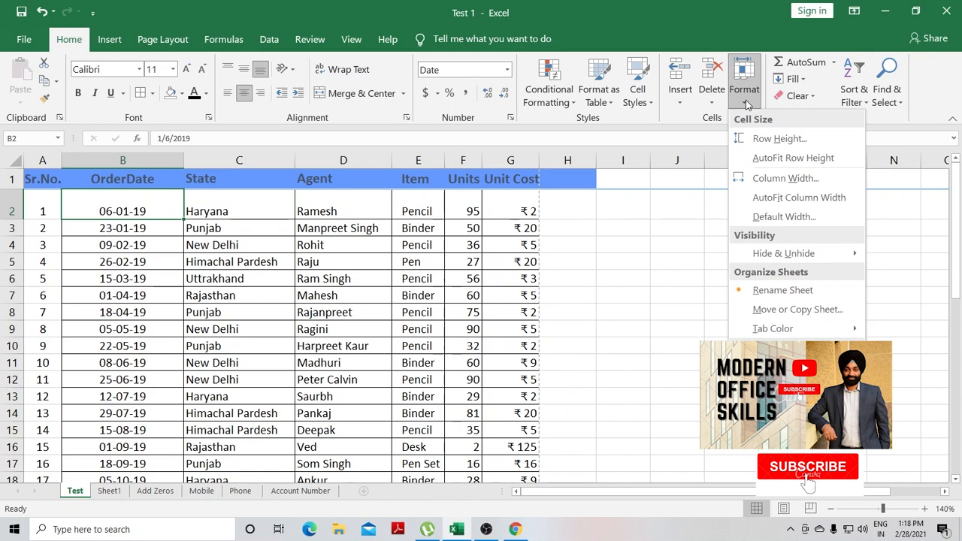
pyautogui.click(766, 185)
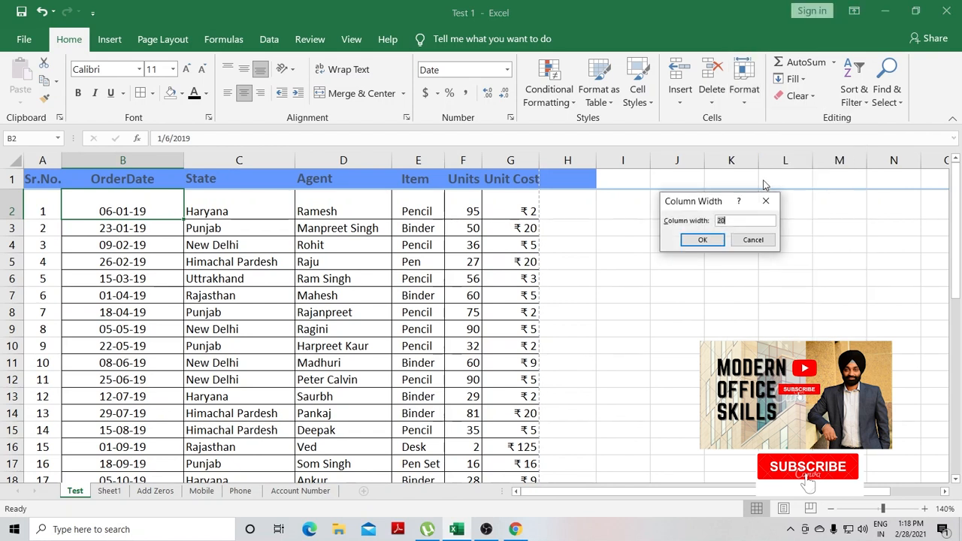
pyautogui.click(752, 241)
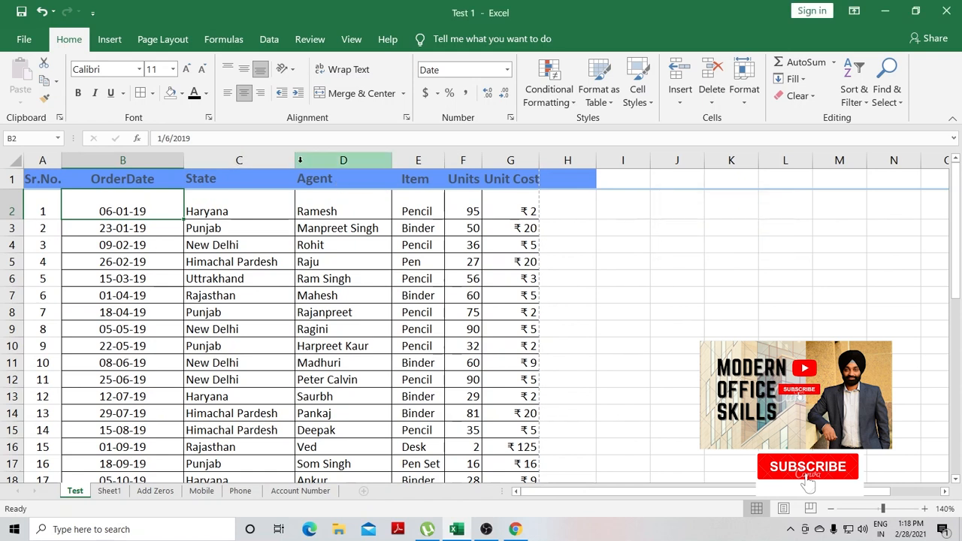
# - Narrow the State column slightly and set the Agent column's width to 20
pyautogui.moveTo(295, 160)
pyautogui.mouseDown()
pyautogui.moveTo(339, 160)
pyautogui.moveTo(289, 161)
pyautogui.mouseUp()
pyautogui.click(337, 160)
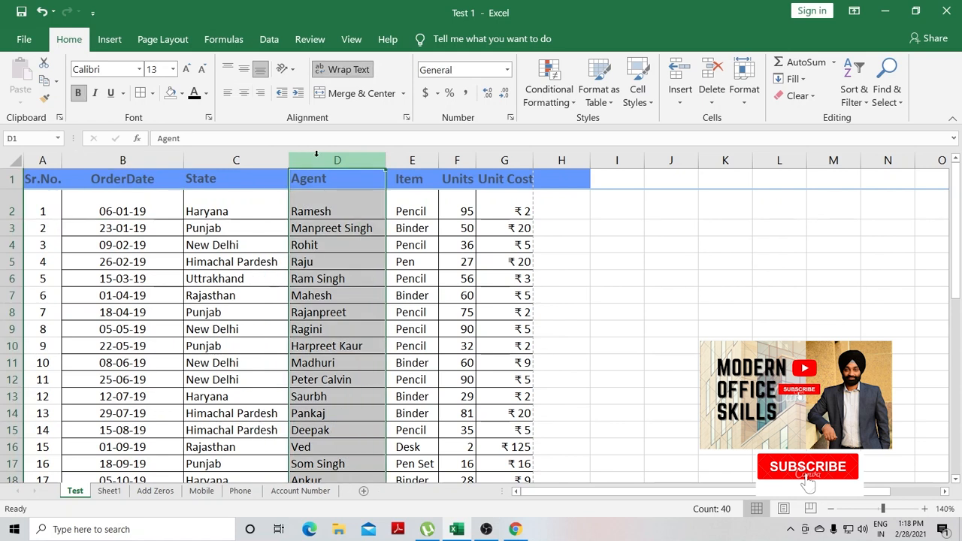
pyautogui.click(743, 106)
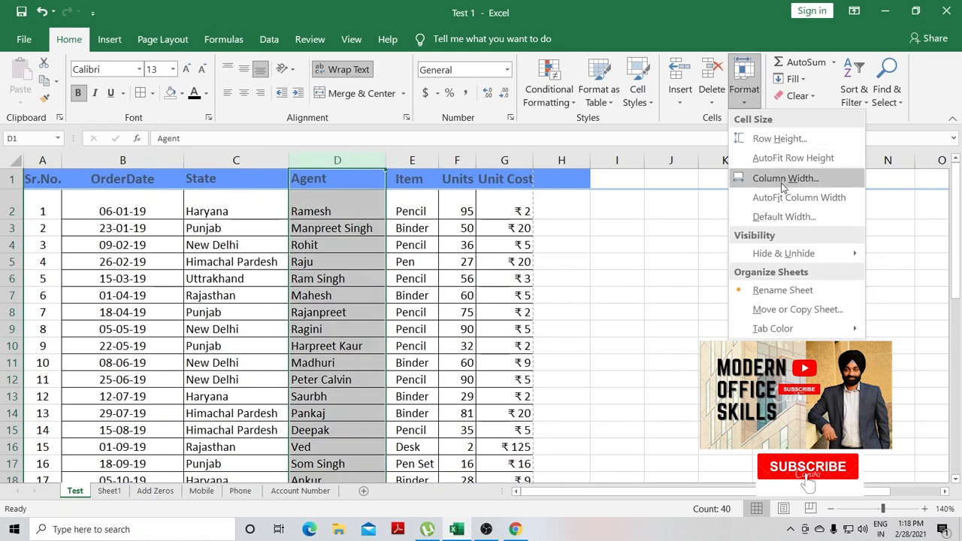
pyautogui.click(783, 180)
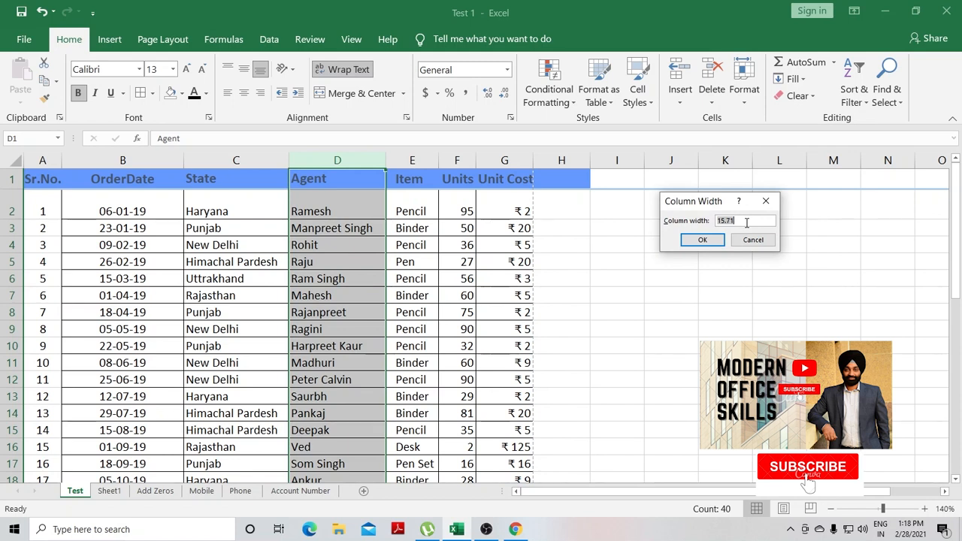
pyautogui.write('20')
pyautogui.press('Return')
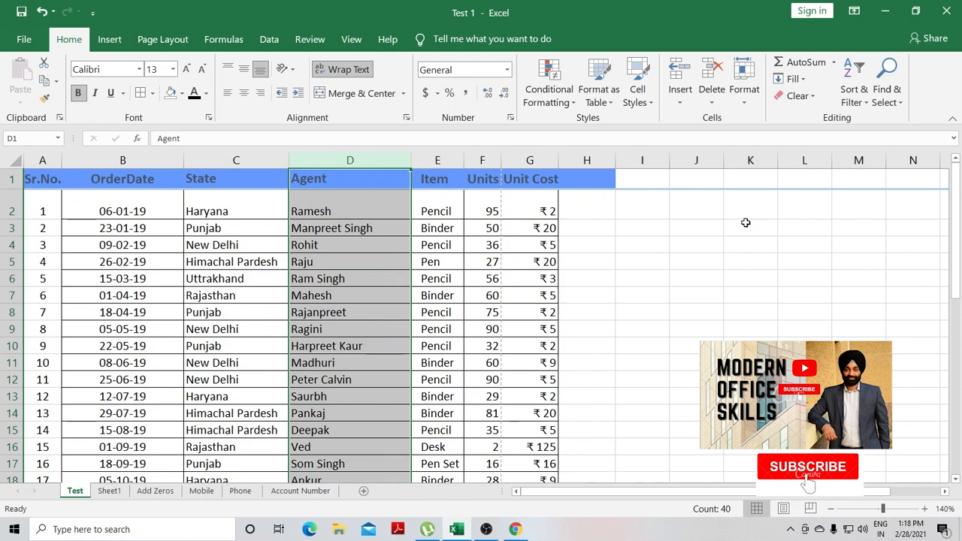
pyautogui.click(745, 82)
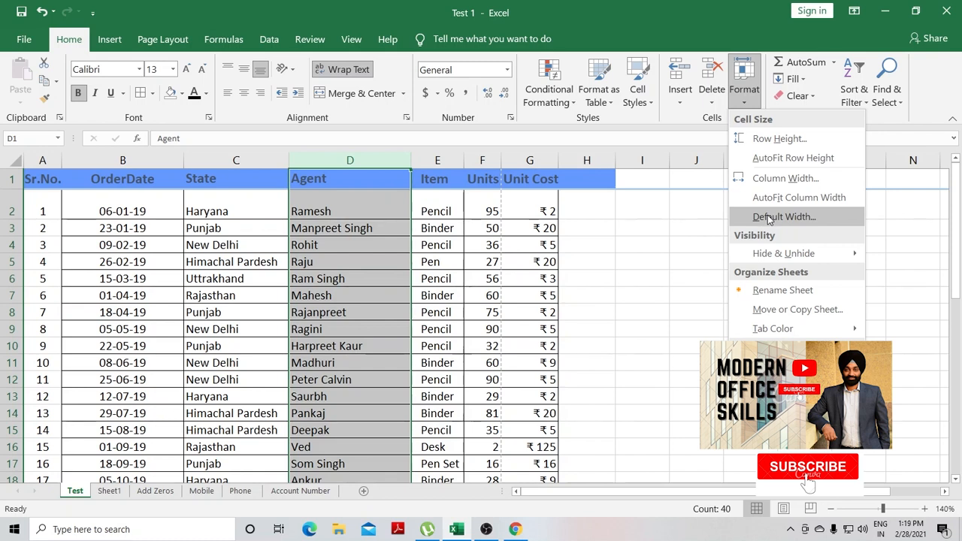
pyautogui.moveTo(774, 252)
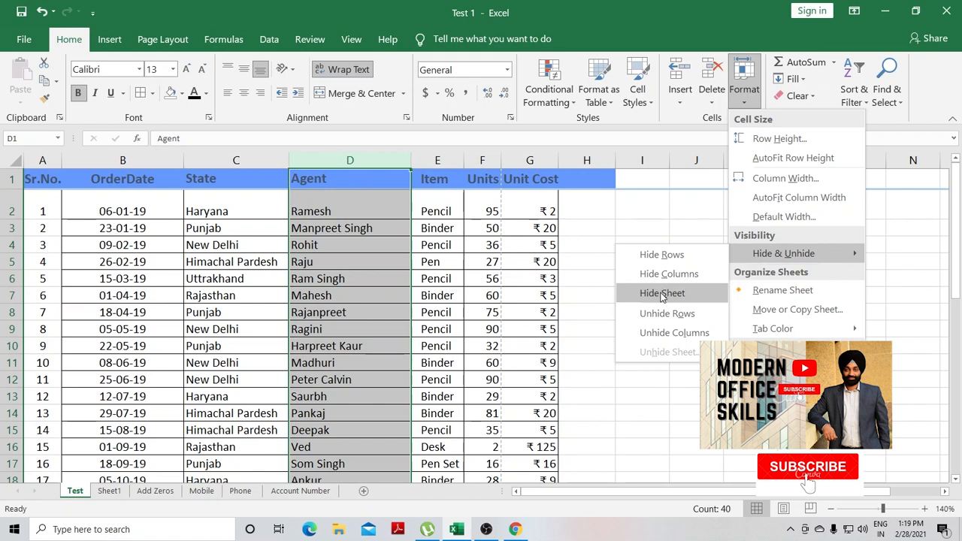
pyautogui.click(660, 213)
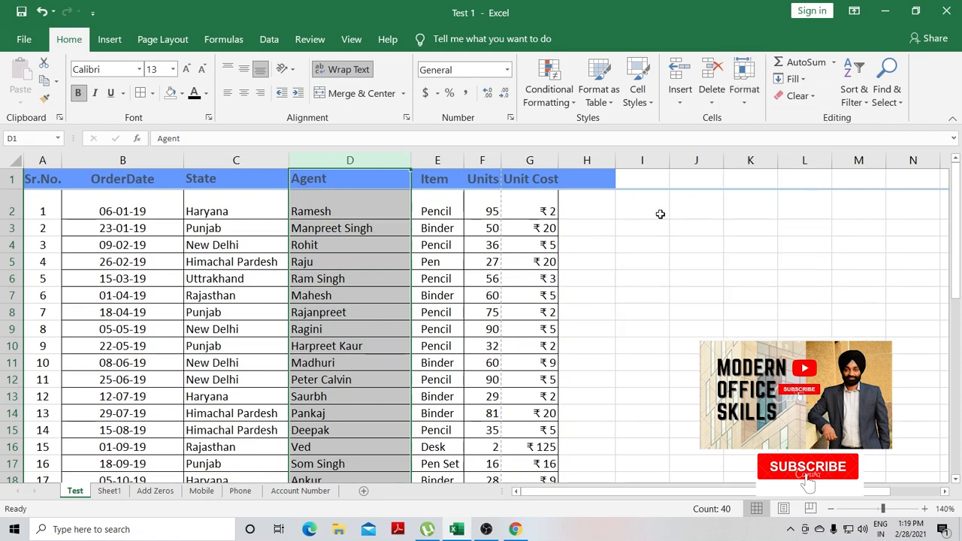
pyautogui.rightClick(377, 164)
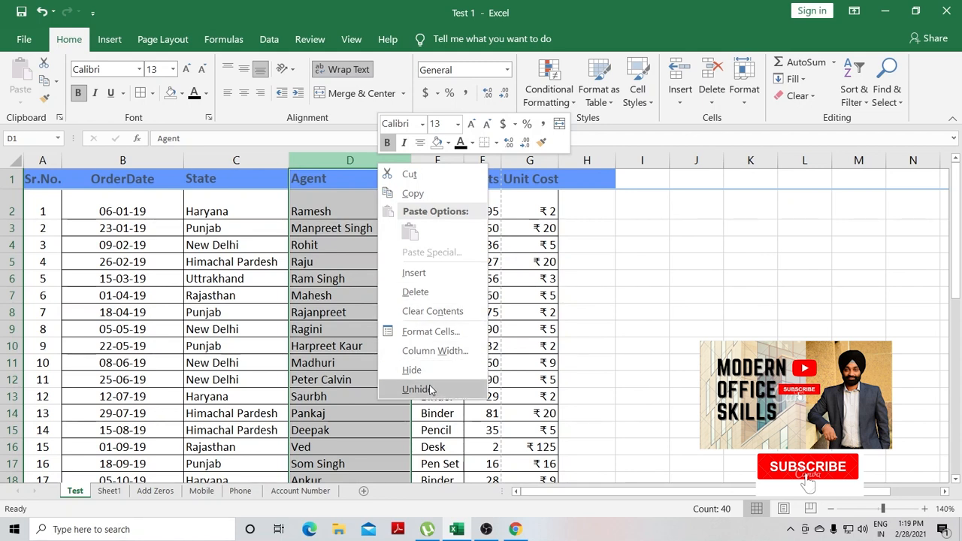
pyautogui.press('Escape')
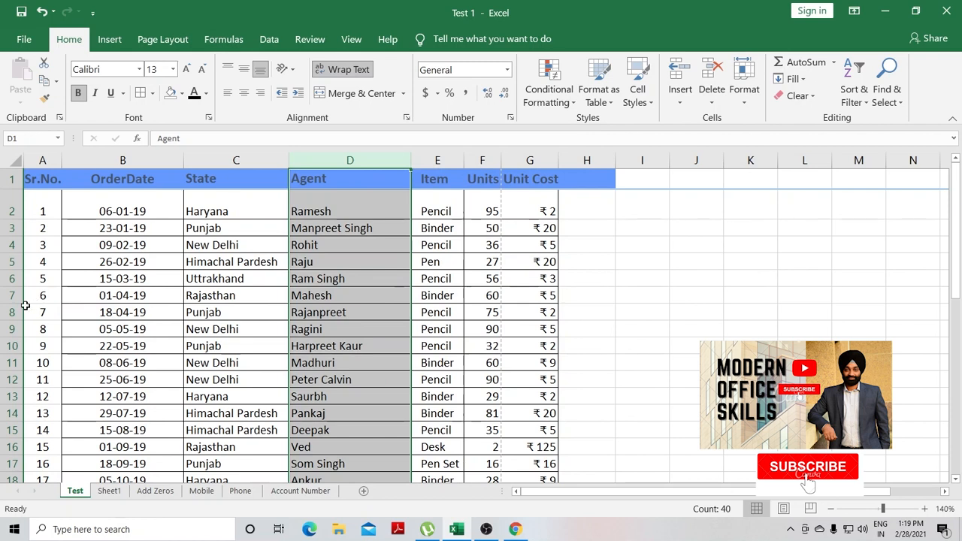
pyautogui.click(659, 245)
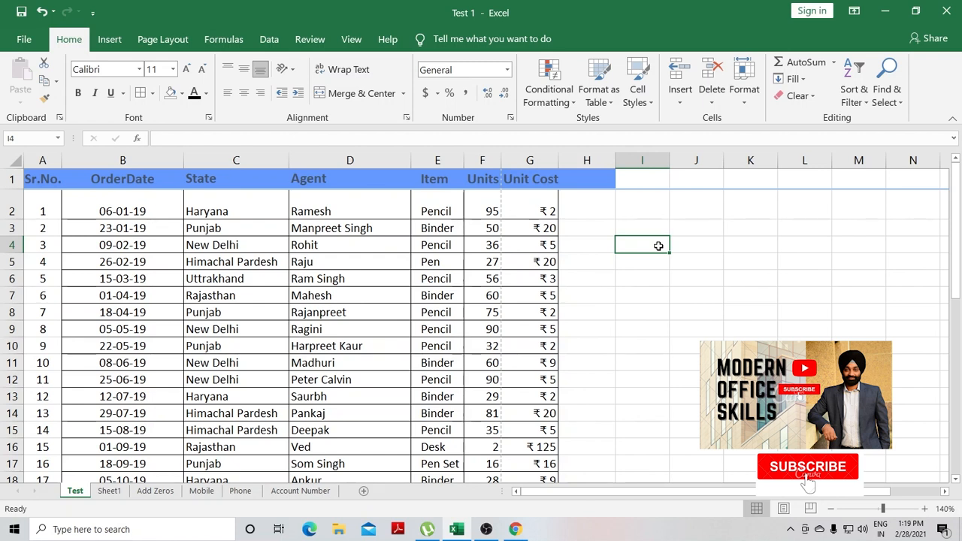
# - Hide row 7 of the order data, and unhide it by selecting the Agent cells in rows 6 and 8
pyautogui.click(314, 296)
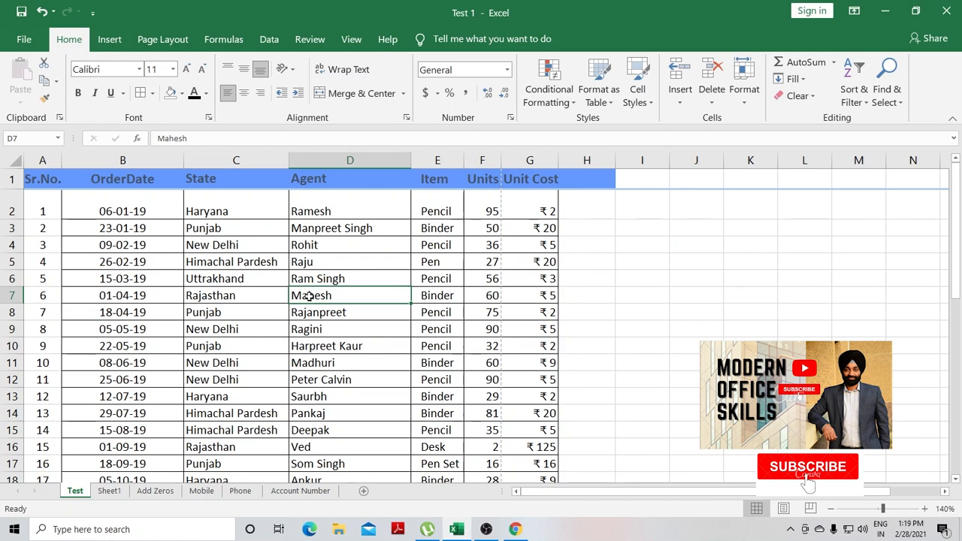
pyautogui.hotkey('ctrl', '9')
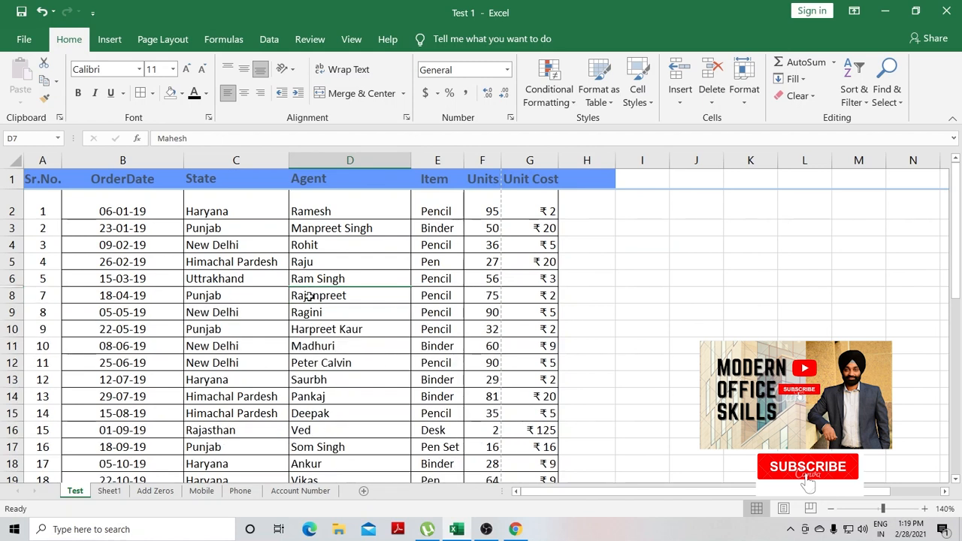
pyautogui.click(18, 276)
pyautogui.moveTo(18, 277); pyautogui.dragTo(14, 294)
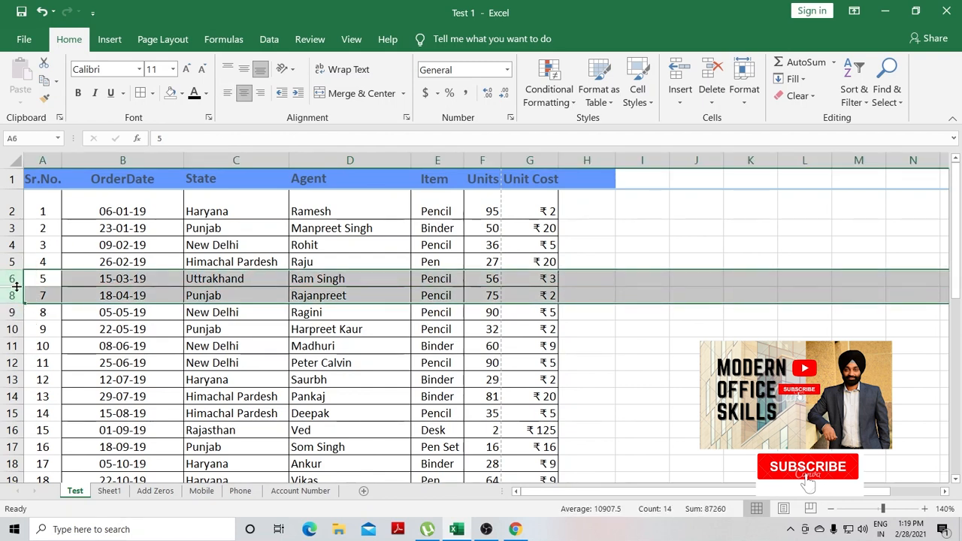
pyautogui.click(673, 379)
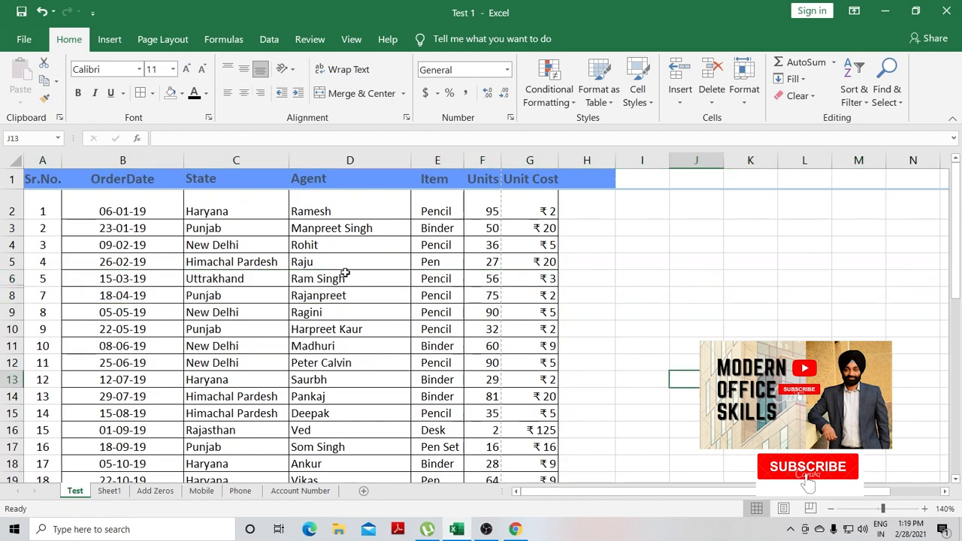
pyautogui.moveTo(324, 275); pyautogui.dragTo(324, 294)
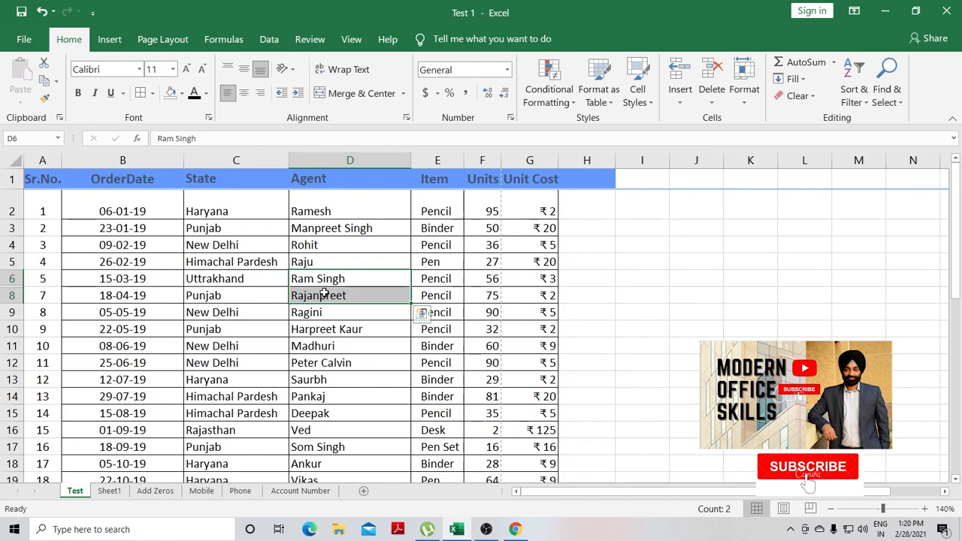
pyautogui.hotkey('ctrl', 'shift', '9')
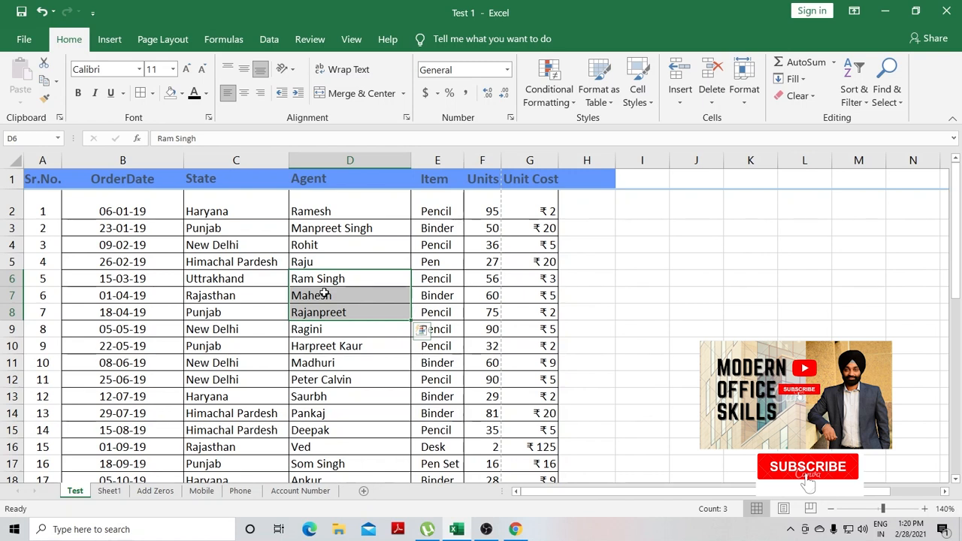
pyautogui.hotkey('alt', 'h')
pyautogui.press('o')
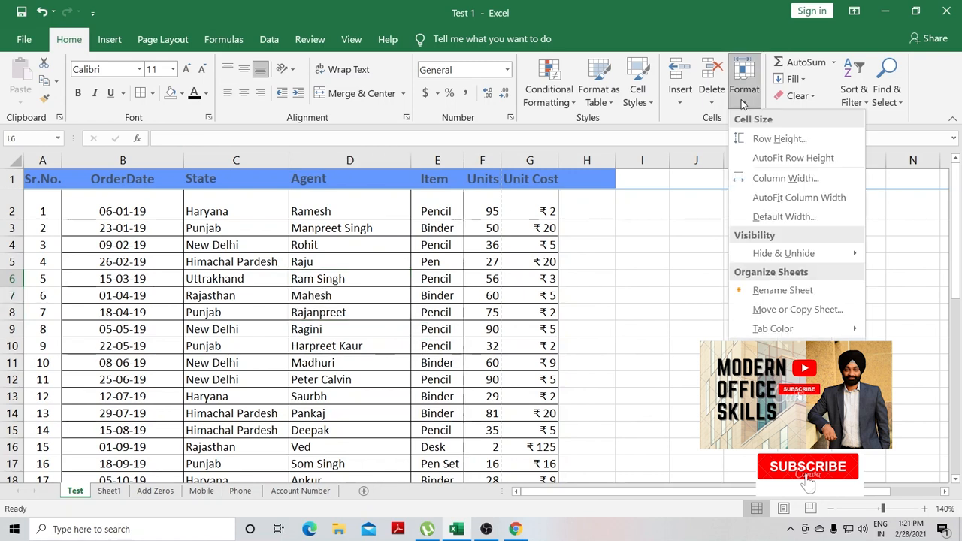
pyautogui.click(340, 297)
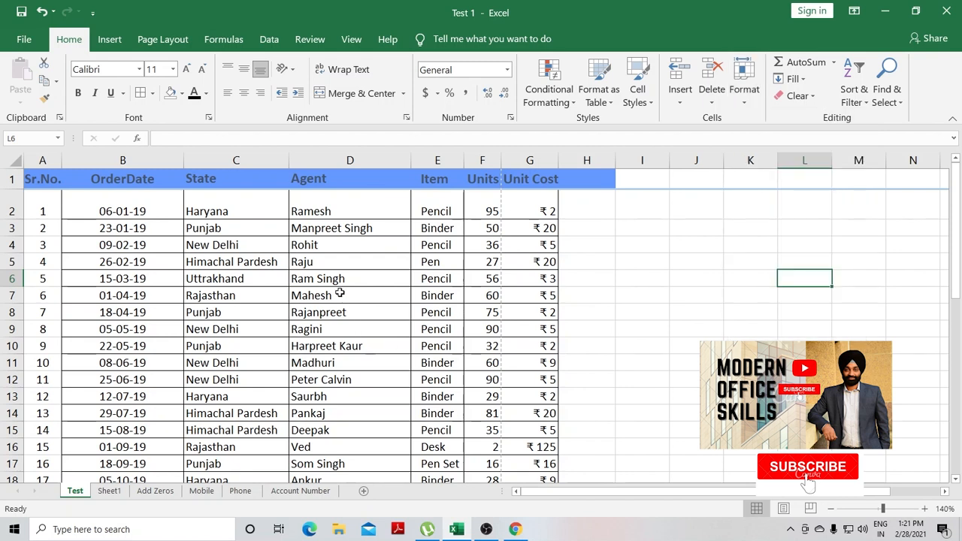
# - Hide the Agent column from cell D7
pyautogui.click(340, 295)
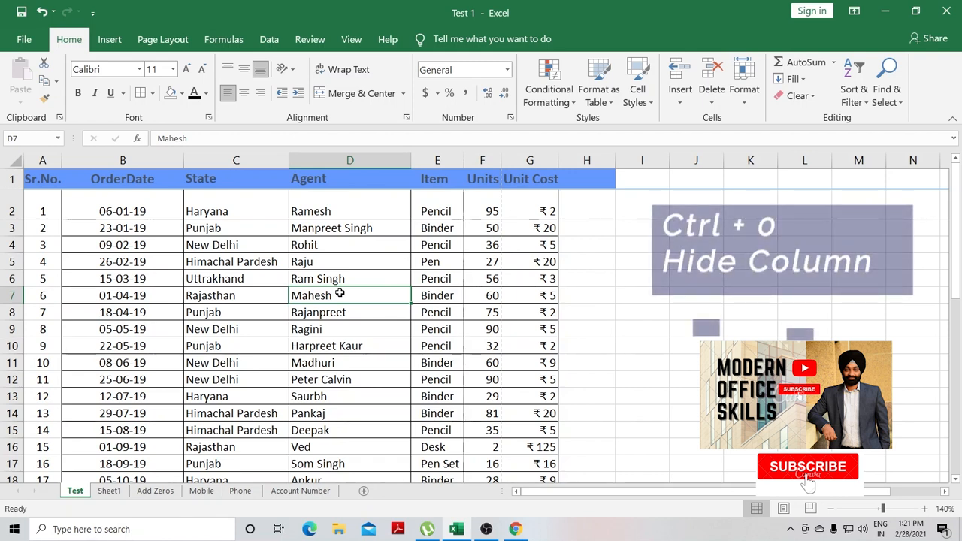
pyautogui.hotkey('ctrl', '0')
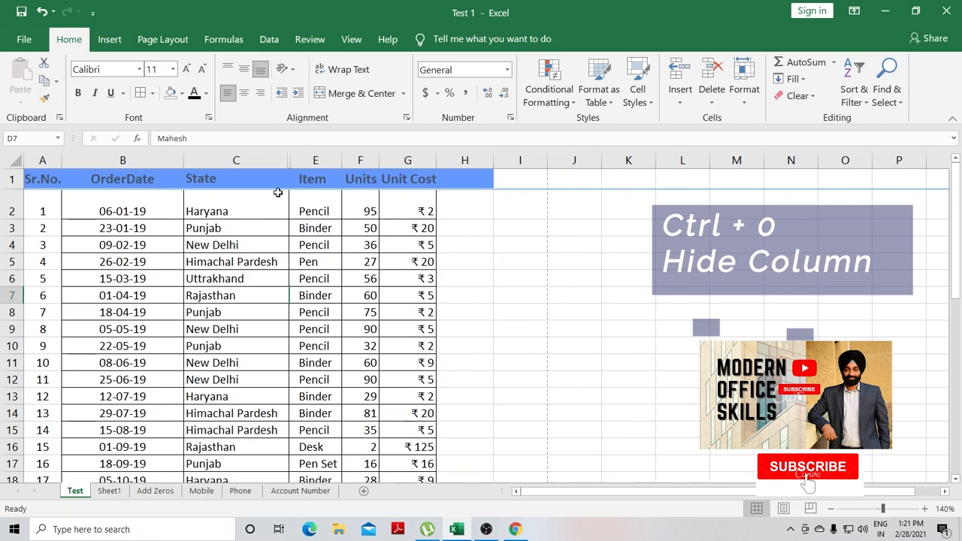
# - Unhide the Agent column by selecting the adjoining State and Item cells in rows 6 and 7
pyautogui.moveTo(263, 160); pyautogui.dragTo(328, 156)
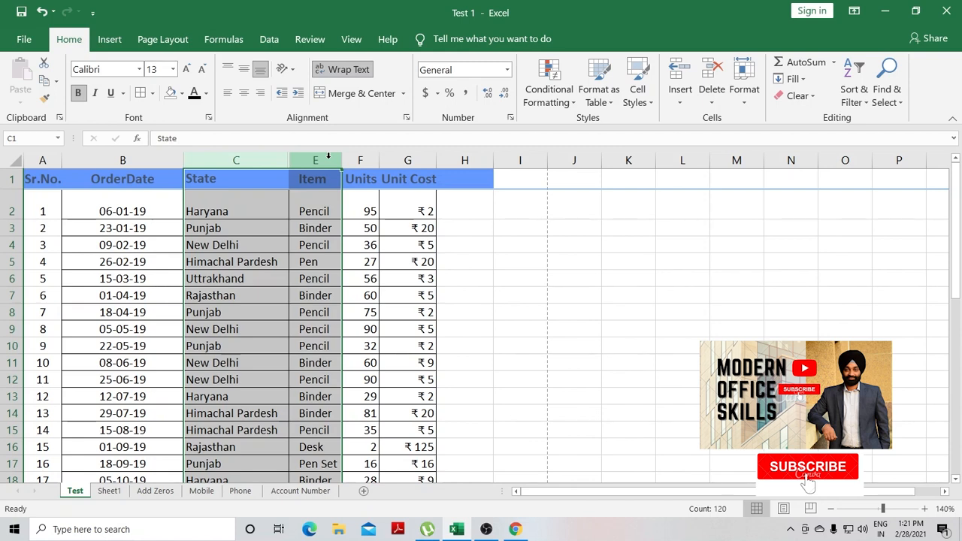
pyautogui.moveTo(256, 279); pyautogui.dragTo(303, 303)
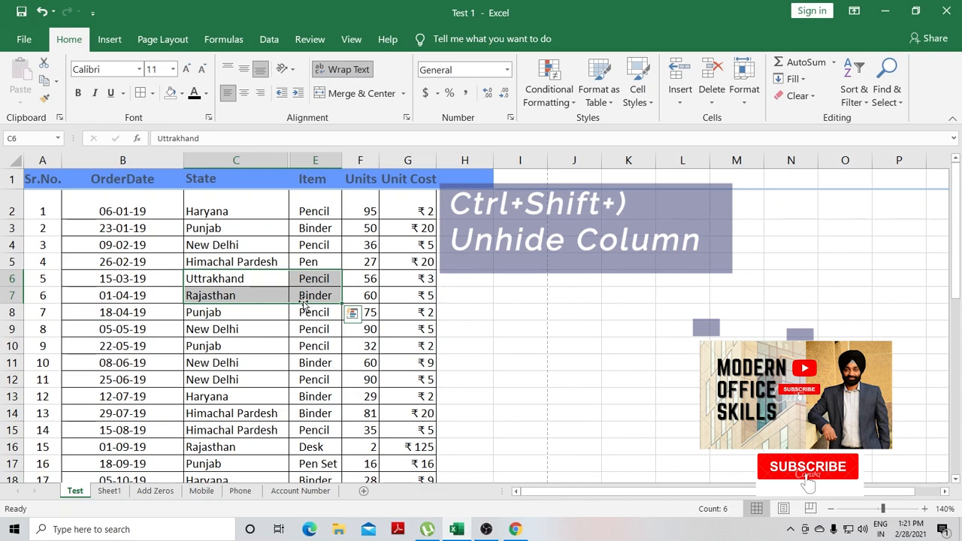
pyautogui.click(743, 98)
pyautogui.moveTo(800, 253)
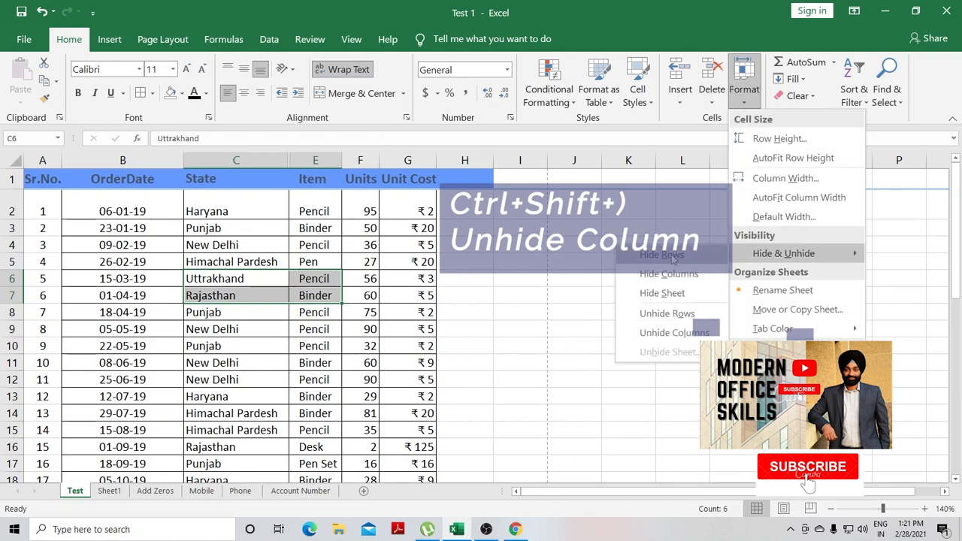
pyautogui.click(668, 333)
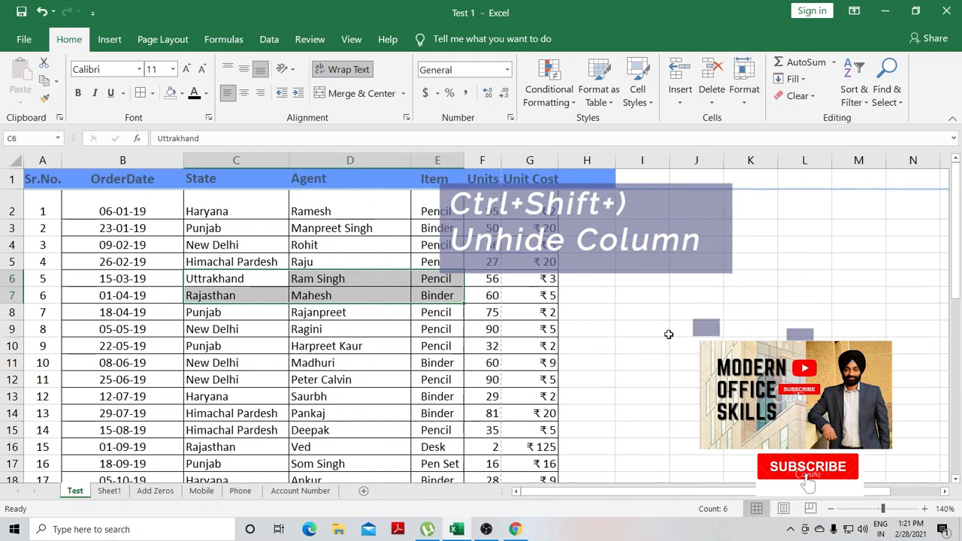
pyautogui.click(343, 157)
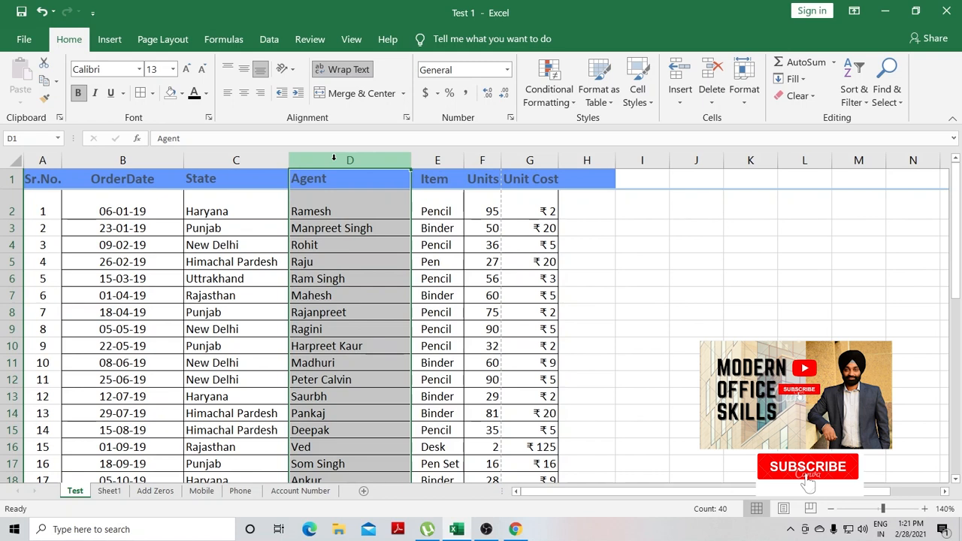
pyautogui.click(642, 346)
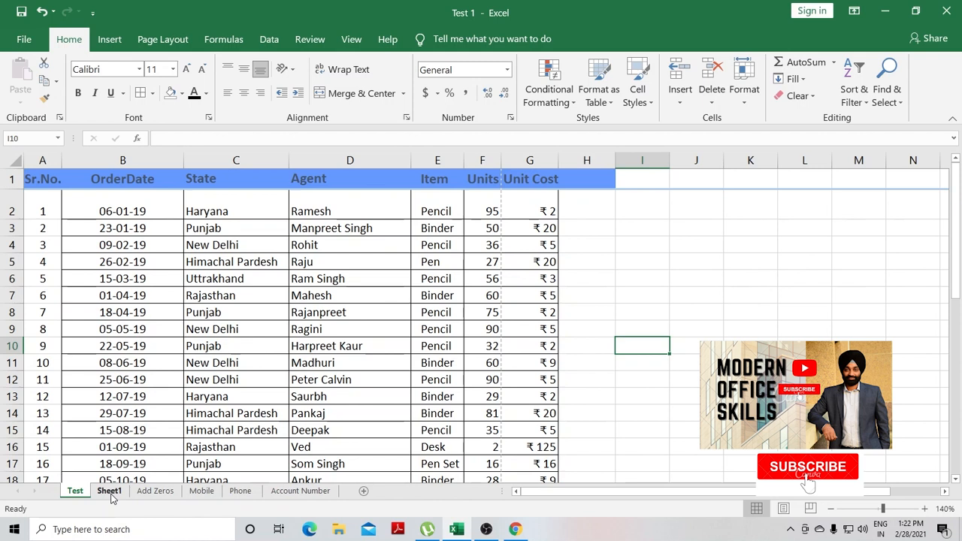
# - Rename Sheet1 with a person's first name
pyautogui.rightClick(110, 492)
pyautogui.moveTo(163, 429)
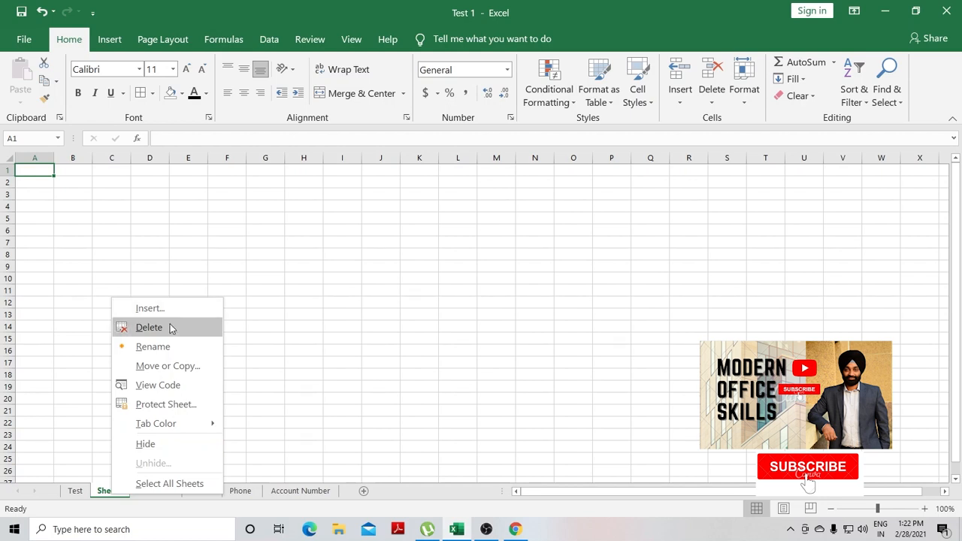
pyautogui.click(170, 348)
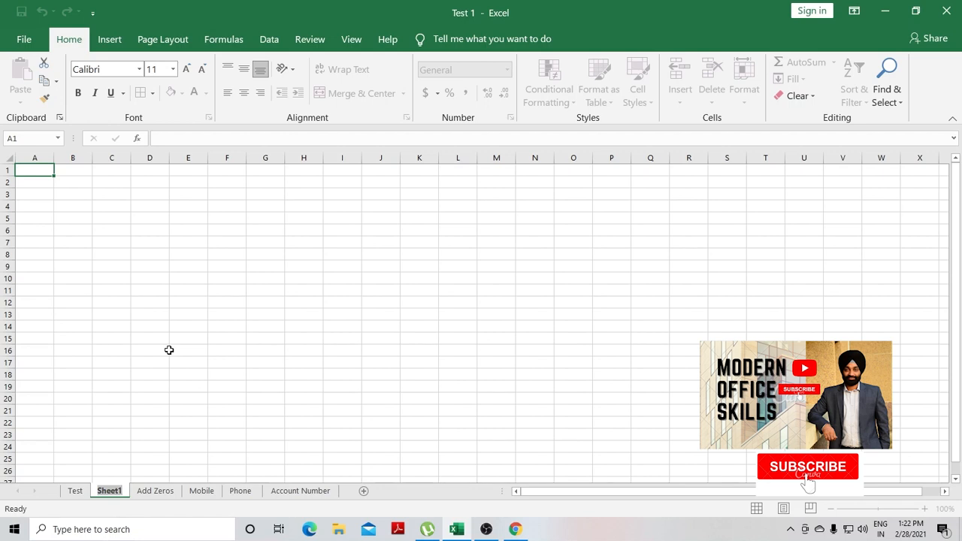
pyautogui.write('Raman')
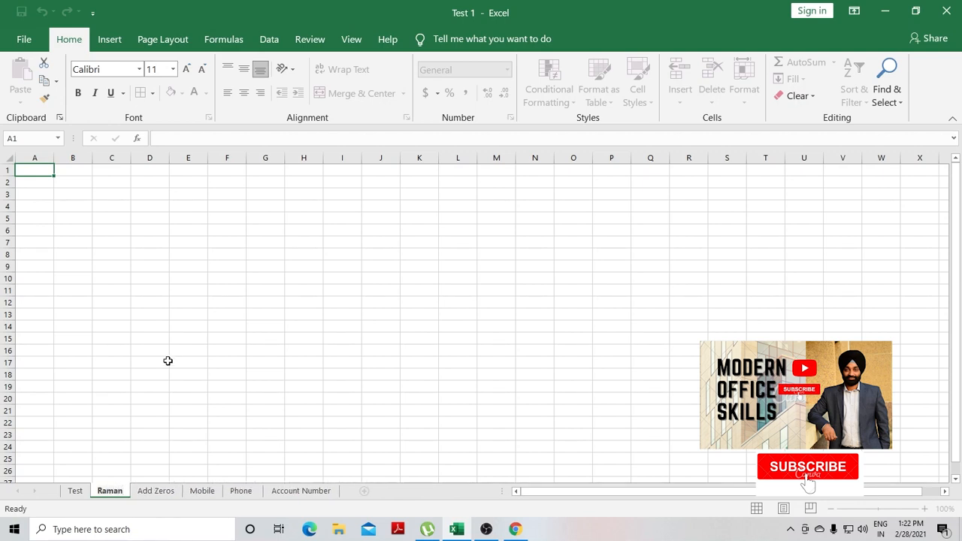
pyautogui.click(150, 495)
pyautogui.click(120, 494)
# - Open the Move or Copy settings for the renamed sheet and try several positions, ending with placement before Mobile
pyautogui.rightClick(123, 496)
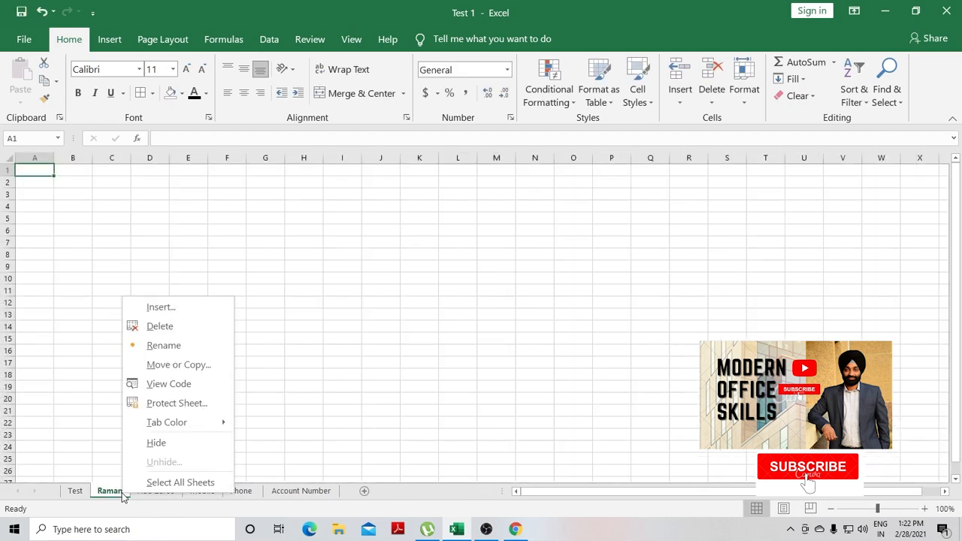
pyautogui.click(178, 365)
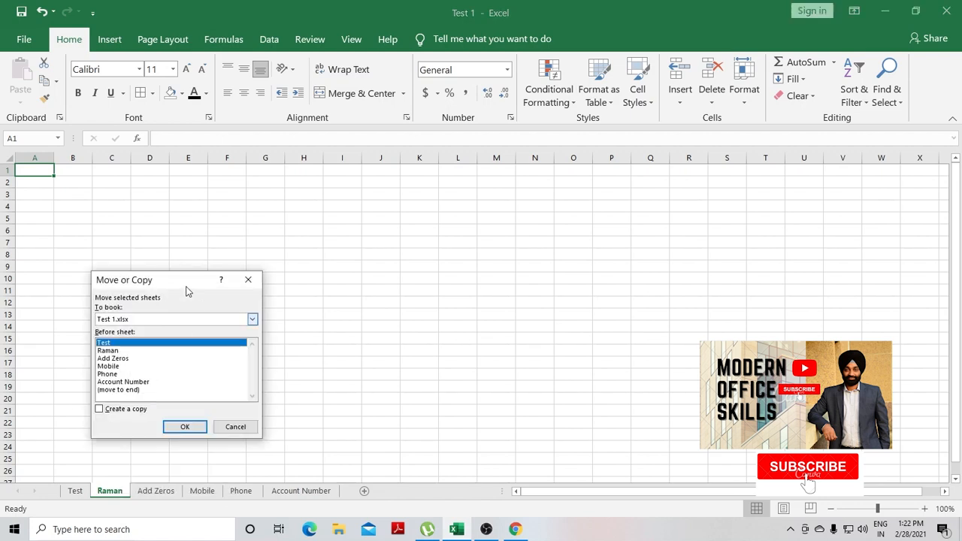
pyautogui.moveTo(174, 279); pyautogui.dragTo(488, 276)
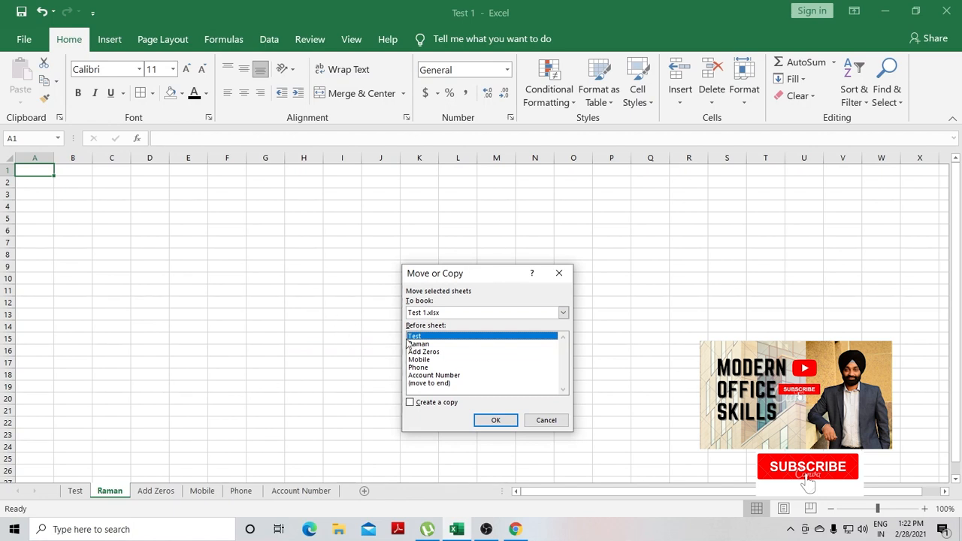
pyautogui.click(435, 345)
pyautogui.click(436, 352)
pyautogui.click(441, 360)
pyautogui.click(444, 376)
pyautogui.click(444, 360)
pyautogui.click(448, 344)
pyautogui.click(449, 352)
pyautogui.click(448, 368)
pyautogui.click(447, 359)
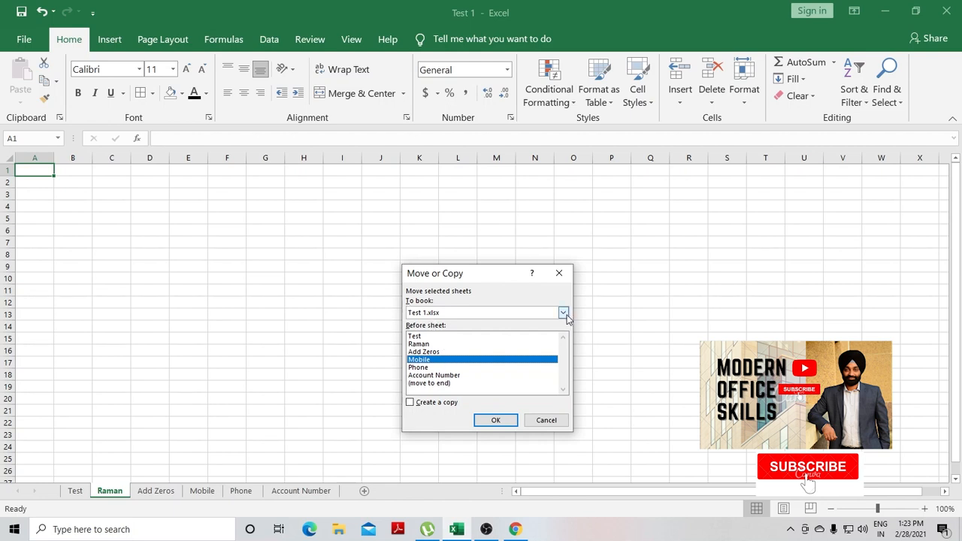
# - Try a new book as the destination and switch back to Test 1.xlsx with placement before Mobile
pyautogui.click(566, 315)
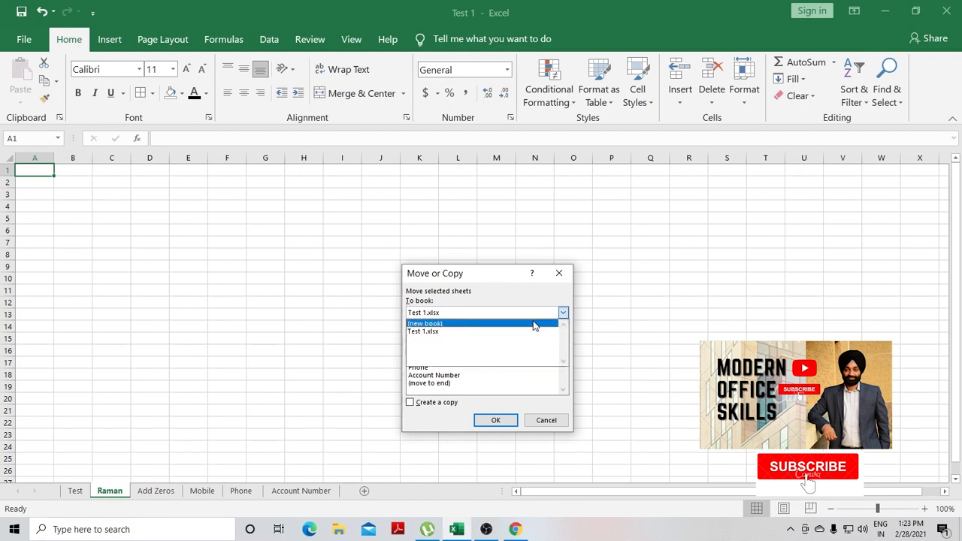
pyautogui.click(535, 325)
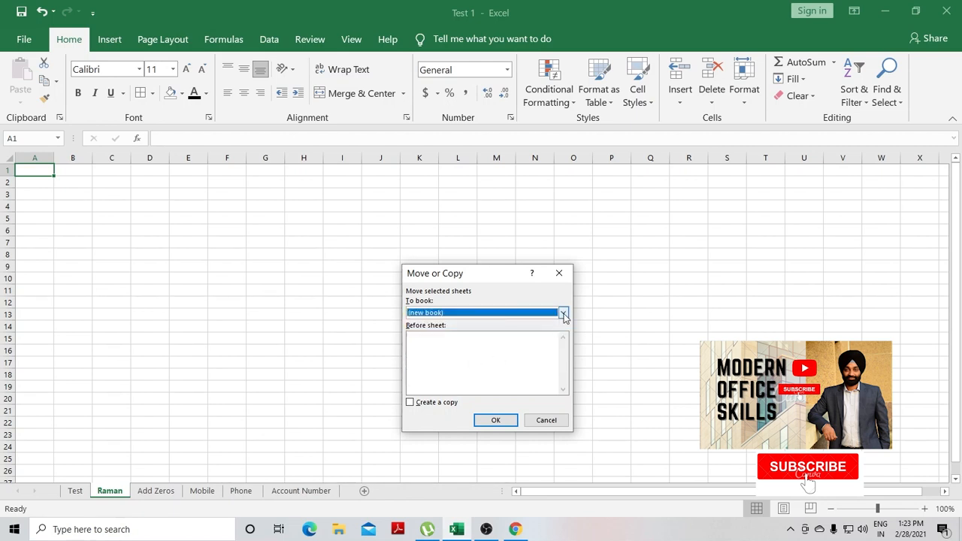
pyautogui.click(564, 313)
pyautogui.click(509, 332)
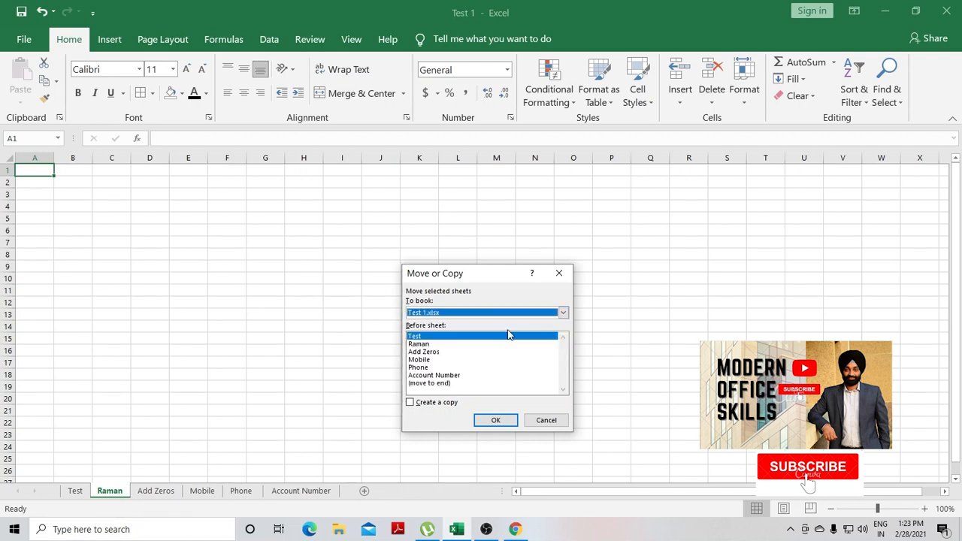
pyautogui.click(433, 361)
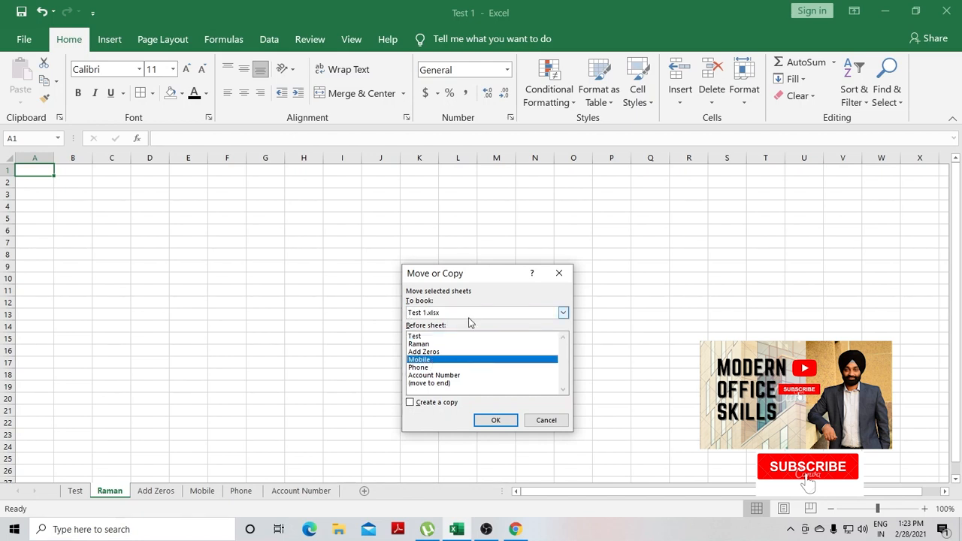
# - Copy the renamed sheet into a new book, and close that new workbook
pyautogui.click(564, 313)
pyautogui.click(547, 322)
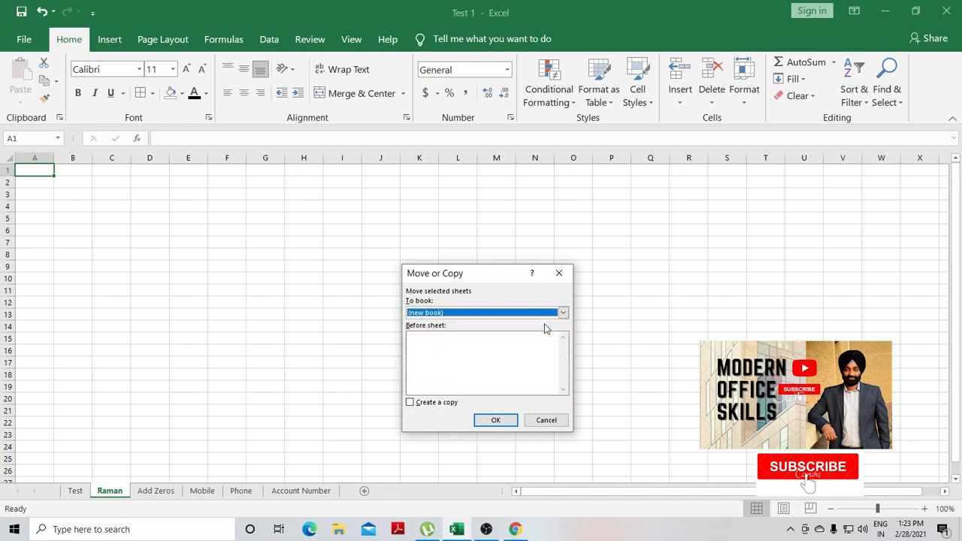
pyautogui.click(443, 405)
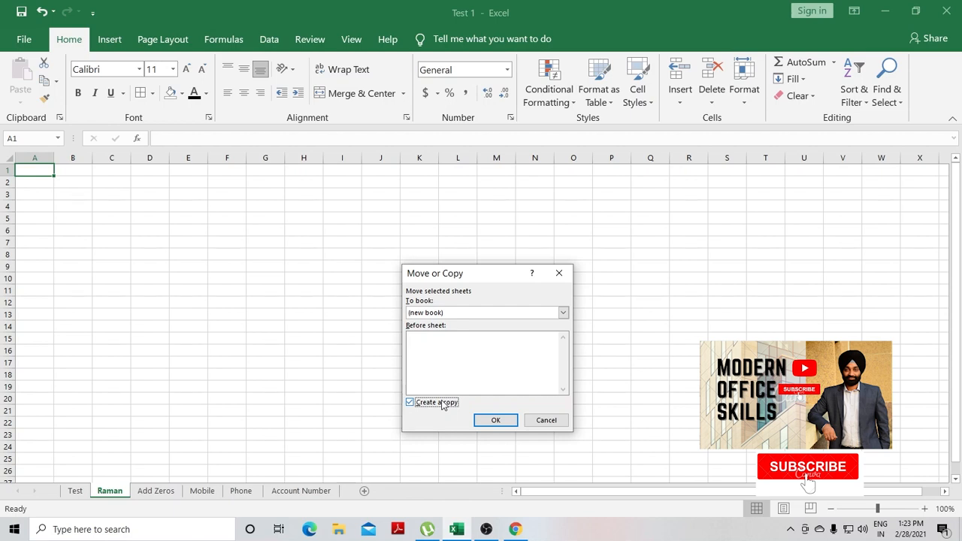
pyautogui.click(503, 421)
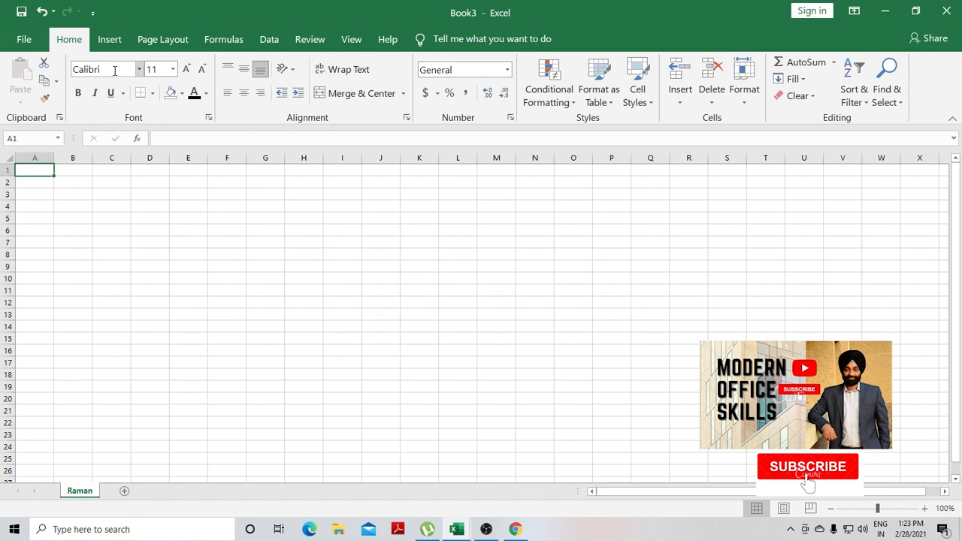
pyautogui.click(949, 11)
pyautogui.click(479, 279)
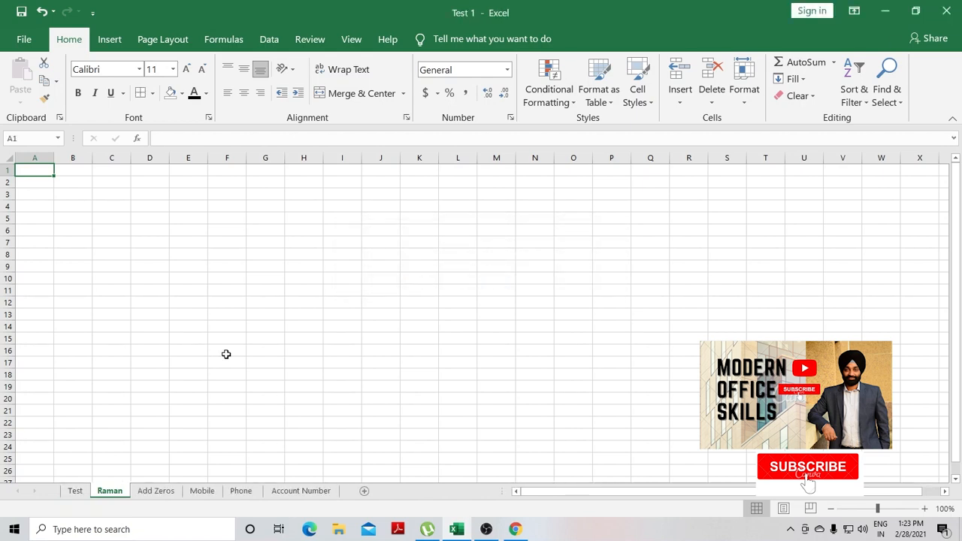
pyautogui.rightClick(120, 494)
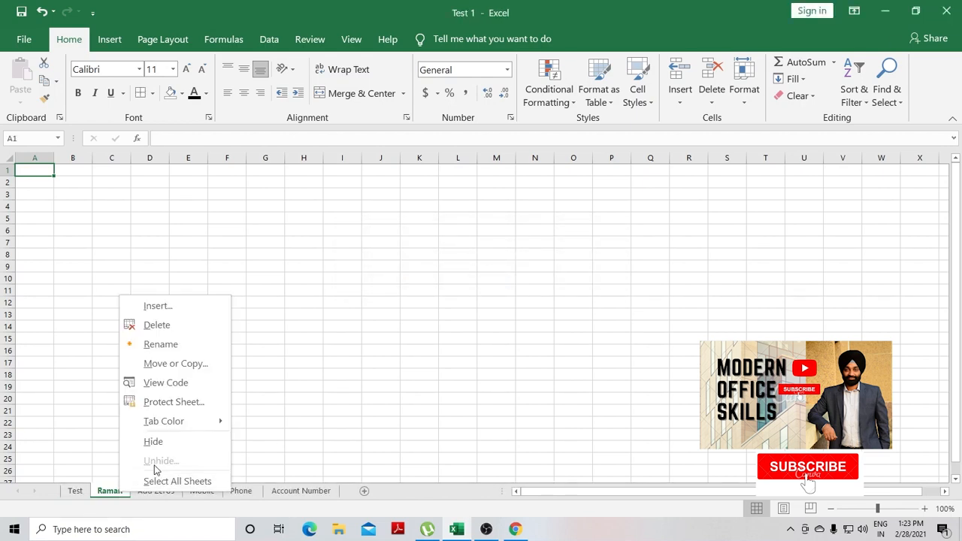
pyautogui.click(175, 363)
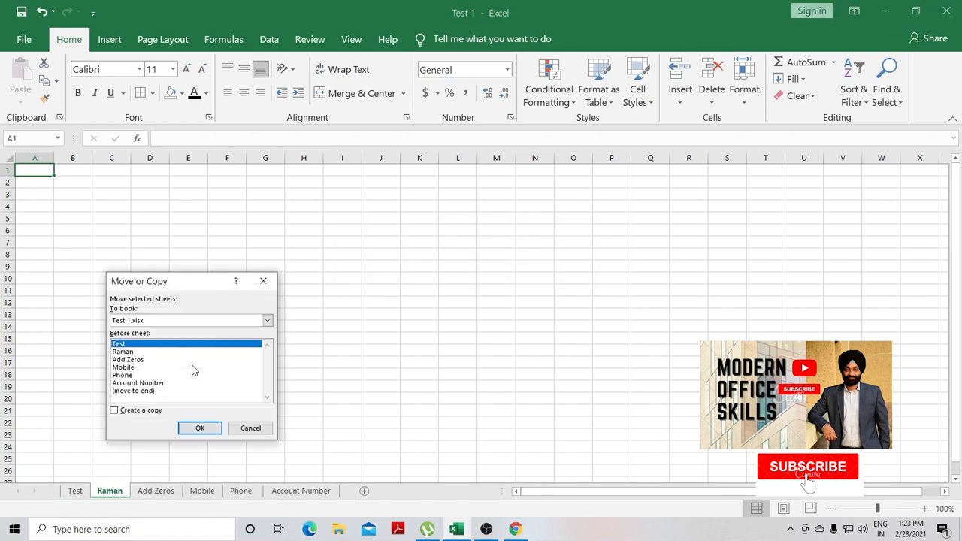
pyautogui.click(127, 354)
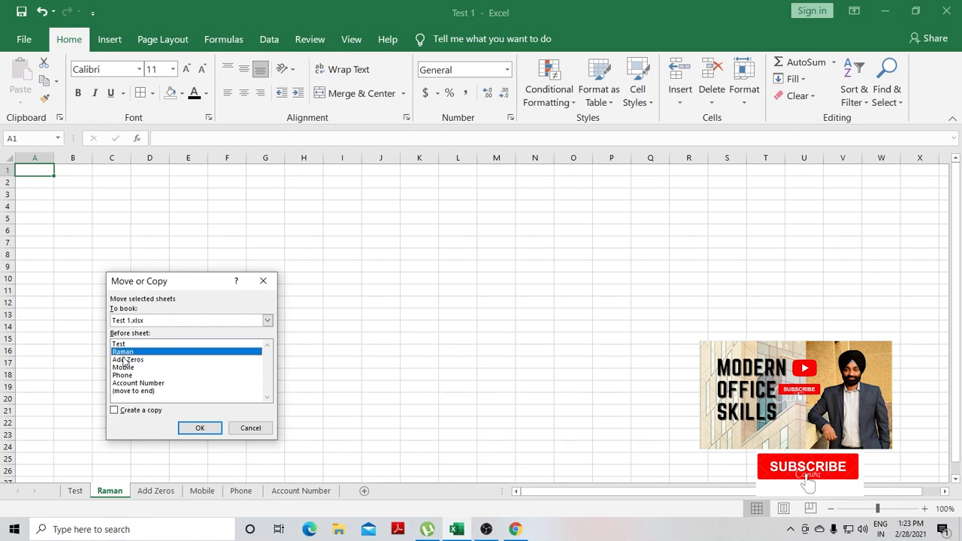
pyautogui.click(124, 414)
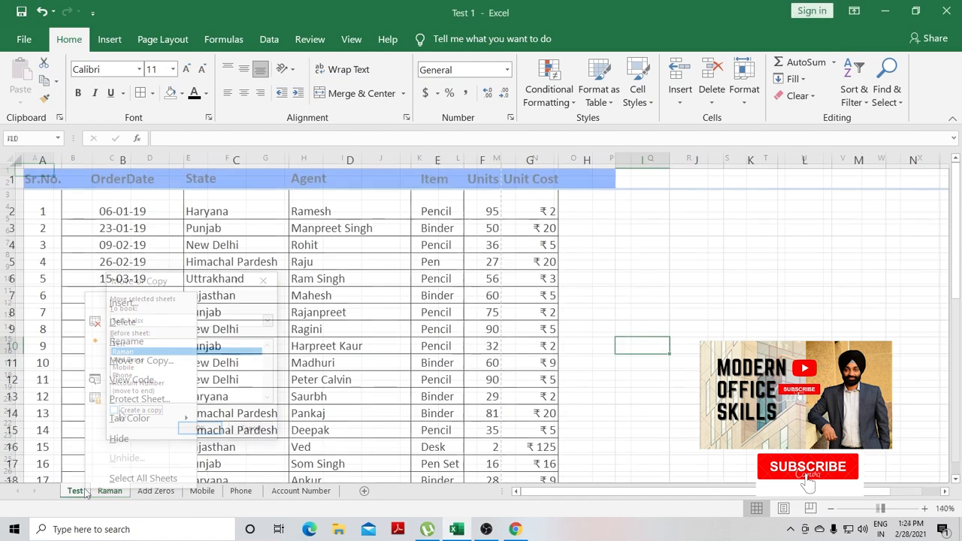
# - Set the Test sheet's tab color to a green from the standard palette under More Colors
pyautogui.moveTo(154, 423)
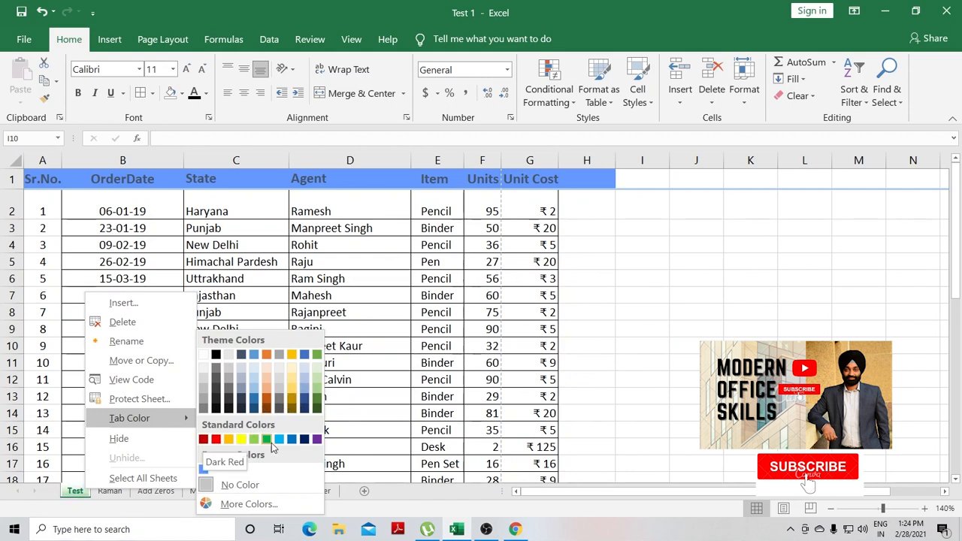
pyautogui.click(271, 504)
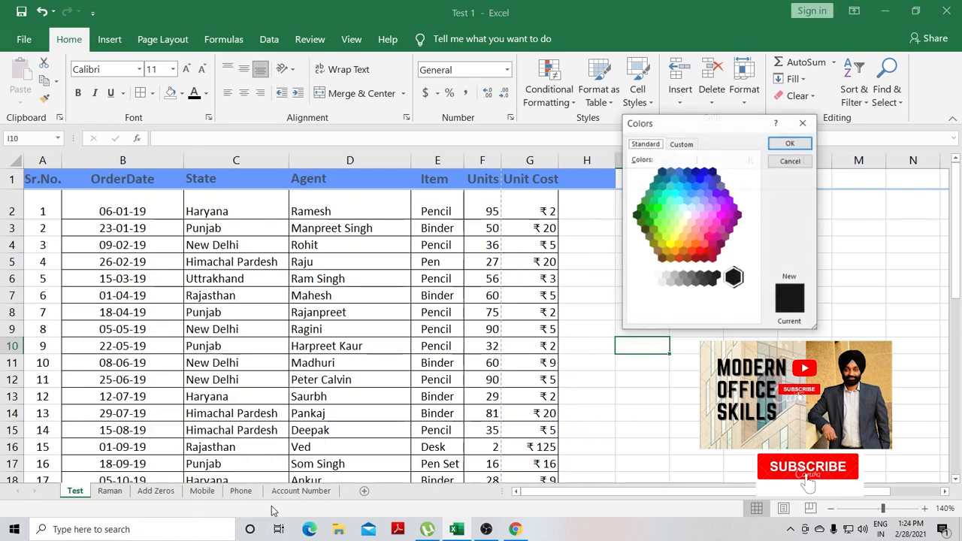
pyautogui.click(695, 187)
pyautogui.click(685, 189)
pyautogui.click(679, 200)
pyautogui.click(658, 194)
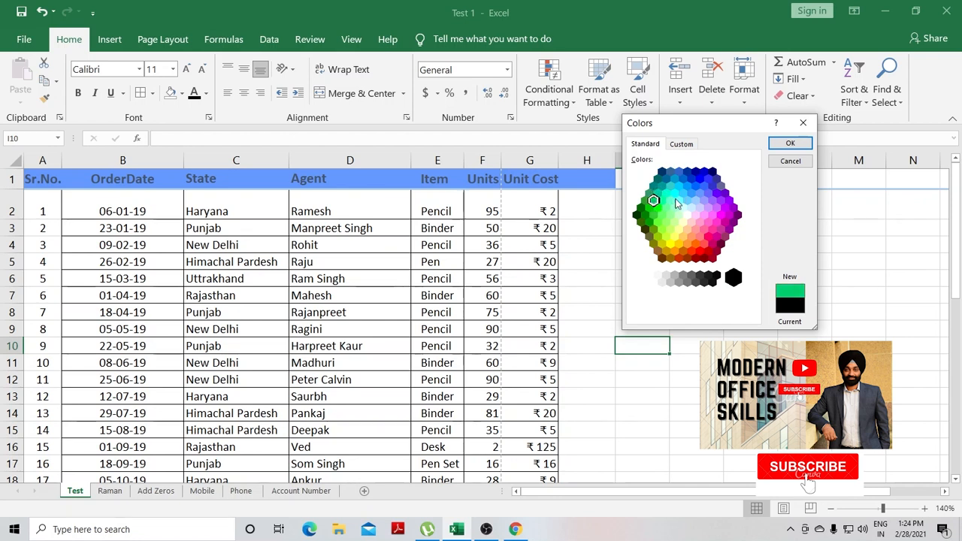
pyautogui.click(802, 143)
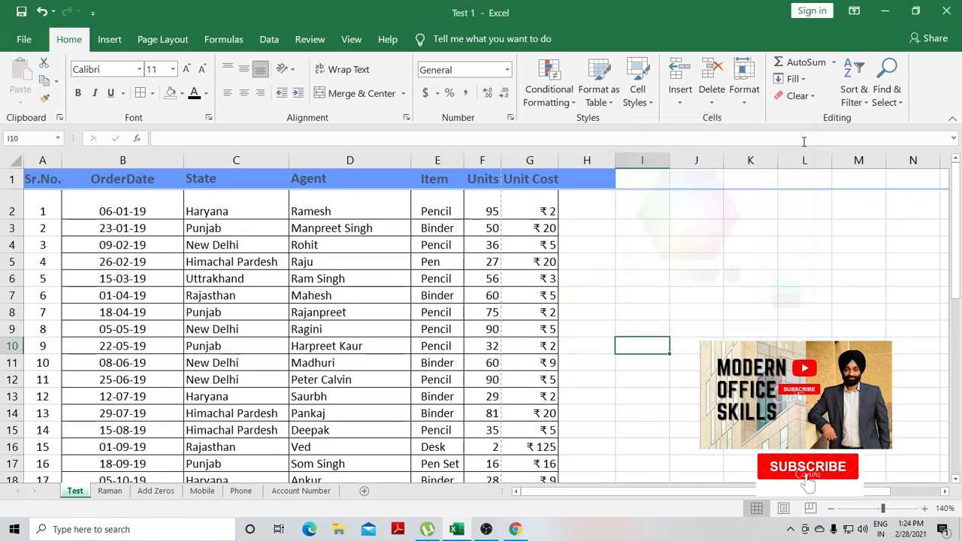
# - Examine the Protect Sheet options for the Test sheet, including the list of actions allowed to all users
pyautogui.rightClick(83, 495)
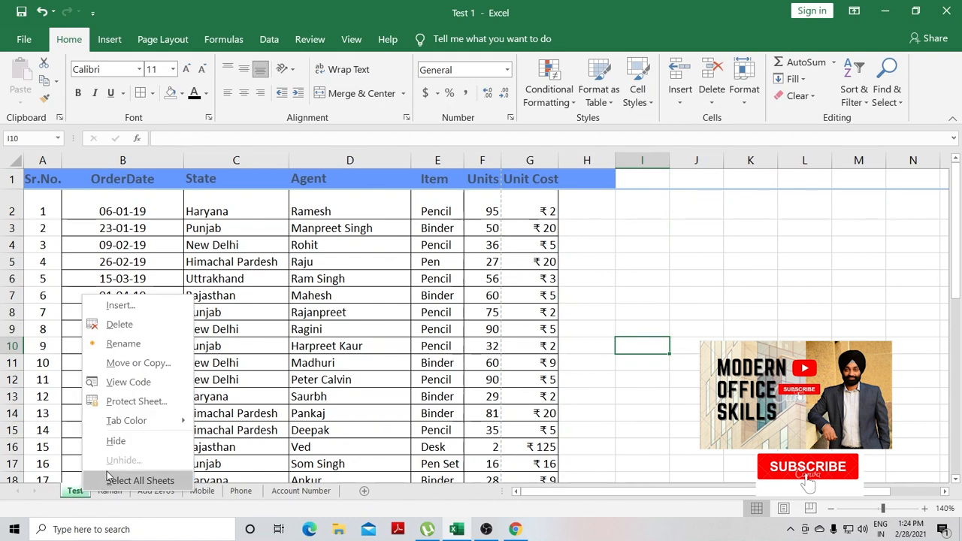
pyautogui.click(144, 408)
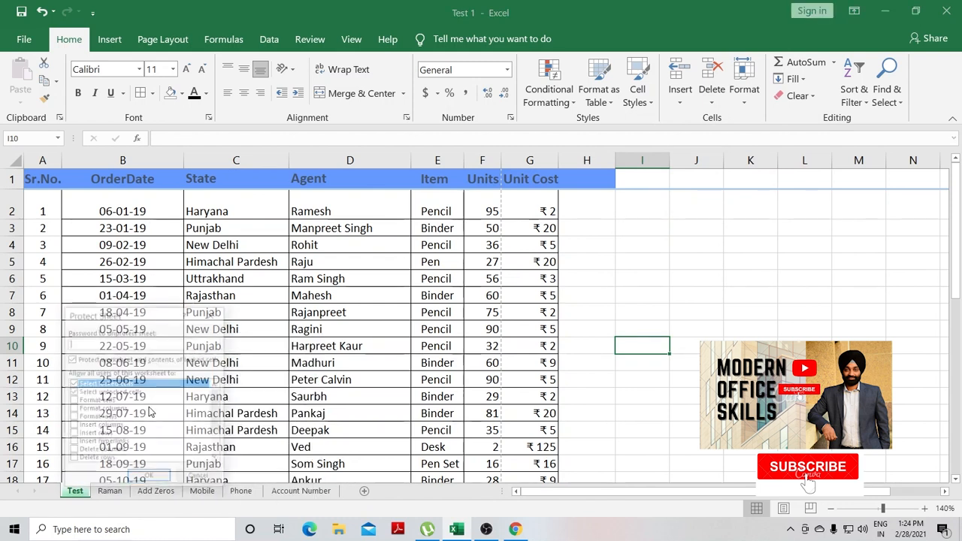
pyautogui.moveTo(150, 310); pyautogui.dragTo(633, 196)
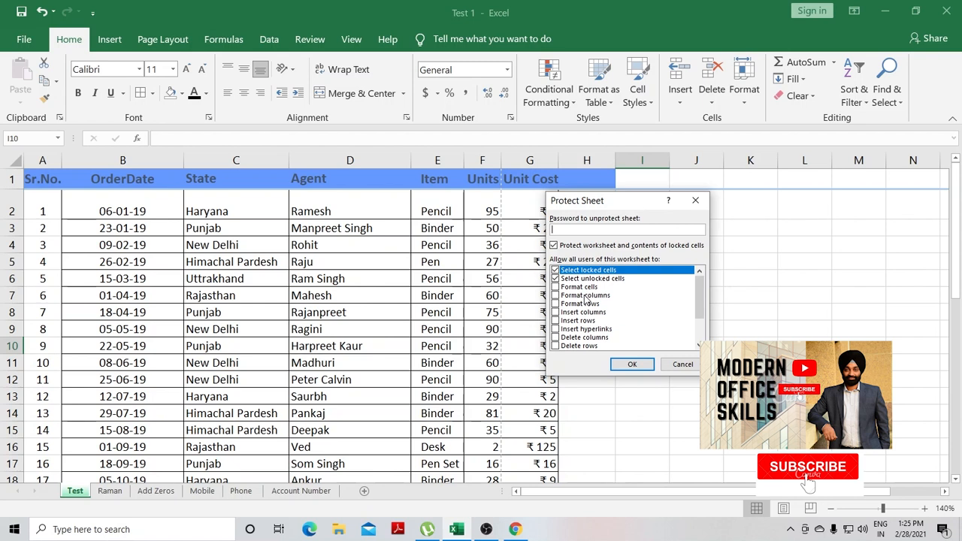
pyautogui.scroll(-2, 586, 301)
pyautogui.scroll(2, 586, 301)
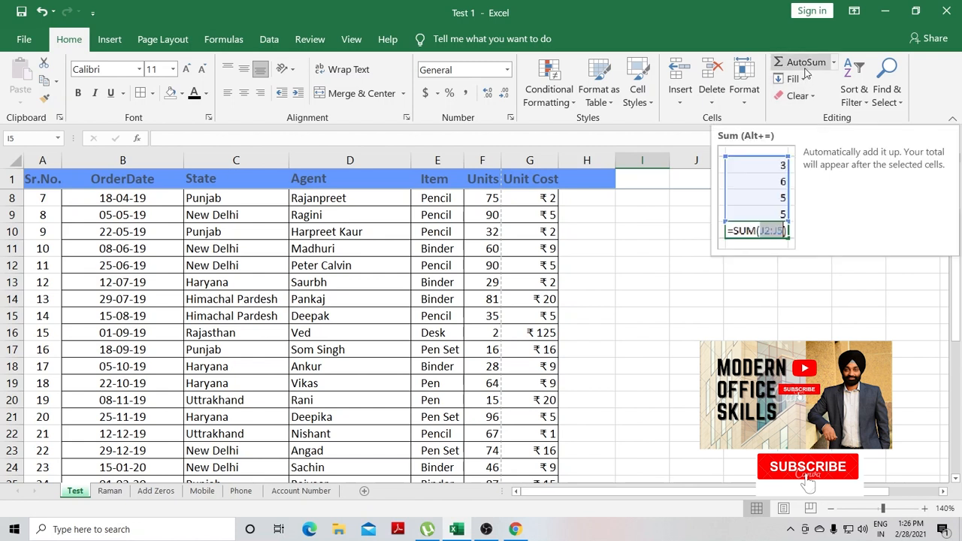
# - Total the Units column in cell F41 with AutoSum and inspect the range used in its formula
pyautogui.scroll(-3, 407, 300)
pyautogui.scroll(-5, 407, 300)
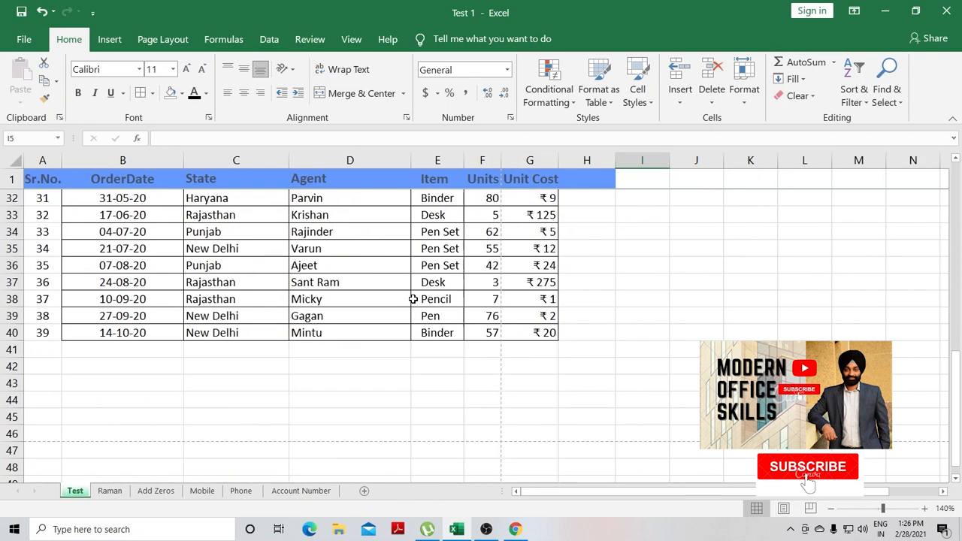
pyautogui.click(489, 350)
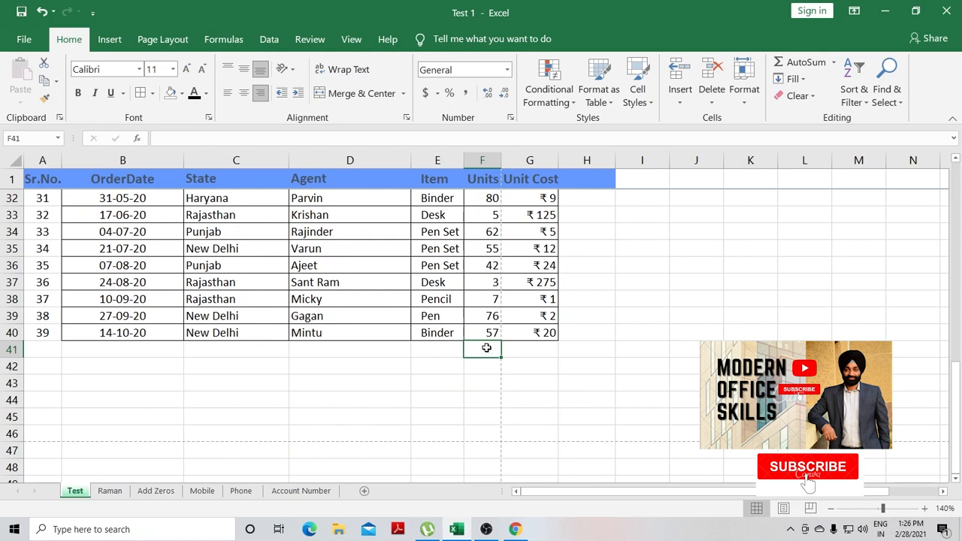
pyautogui.scroll(10, 487, 348)
pyautogui.scroll(-5, 478, 353)
pyautogui.scroll(-5, 478, 359)
pyautogui.doubleClick(805, 63)
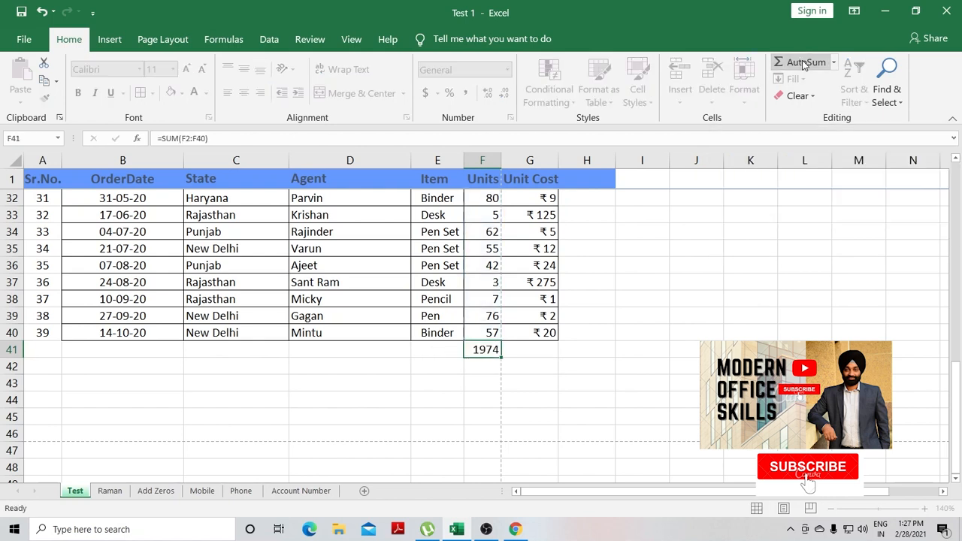
pyautogui.scroll(6, 547, 335)
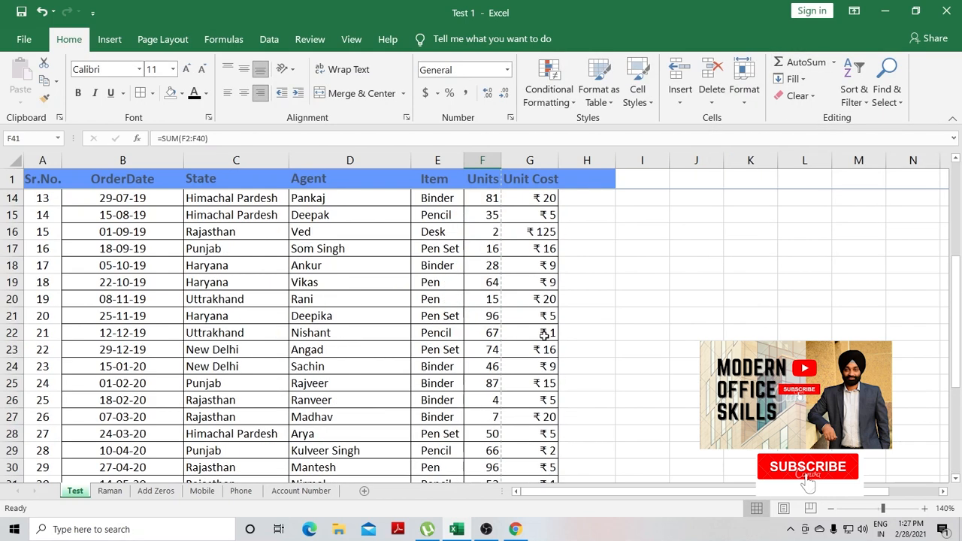
pyautogui.scroll(-4, 548, 334)
pyautogui.click(179, 139)
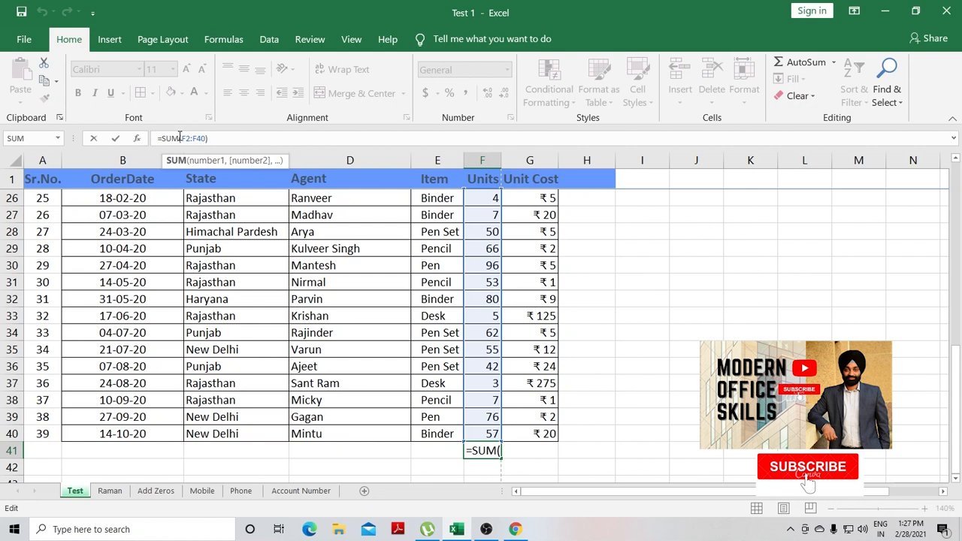
pyautogui.press('Escape')
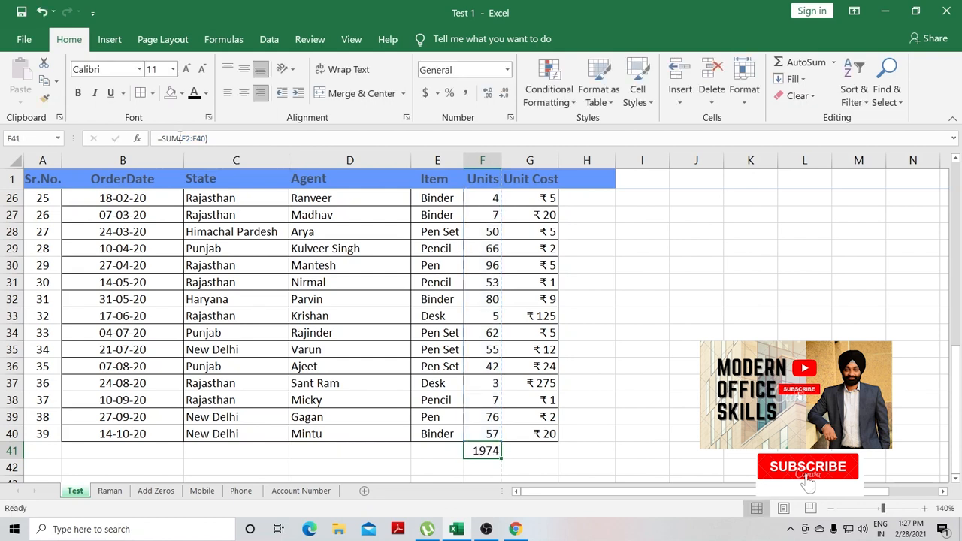
# - Total the Unit Cost column in cell G41 with AutoSum and compare it with the Units total
pyautogui.click(531, 452)
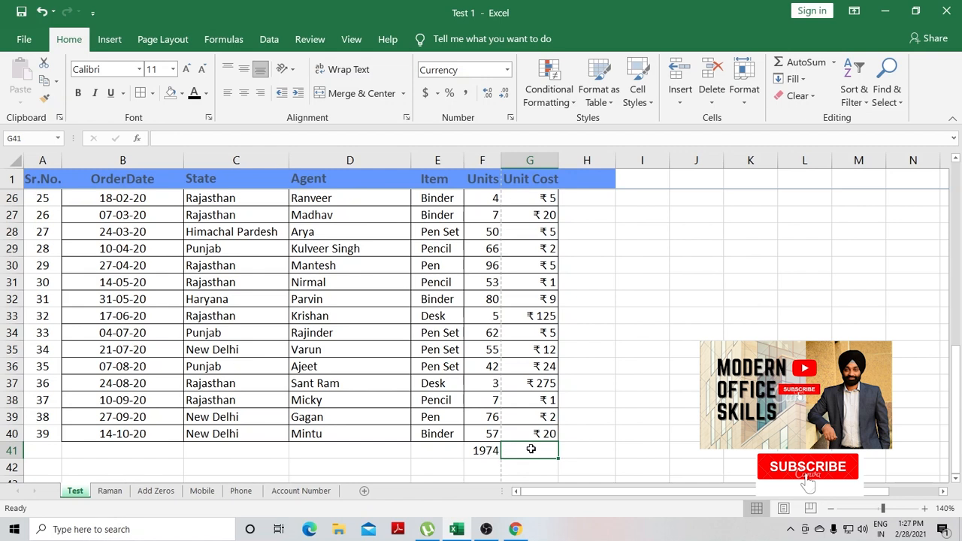
pyautogui.doubleClick(801, 62)
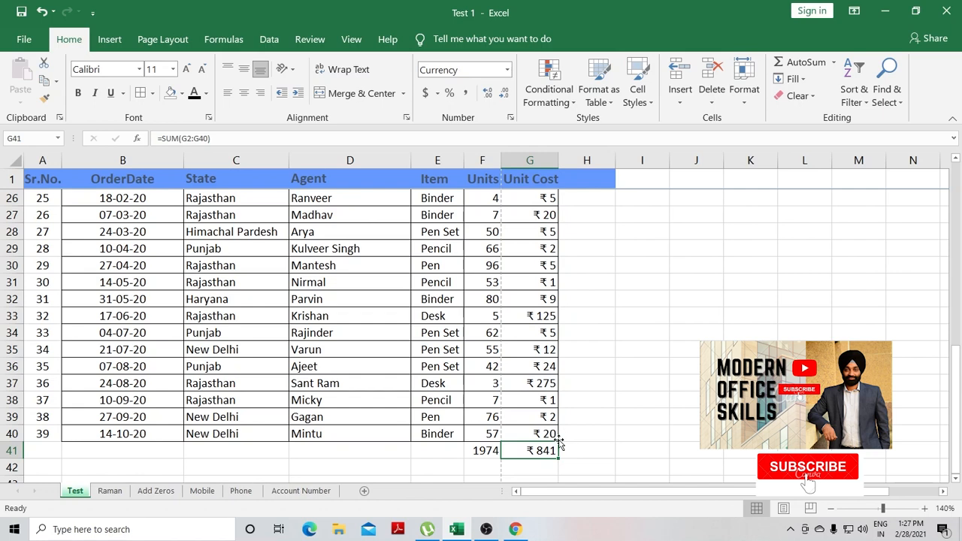
pyautogui.scroll(8, 531, 447)
pyautogui.scroll(-6, 534, 459)
pyautogui.scroll(-3, 538, 462)
pyautogui.click(481, 400)
pyautogui.click(540, 417)
pyautogui.click(484, 399)
pyautogui.click(536, 404)
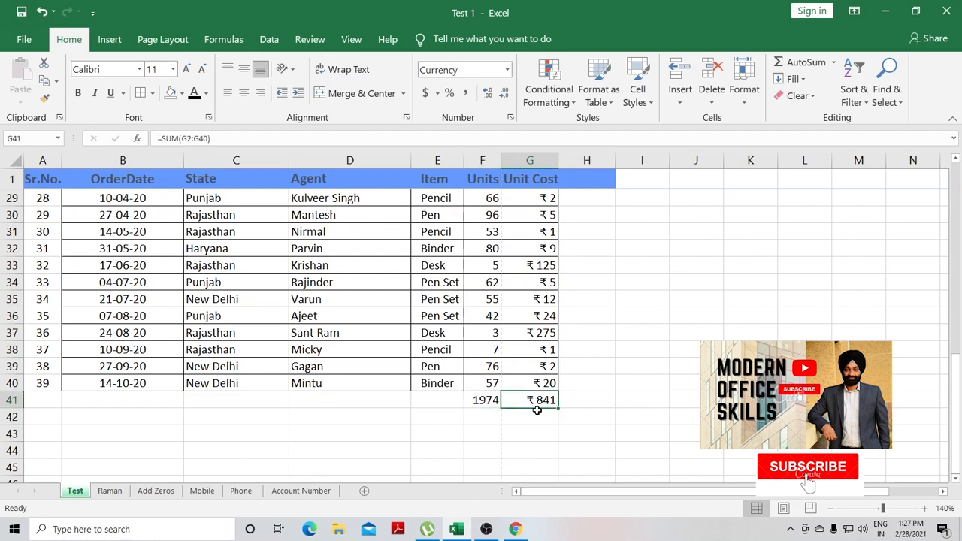
# - Clear both column totals from cells F41 and G41
pyautogui.press('Left')
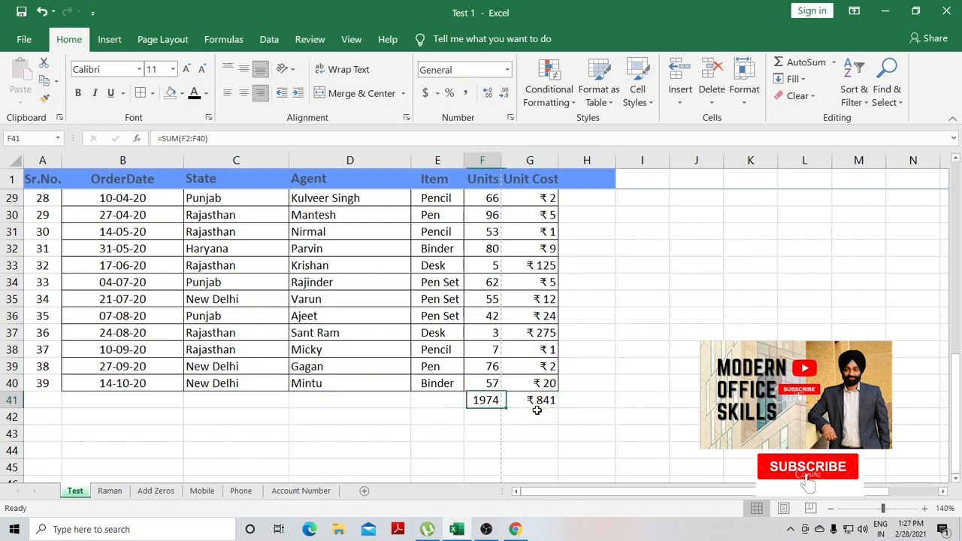
pyautogui.hotkey('shift', 'Right')
pyautogui.press('Delete')
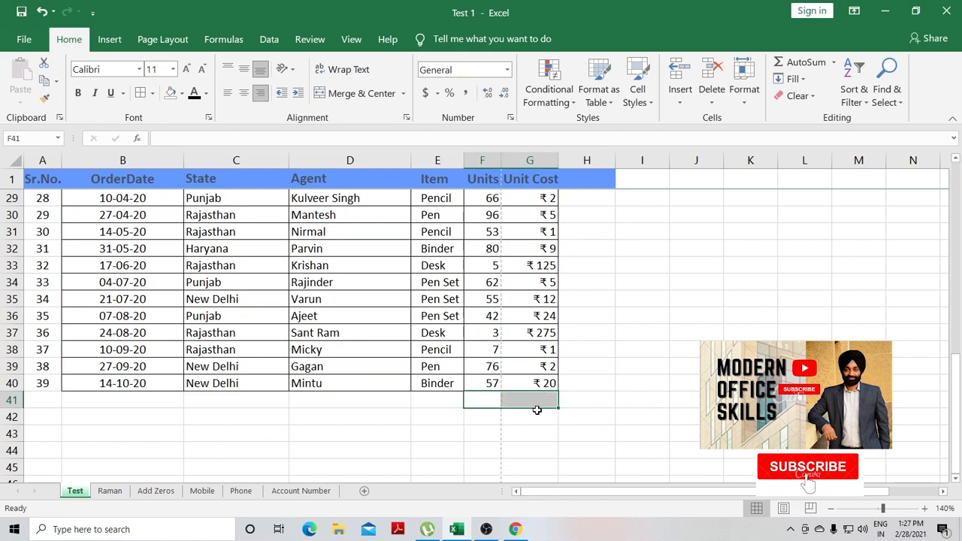
pyautogui.click(834, 62)
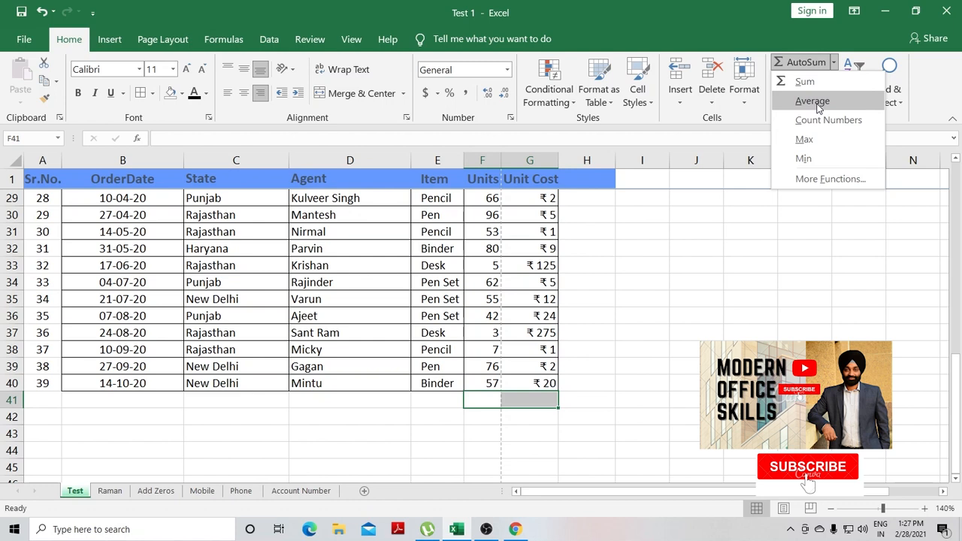
pyautogui.click(486, 406)
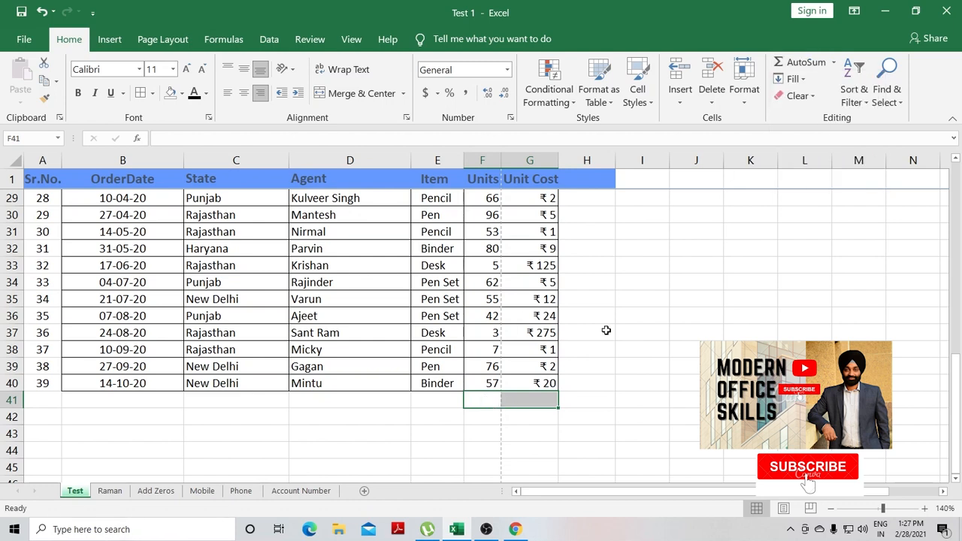
pyautogui.scroll(8, 606, 330)
pyautogui.scroll(-6, 533, 400)
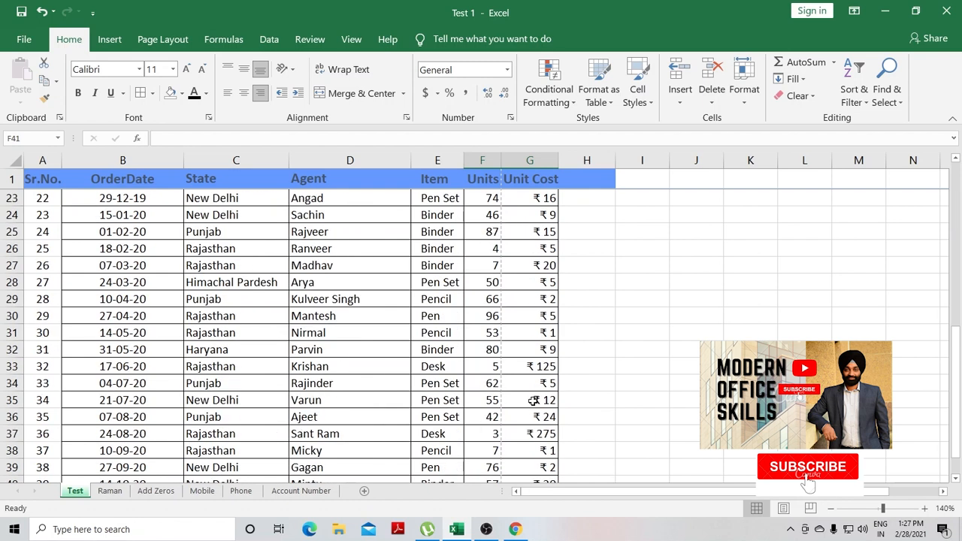
pyautogui.scroll(-4, 533, 400)
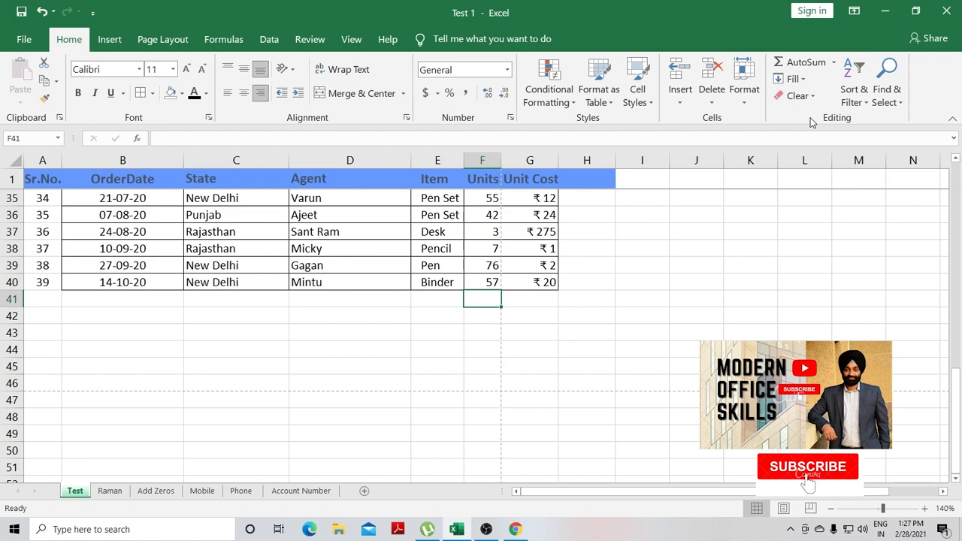
pyautogui.click(815, 64)
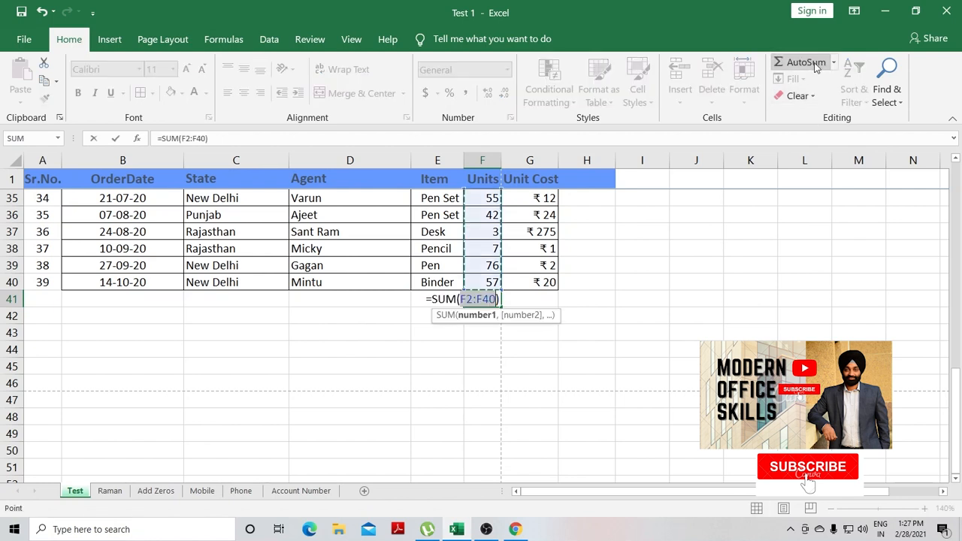
pyautogui.press('Escape')
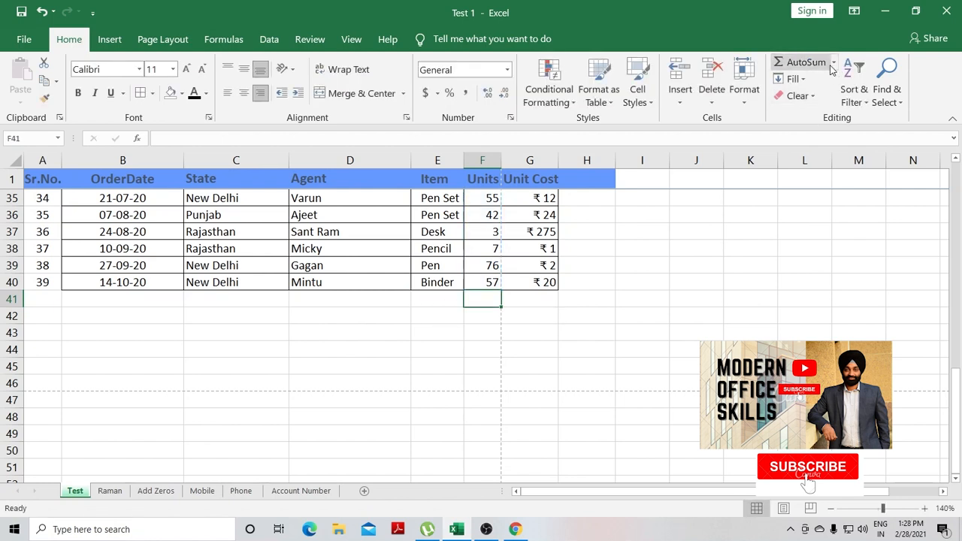
# - Calculate the average of the Units values F2:F40 in cell F41 and review it against the column
pyautogui.click(833, 62)
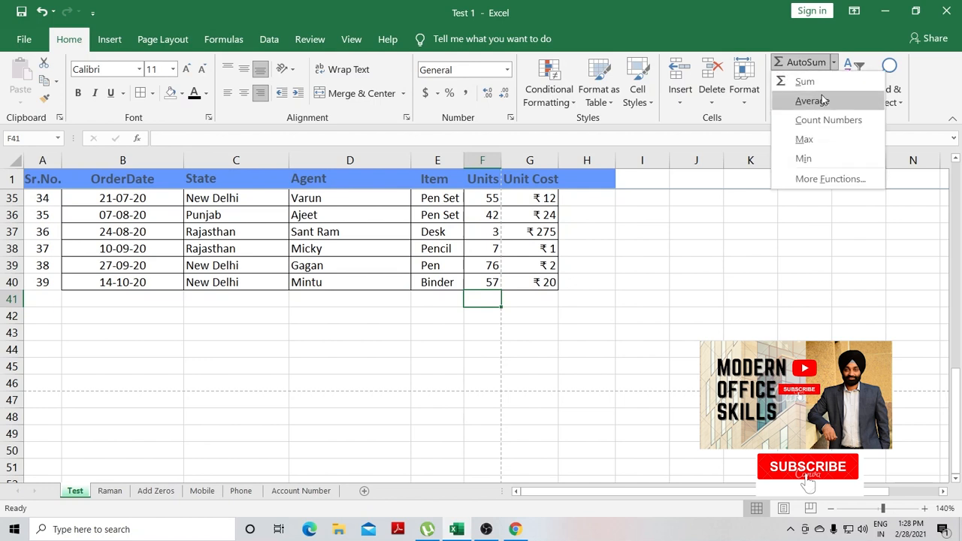
pyautogui.click(822, 99)
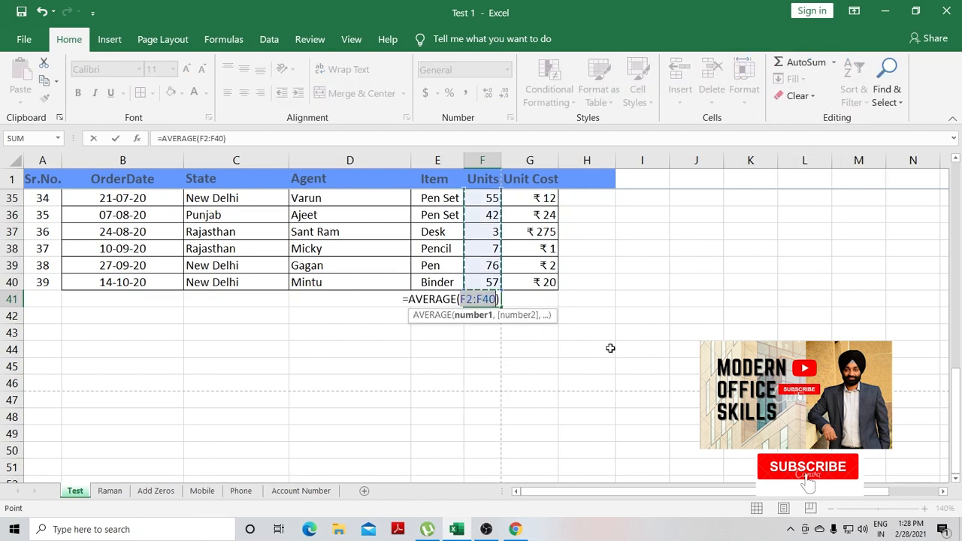
pyautogui.press('Return')
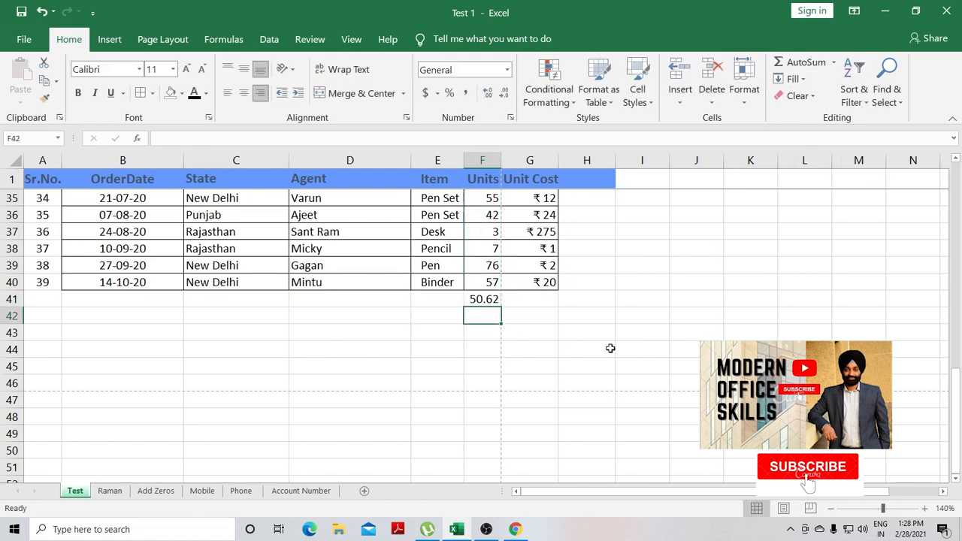
pyautogui.scroll(10, 631, 348)
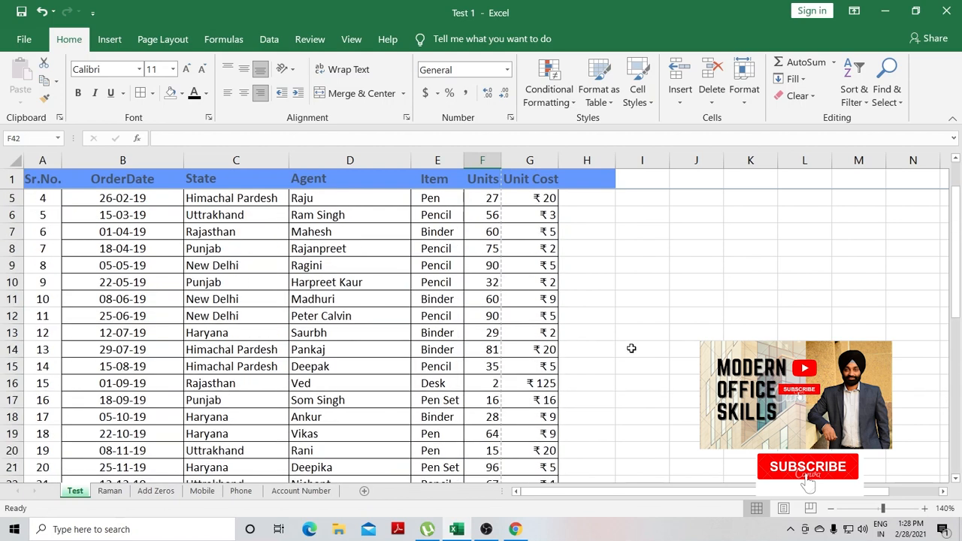
pyautogui.scroll(-9, 632, 349)
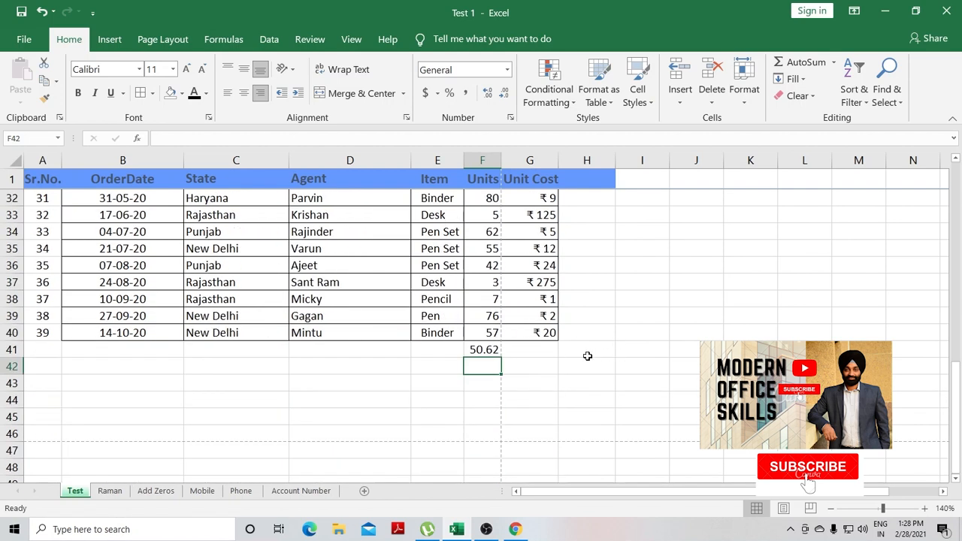
pyautogui.click(482, 349)
pyautogui.scroll(6, 522, 372)
pyautogui.scroll(-6, 523, 372)
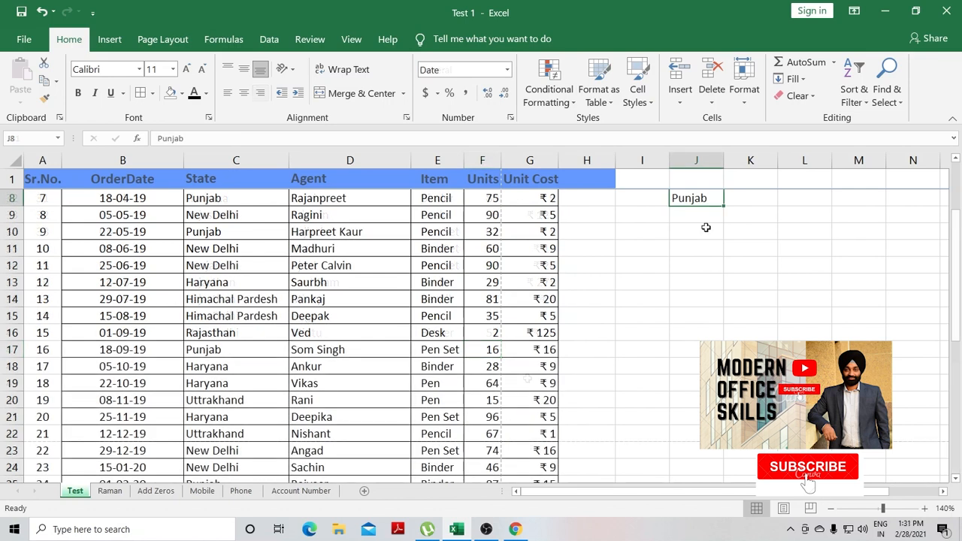
# - Fill the text Punjab down from cell J8 through J19
pyautogui.click(803, 83)
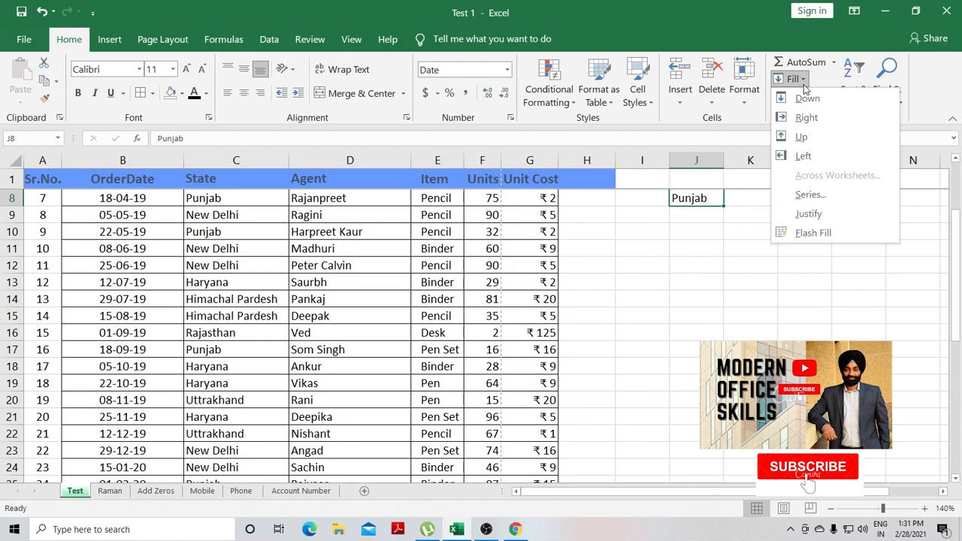
pyautogui.click(703, 241)
pyautogui.click(694, 214)
pyautogui.click(697, 198)
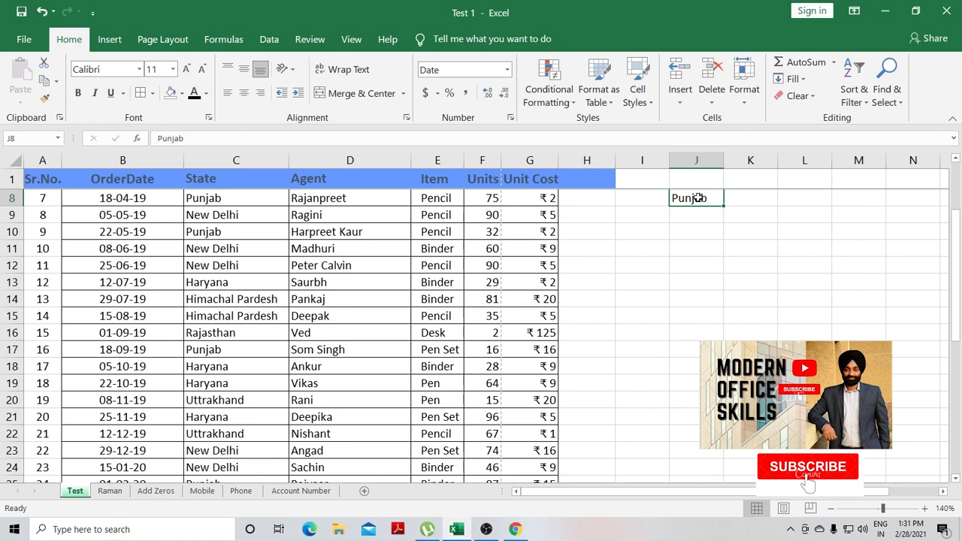
pyautogui.moveTo(698, 198); pyautogui.dragTo(697, 383)
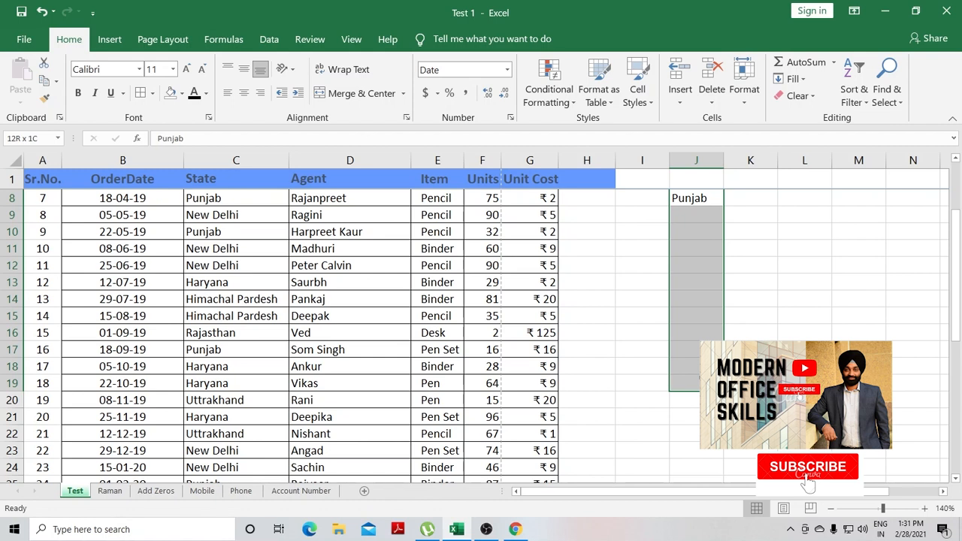
pyautogui.click(803, 81)
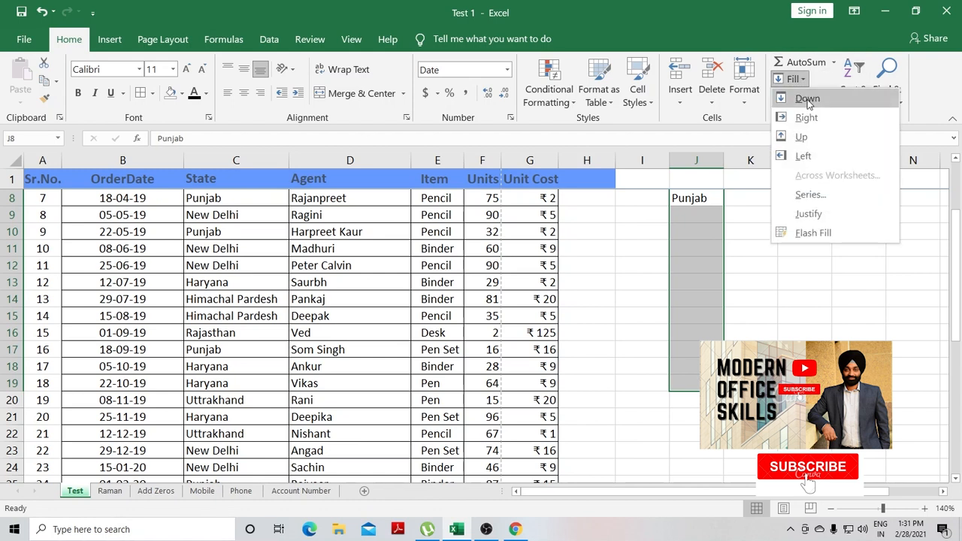
pyautogui.click(807, 95)
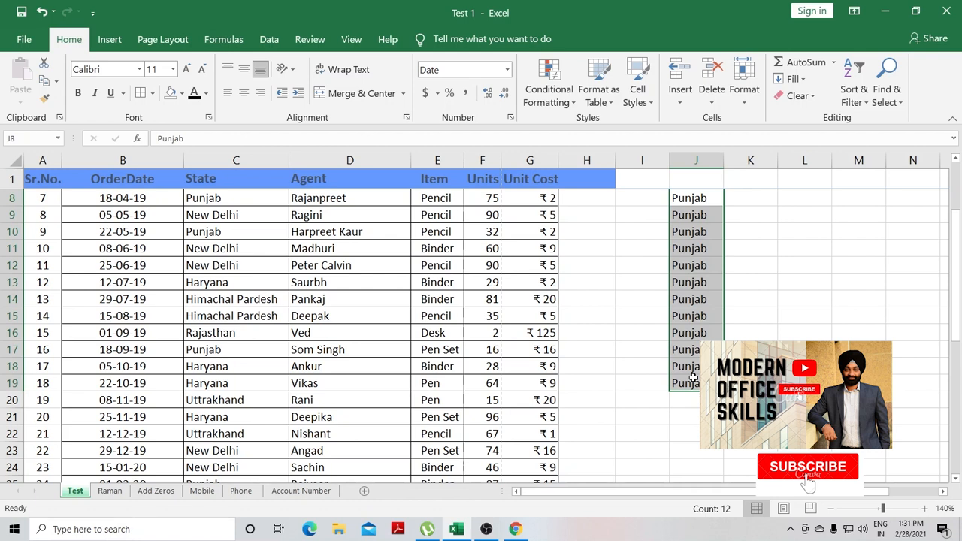
pyautogui.hotkey('ctrl', 'q')
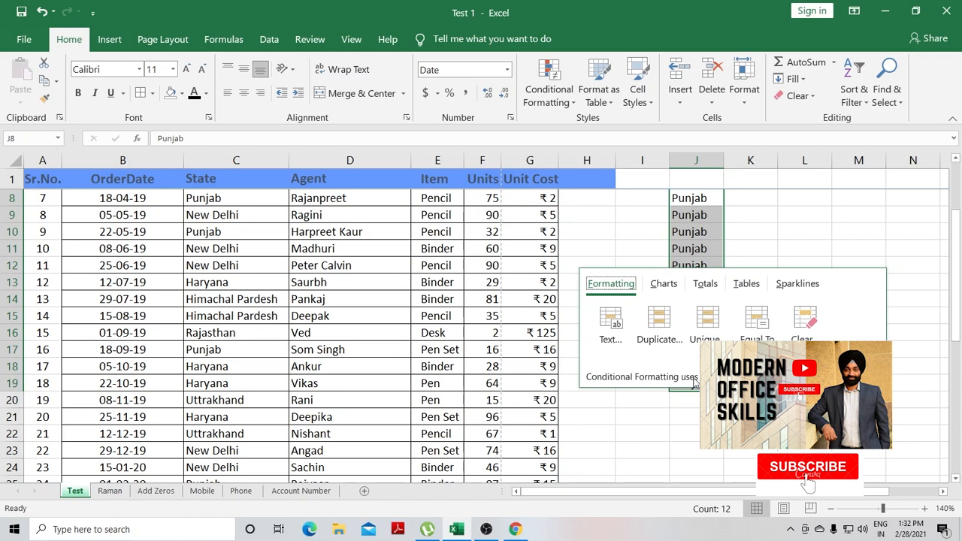
pyautogui.click(789, 217)
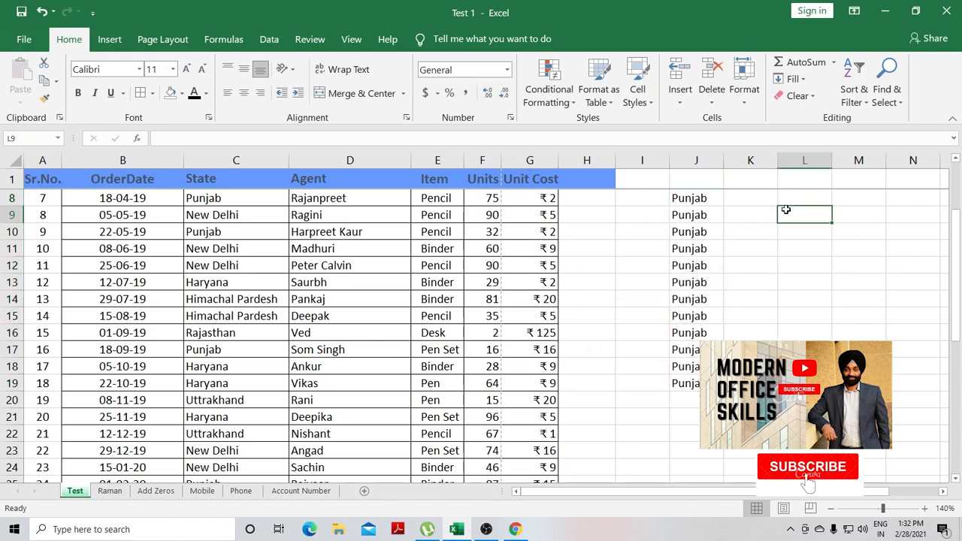
# - Fill the Punjab entries from J8:J19 right into K8:K19, and clear the contents of J8:K19
pyautogui.click(702, 198)
pyautogui.moveTo(746, 197); pyautogui.dragTo(751, 366)
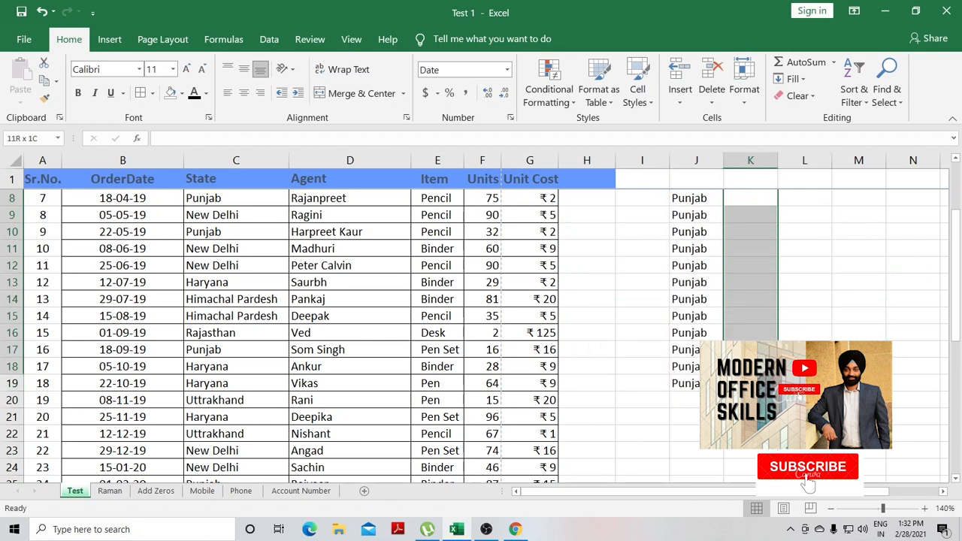
pyautogui.hotkey('ctrl', 'd')
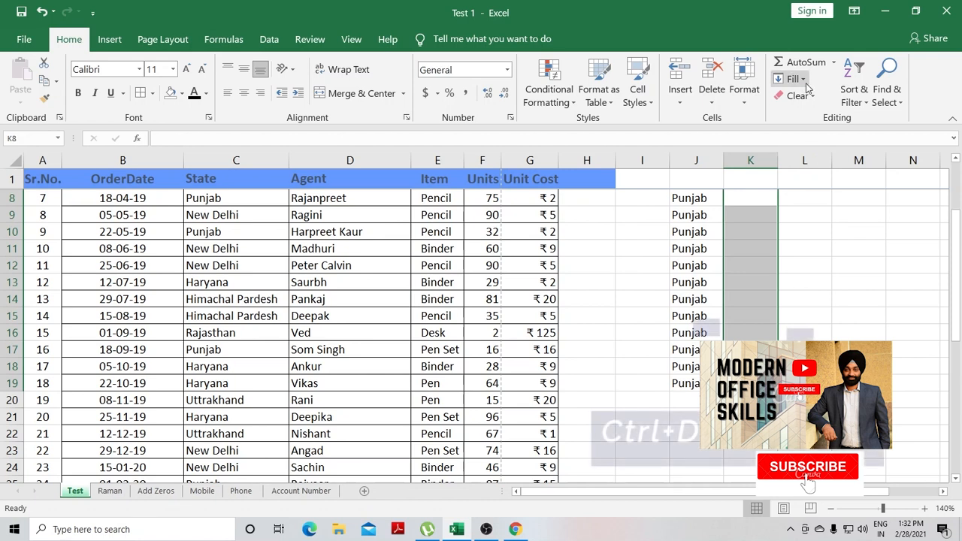
pyautogui.click(807, 84)
pyautogui.click(809, 118)
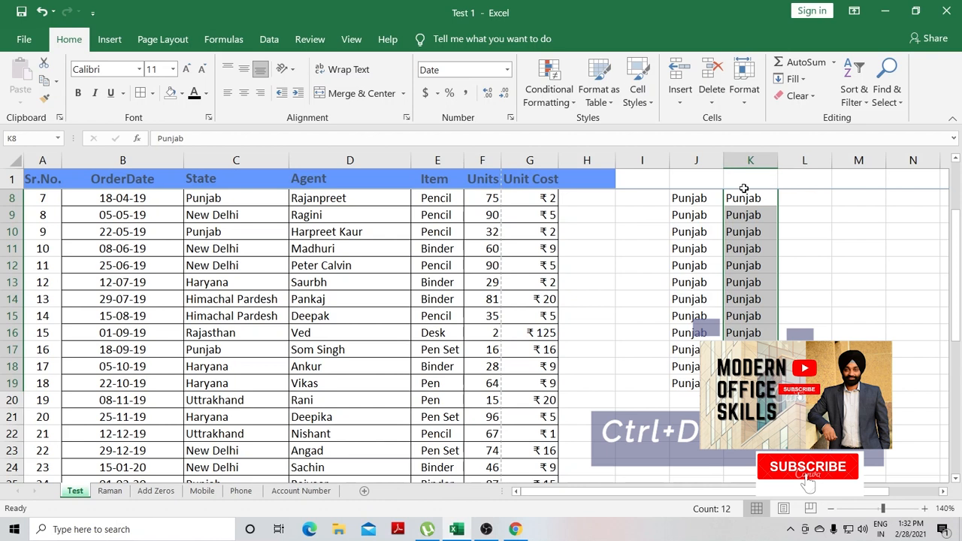
pyautogui.moveTo(707, 199); pyautogui.dragTo(748, 384)
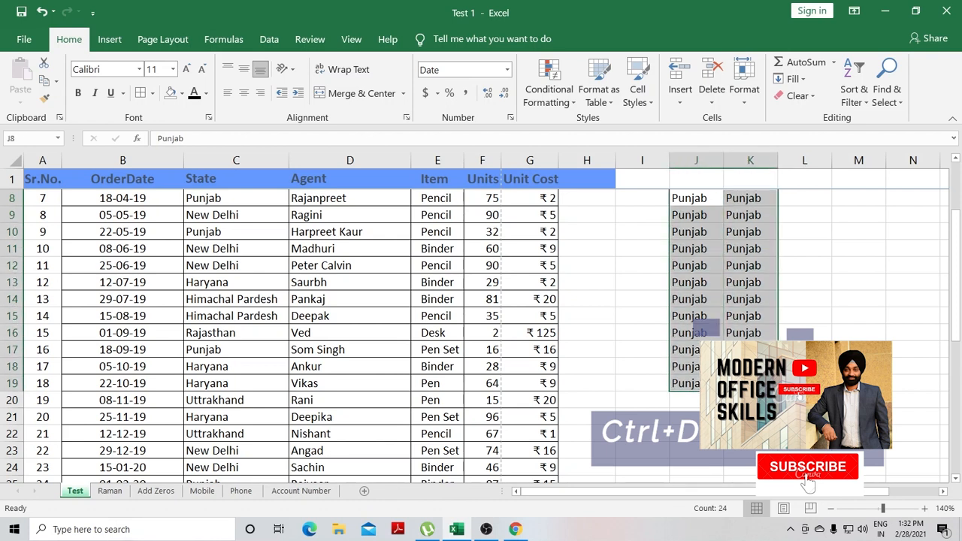
pyautogui.press('Delete')
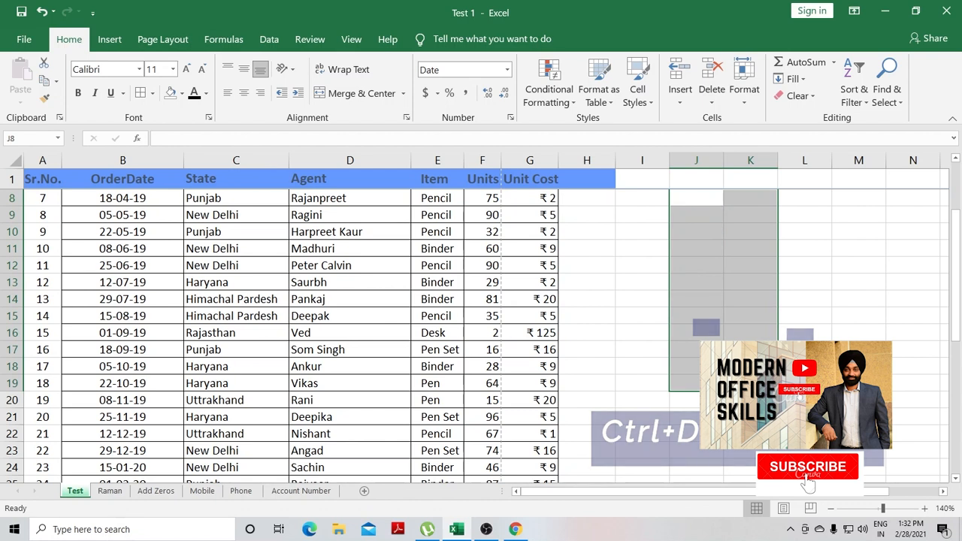
# - Enter the date 02-04-2020 in cell J8
pyautogui.click(680, 202)
pyautogui.write('02-04-2020')
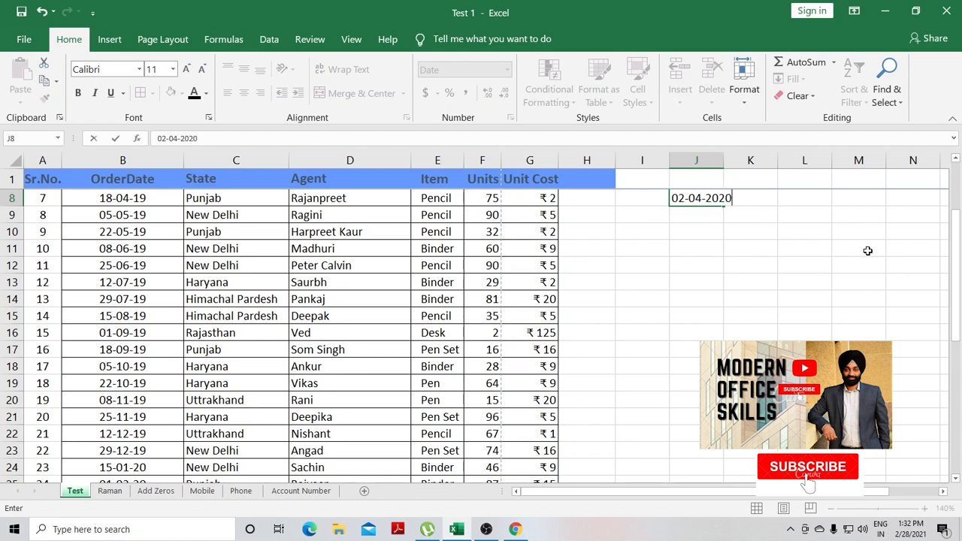
pyautogui.press('Return')
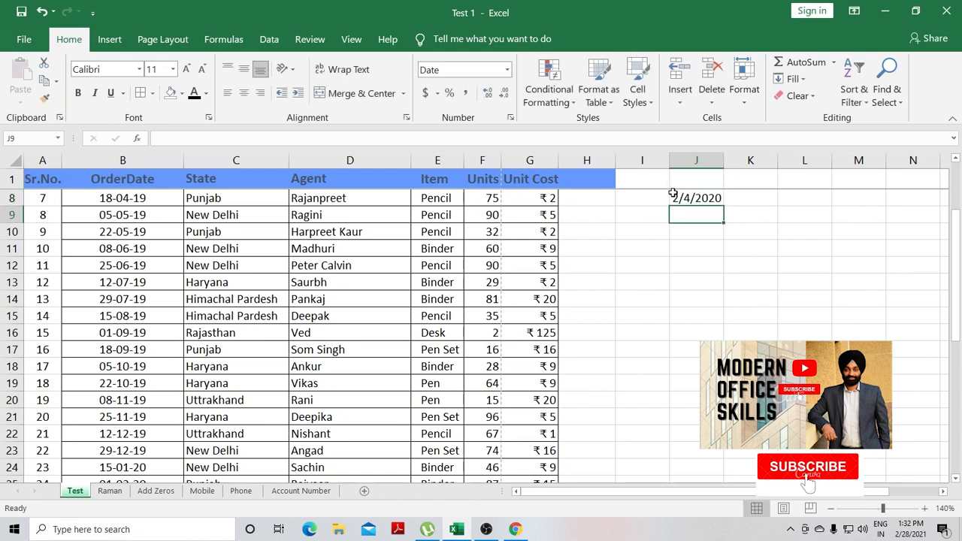
# - Fill J8:J19 with a date series in columns by day with step value 1, and fit column J's width to the dates
pyautogui.moveTo(688, 195); pyautogui.dragTo(691, 389)
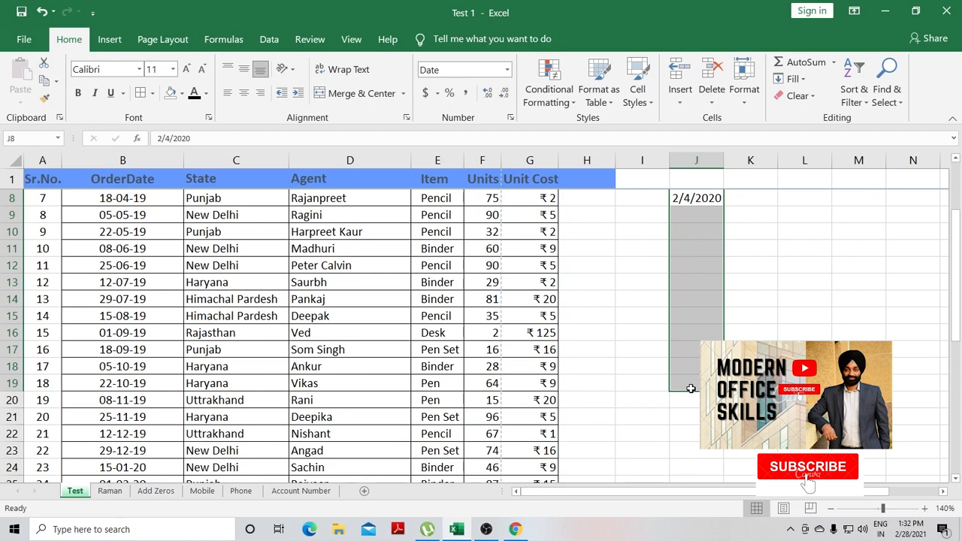
pyautogui.click(801, 78)
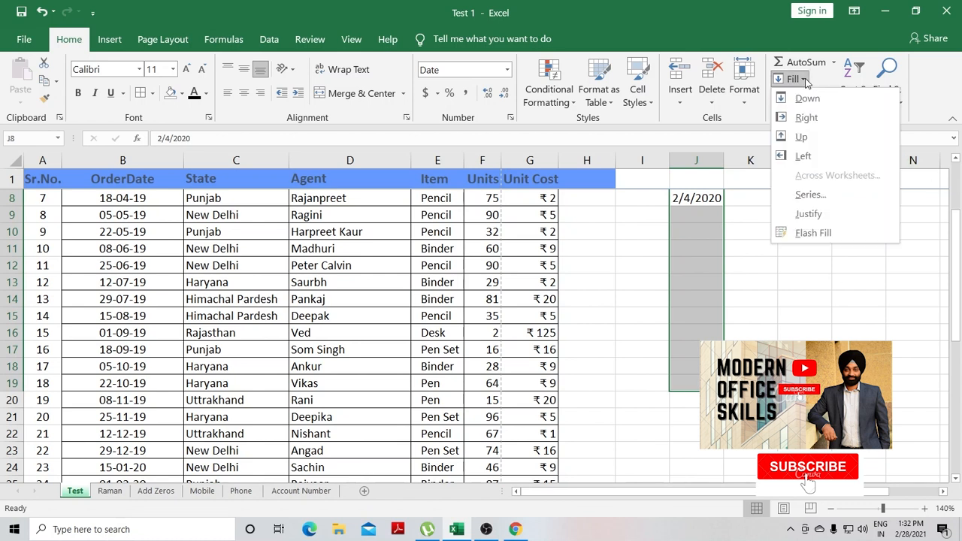
pyautogui.click(823, 198)
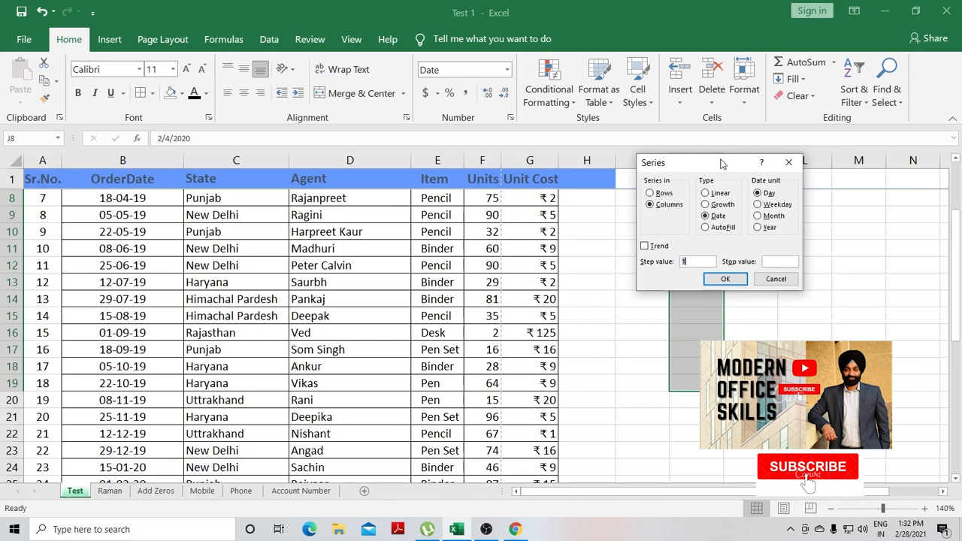
pyautogui.moveTo(721, 164); pyautogui.dragTo(516, 142)
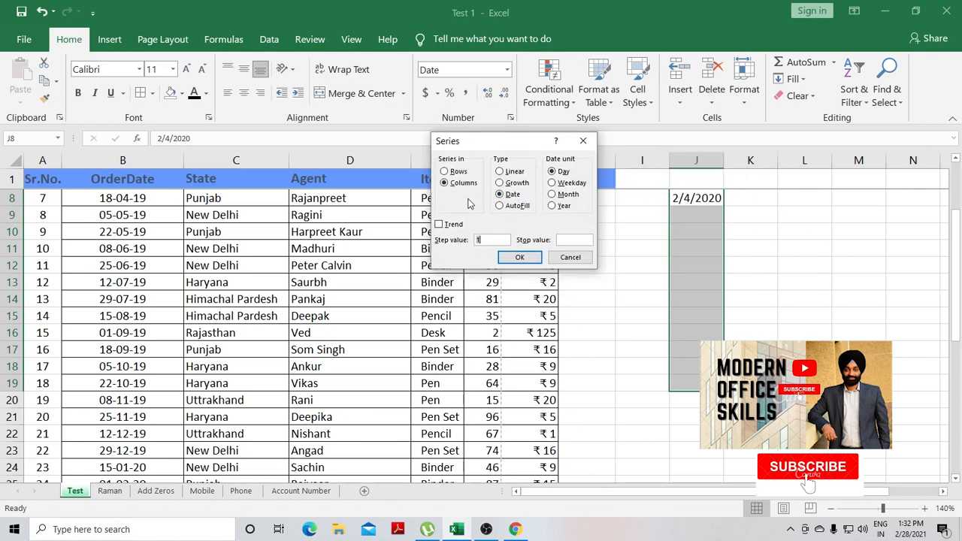
pyautogui.click(519, 258)
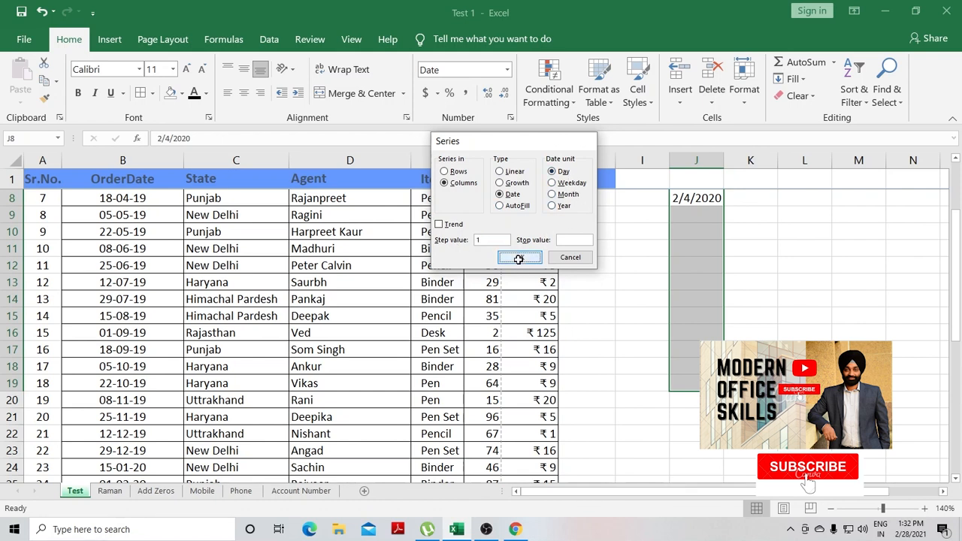
pyautogui.doubleClick(727, 163)
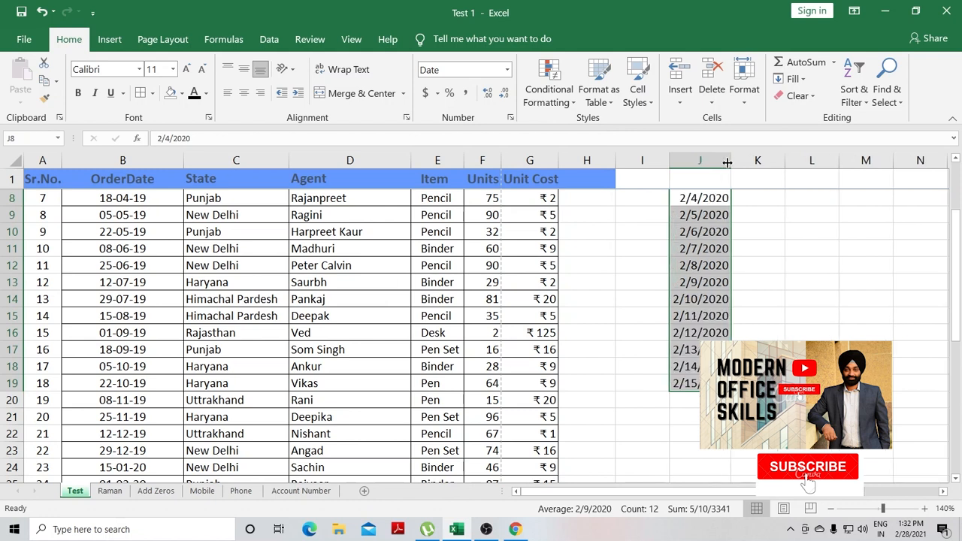
# - Review the filled dates in column J from J9 down to J19
pyautogui.click(708, 212)
pyautogui.click(709, 228)
pyautogui.click(698, 249)
pyautogui.click(697, 267)
pyautogui.click(703, 297)
pyautogui.click(707, 313)
pyautogui.click(715, 333)
pyautogui.click(714, 349)
pyautogui.click(714, 366)
pyautogui.click(714, 384)
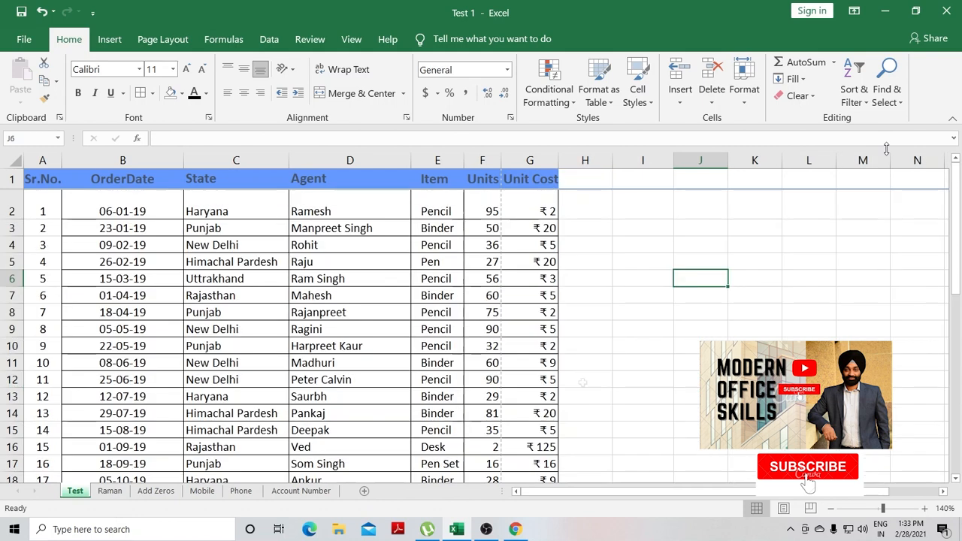
# - View the Sort & Filter options and examine the OrderDate, State and Units columns as candidates for sorting
pyautogui.click(854, 99)
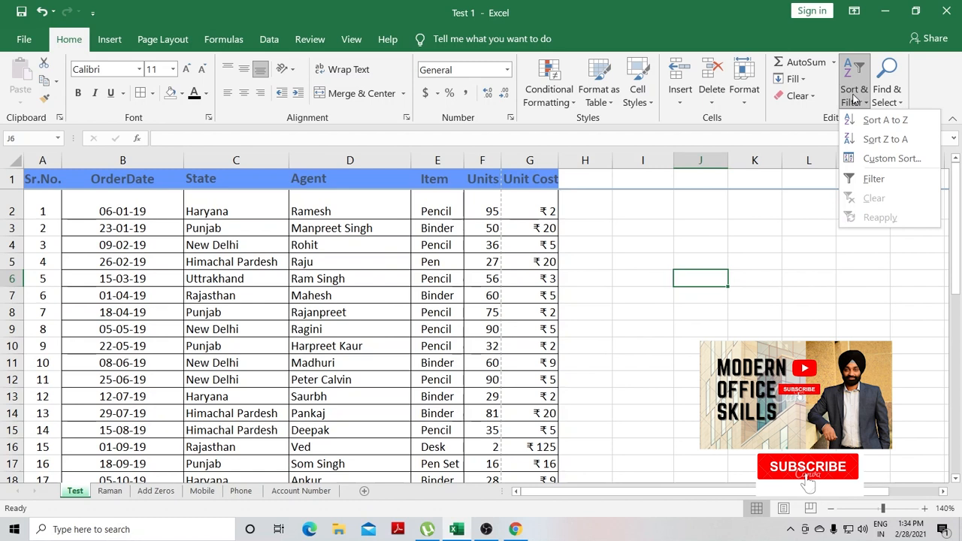
pyautogui.click(844, 303)
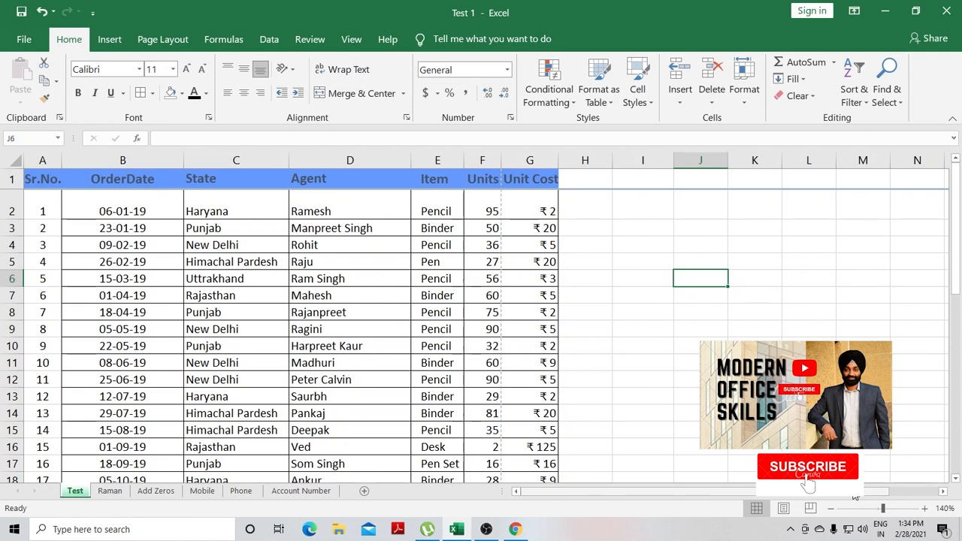
pyautogui.click(81, 210)
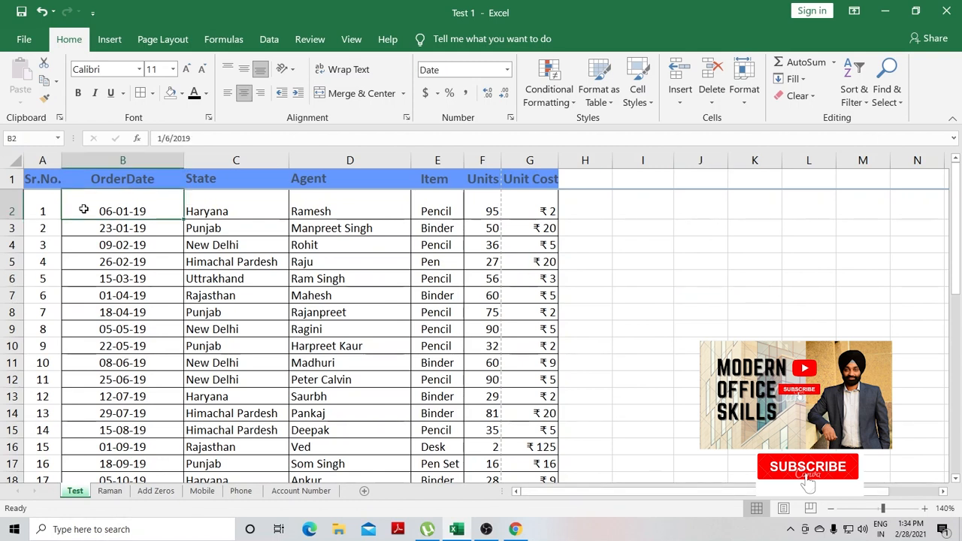
pyautogui.press('Down')
pyautogui.press('Down')
pyautogui.press('Down')
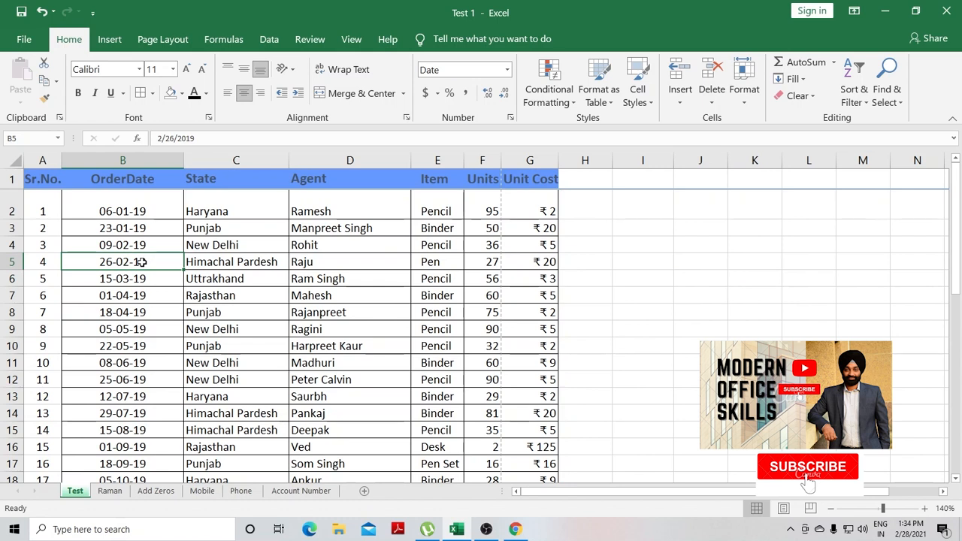
pyautogui.click(227, 178)
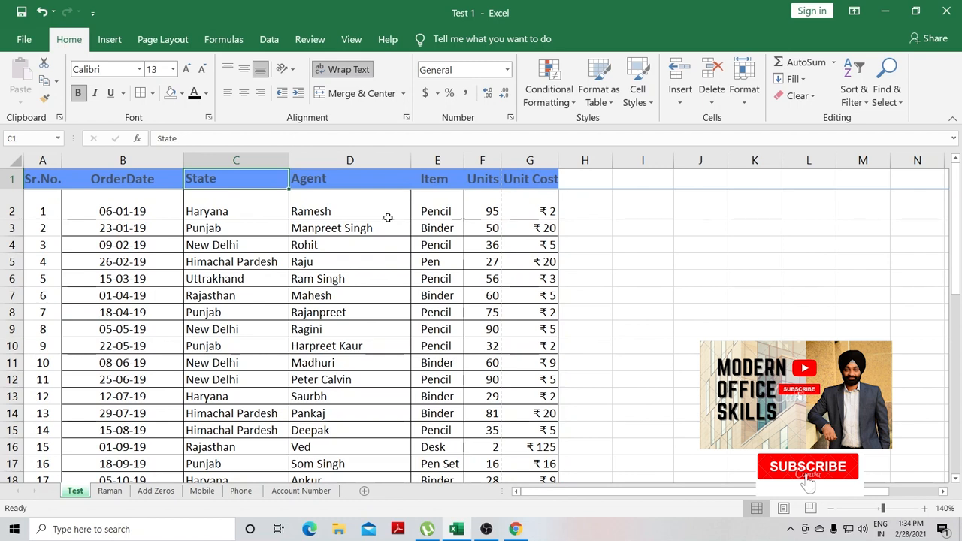
pyautogui.click(485, 210)
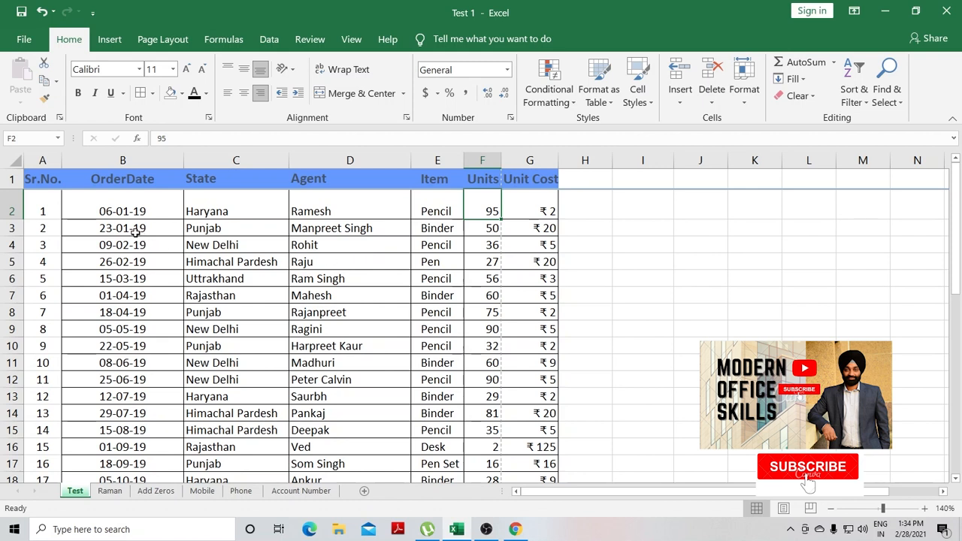
# - Examine the order of the OrderDate values from B2 down through the column
pyautogui.click(142, 207)
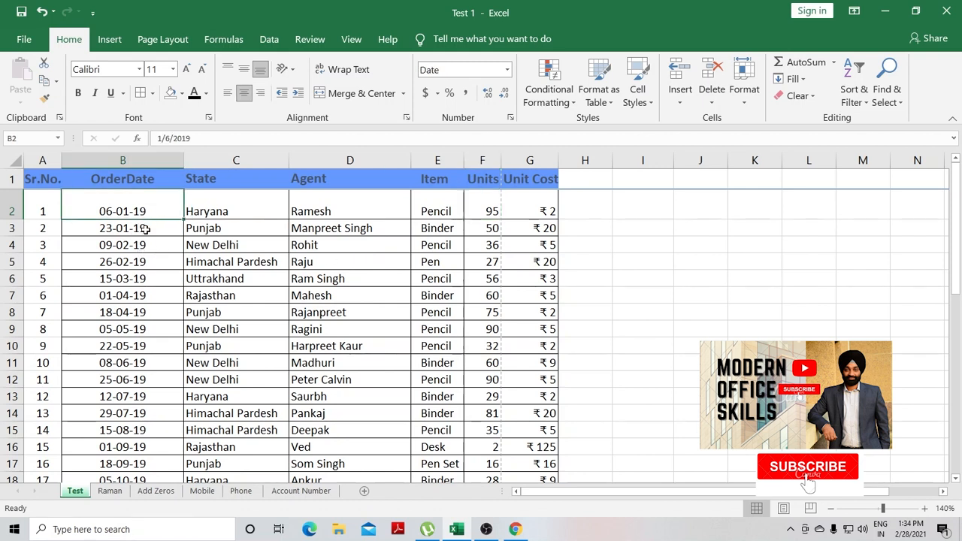
pyautogui.click(144, 229)
pyautogui.click(144, 245)
pyautogui.click(148, 280)
pyautogui.click(144, 313)
pyautogui.click(154, 349)
pyautogui.click(151, 382)
pyautogui.moveTo(132, 213); pyautogui.dragTo(126, 454)
pyautogui.scroll(7, 128, 305)
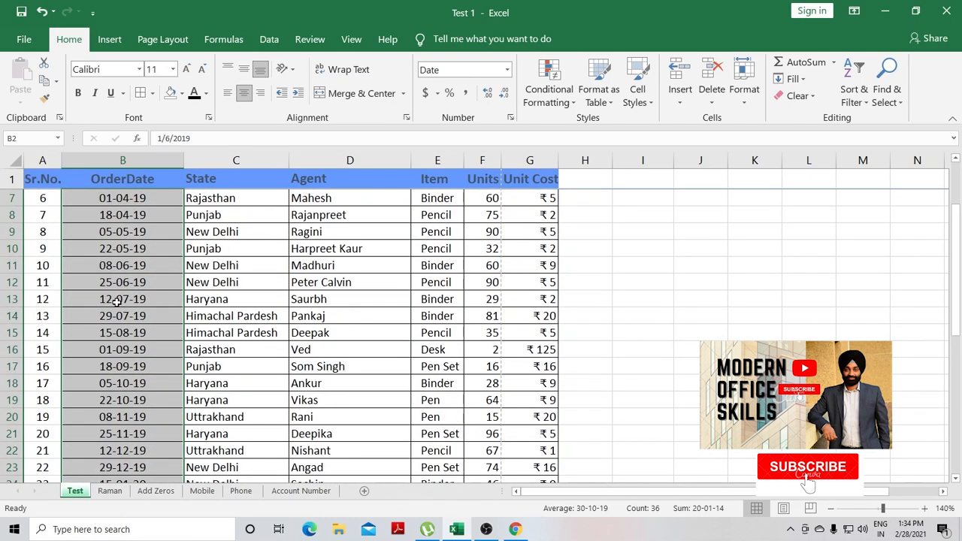
# - Sort the order data A to Z by the State values in C2:C40, expanding the selection, and check the sorted column
pyautogui.click(235, 203)
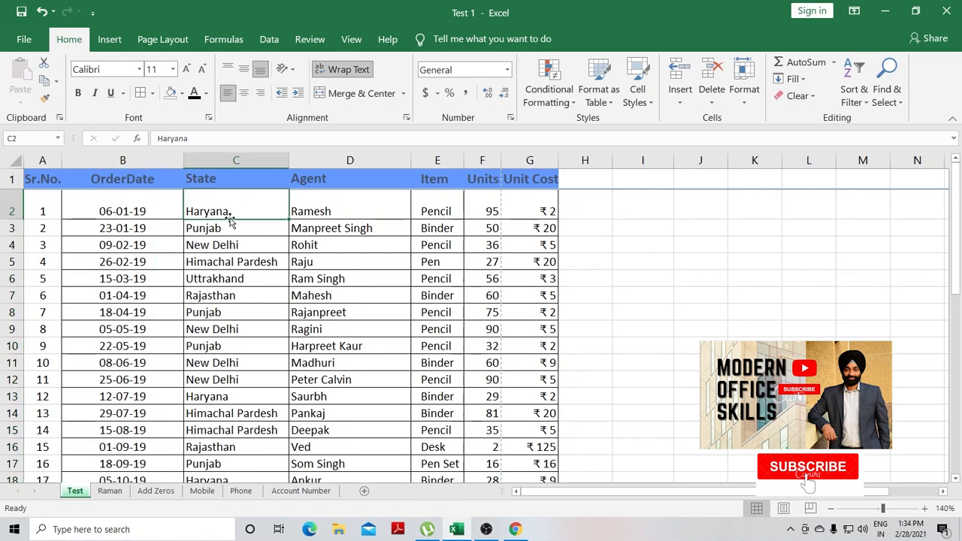
pyautogui.moveTo(233, 204); pyautogui.dragTo(211, 457)
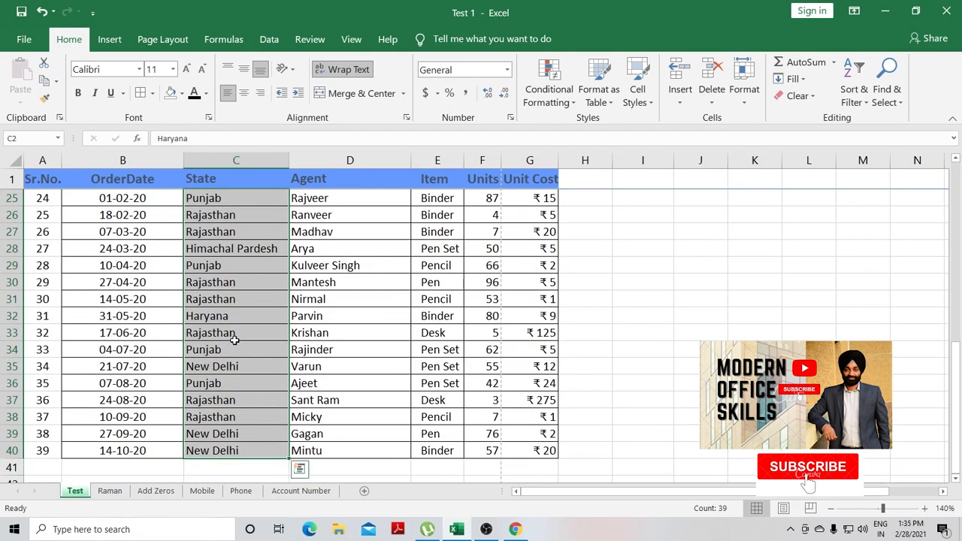
pyautogui.scroll(8, 230, 342)
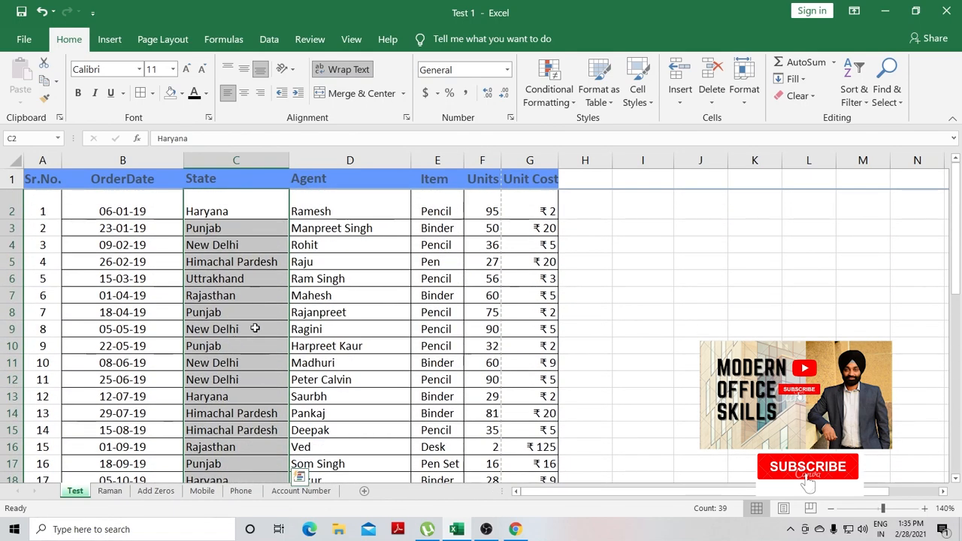
pyautogui.click(861, 88)
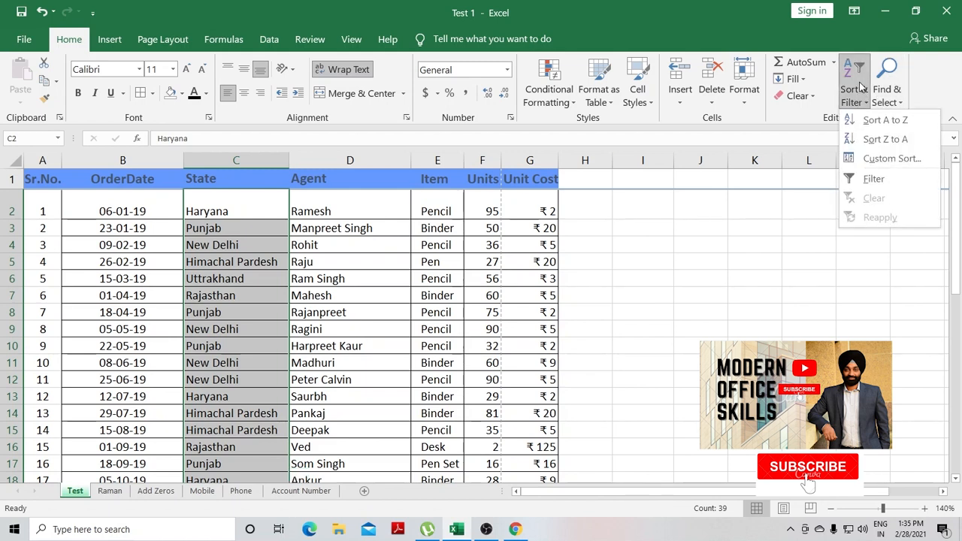
pyautogui.click(884, 121)
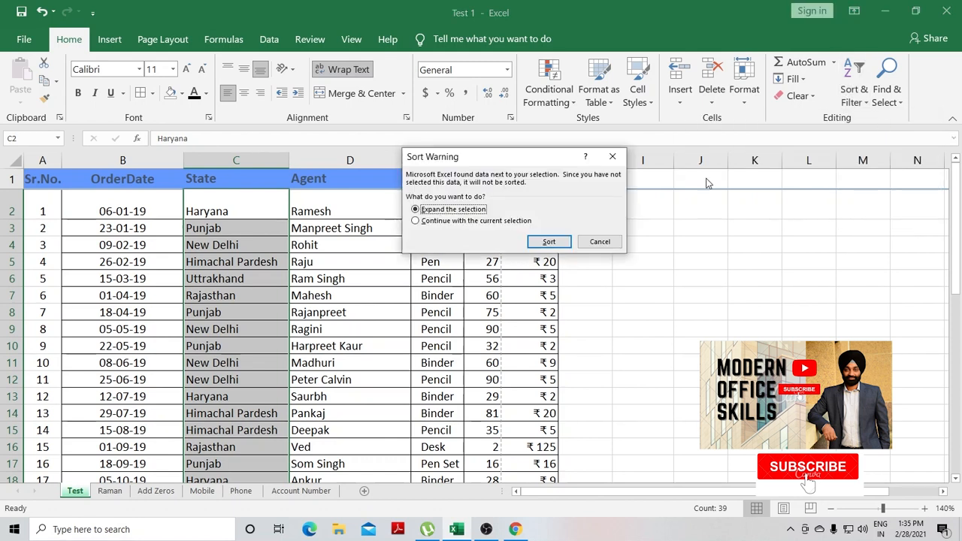
pyautogui.click(549, 242)
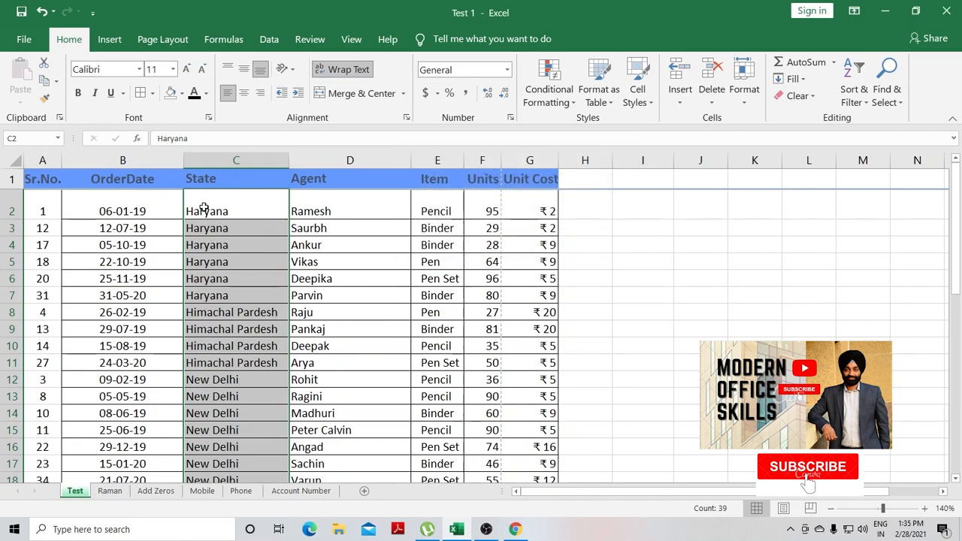
pyautogui.scroll(-9, 204, 208)
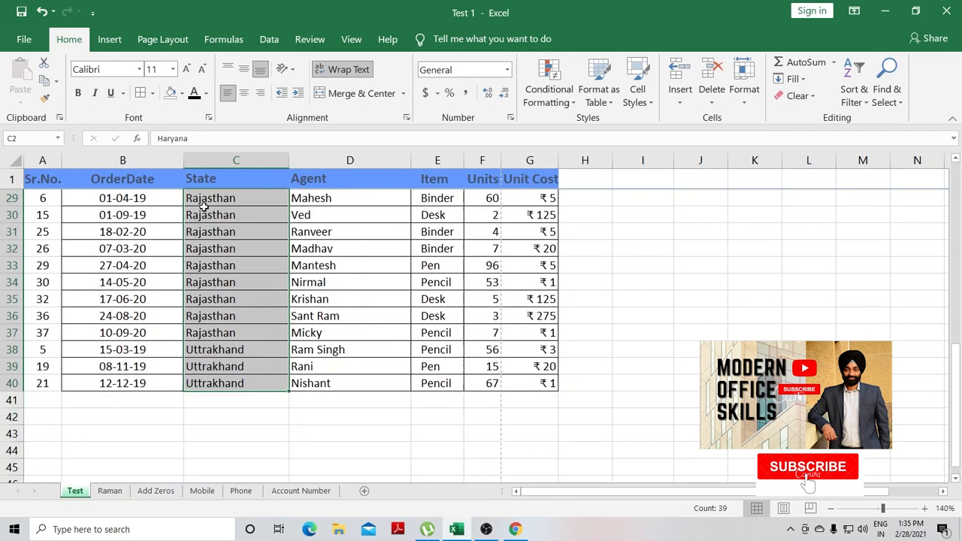
pyautogui.scroll(9, 204, 206)
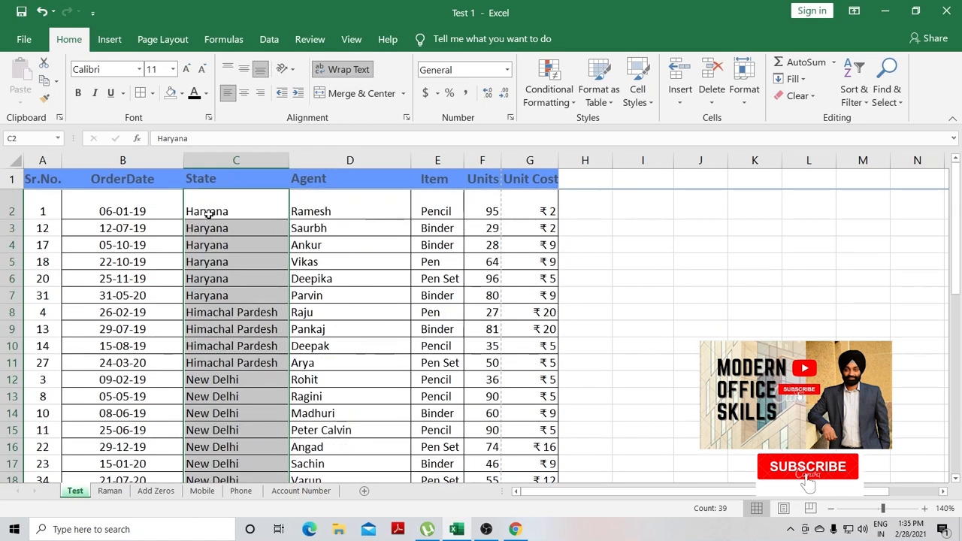
pyautogui.click(240, 225)
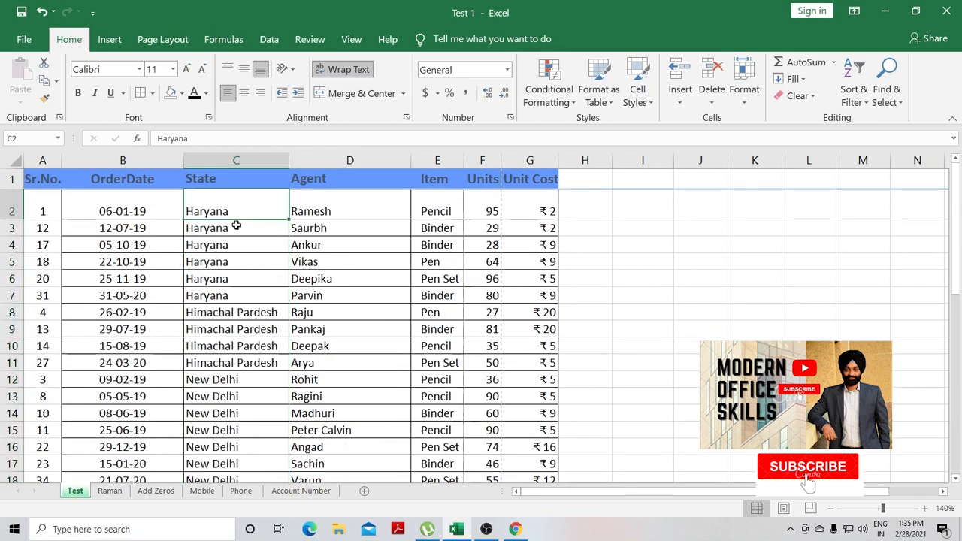
# - Check the Sr.No. values in A2:A40 and renumber cells A2 to A4 as 1, 2 and 3
pyautogui.moveTo(37, 211); pyautogui.dragTo(35, 445)
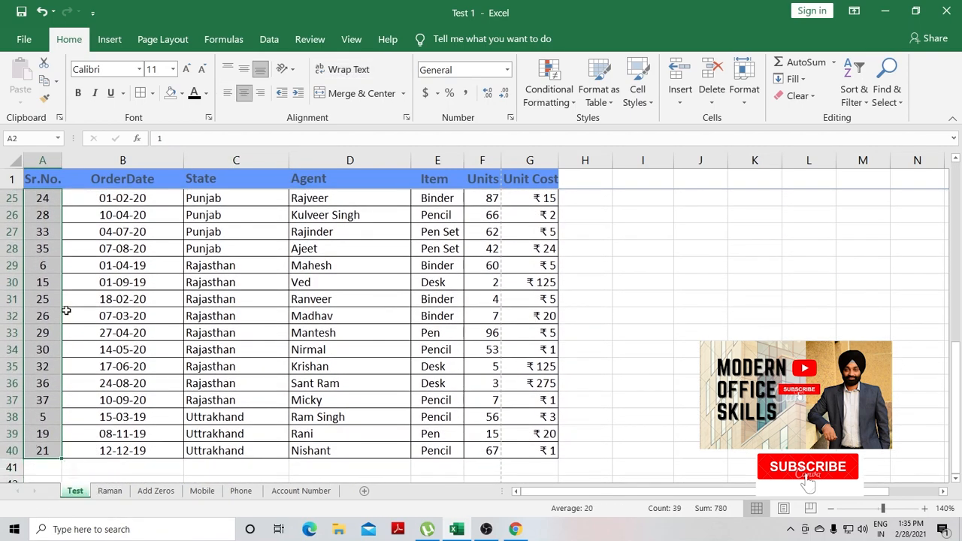
pyautogui.scroll(5, 51, 306)
pyautogui.scroll(3, 51, 307)
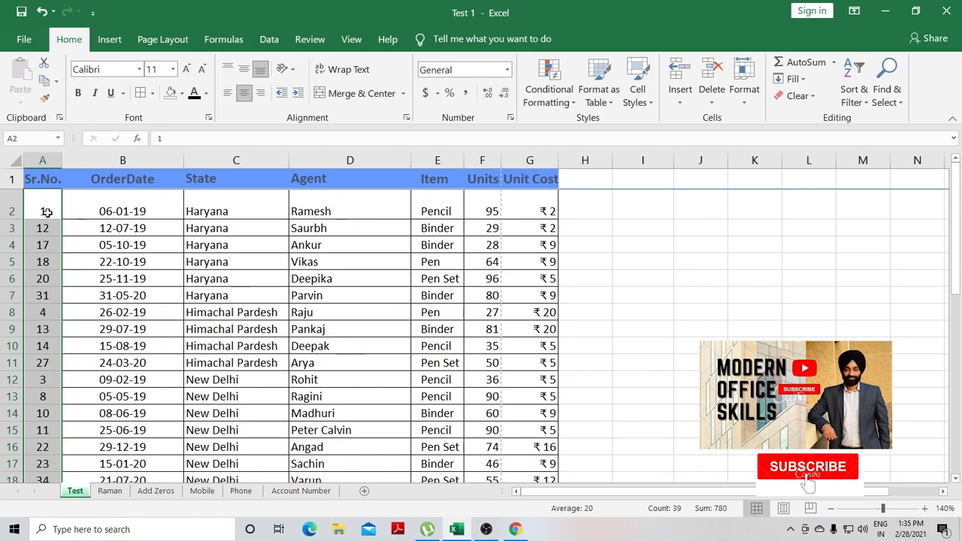
pyautogui.click(43, 211)
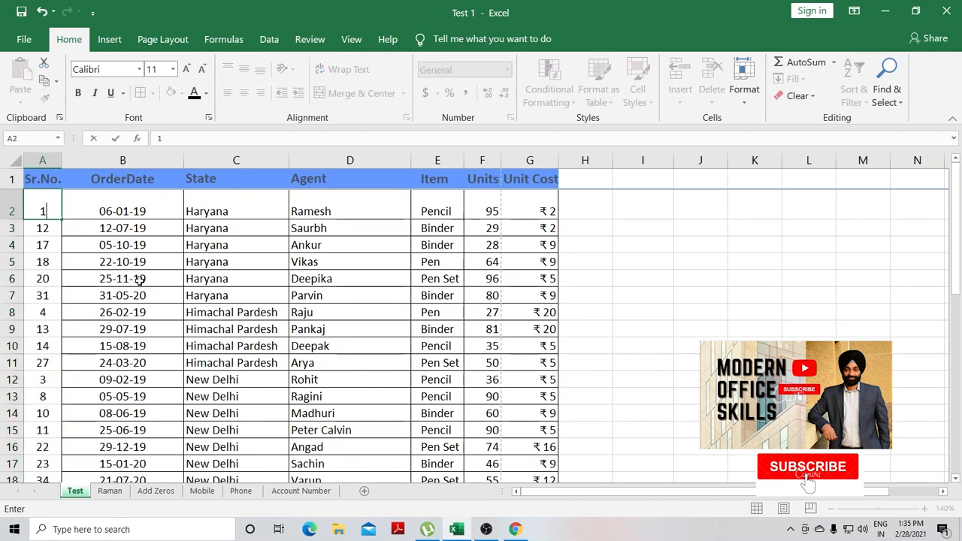
pyautogui.press('Return')
pyautogui.write('2')
pyautogui.press('Return')
pyautogui.write('3')
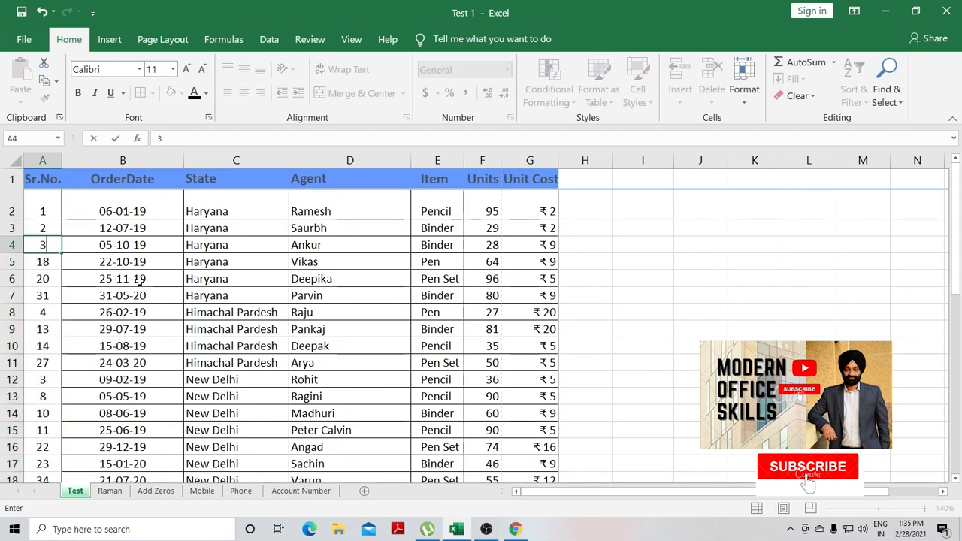
pyautogui.press('Return')
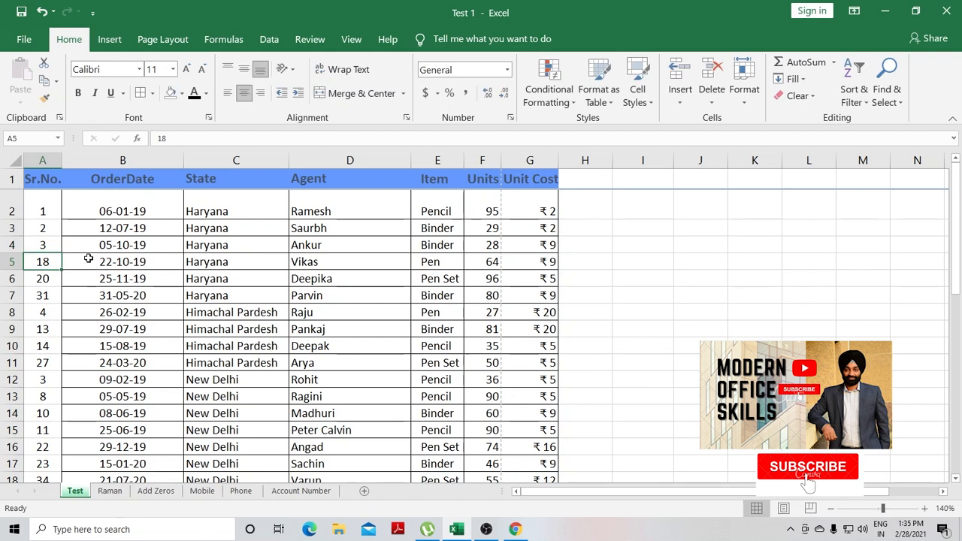
# - Extend the 1, 2, 3 numbering from A2:A4 down the Sr.No. column to A40 and check it
pyautogui.click(29, 199)
pyautogui.moveTo(28, 228); pyautogui.dragTo(28, 243)
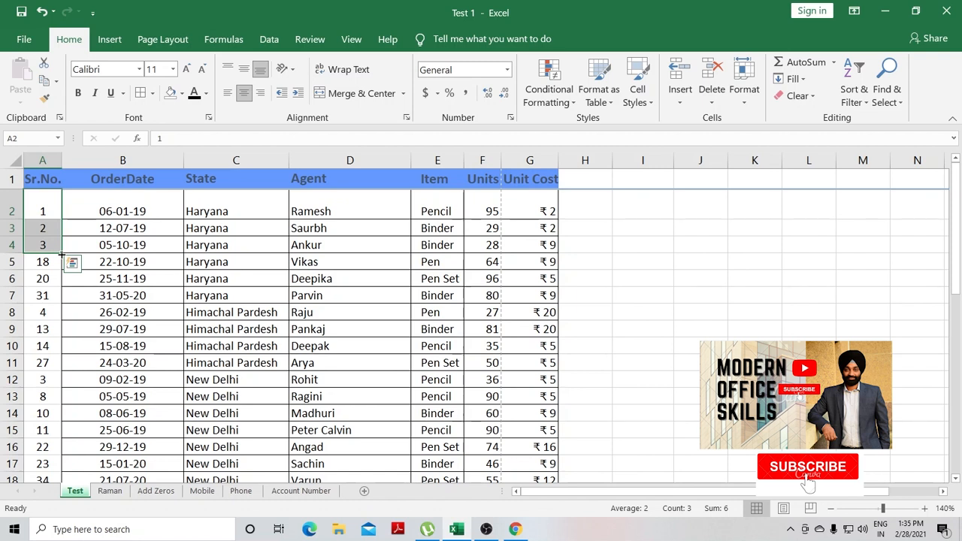
pyautogui.doubleClick(62, 255)
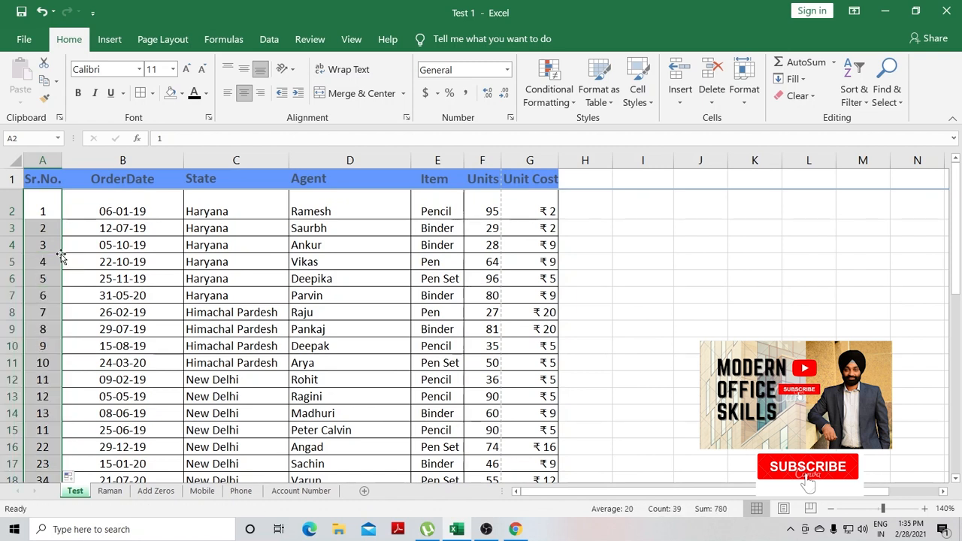
pyautogui.scroll(-10, 54, 248)
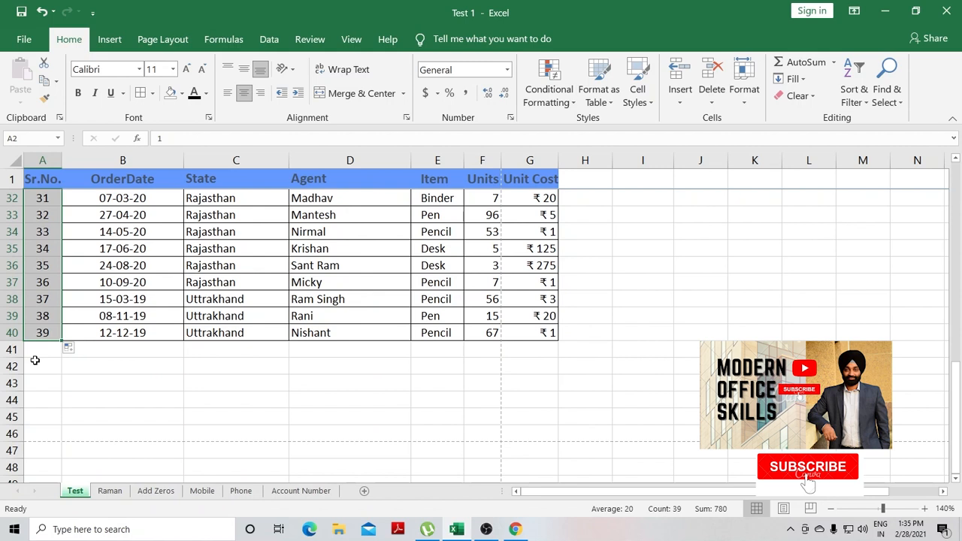
pyautogui.scroll(10, 42, 359)
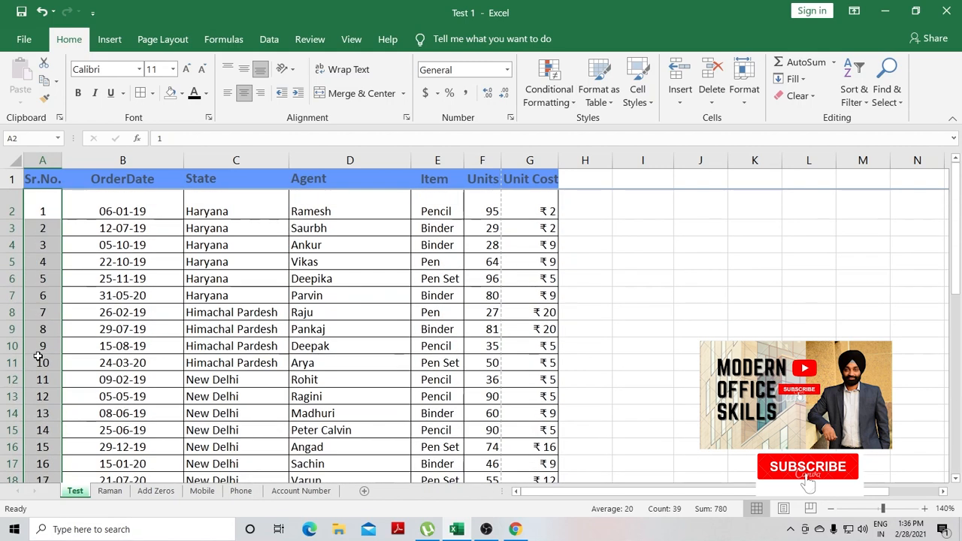
# - Select the whole order table A1:G40 and turn on Filter for its header row
pyautogui.click(677, 260)
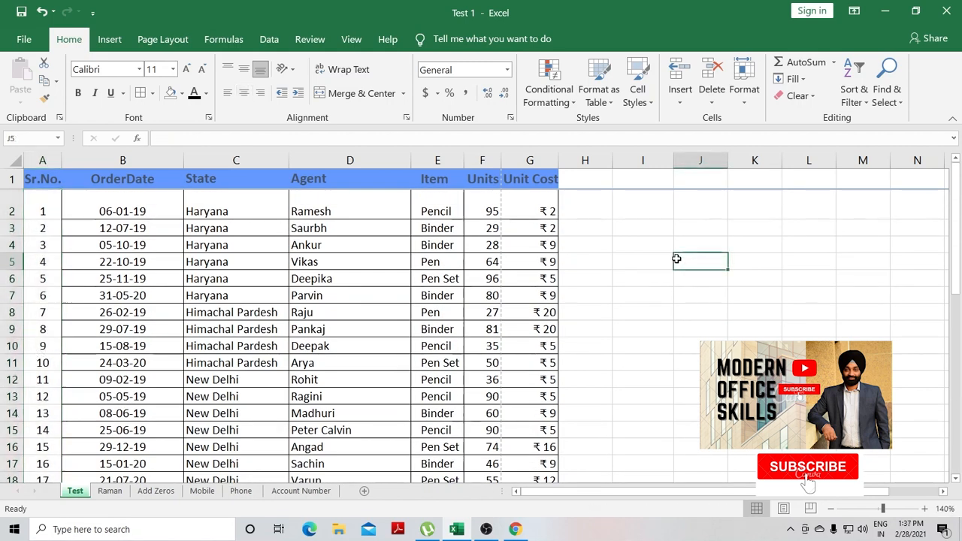
pyautogui.click(855, 105)
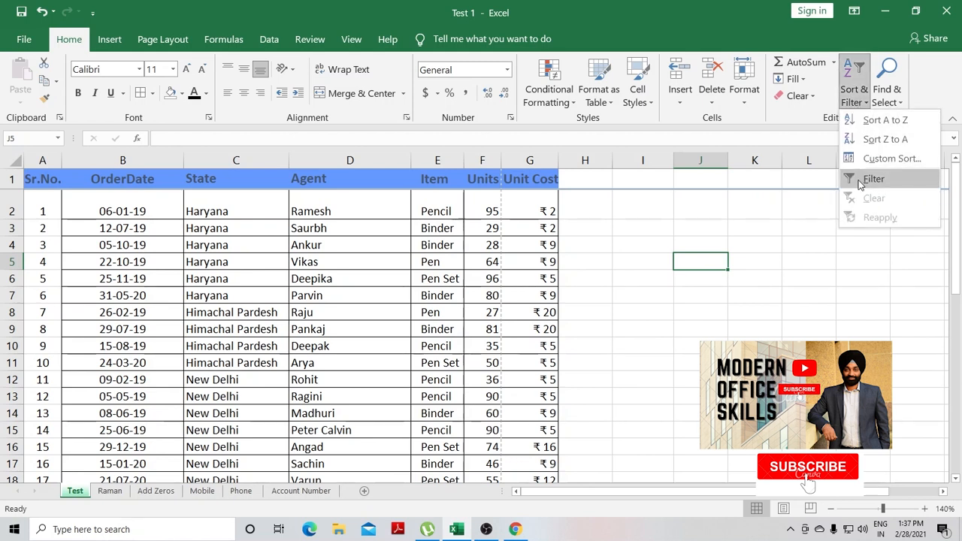
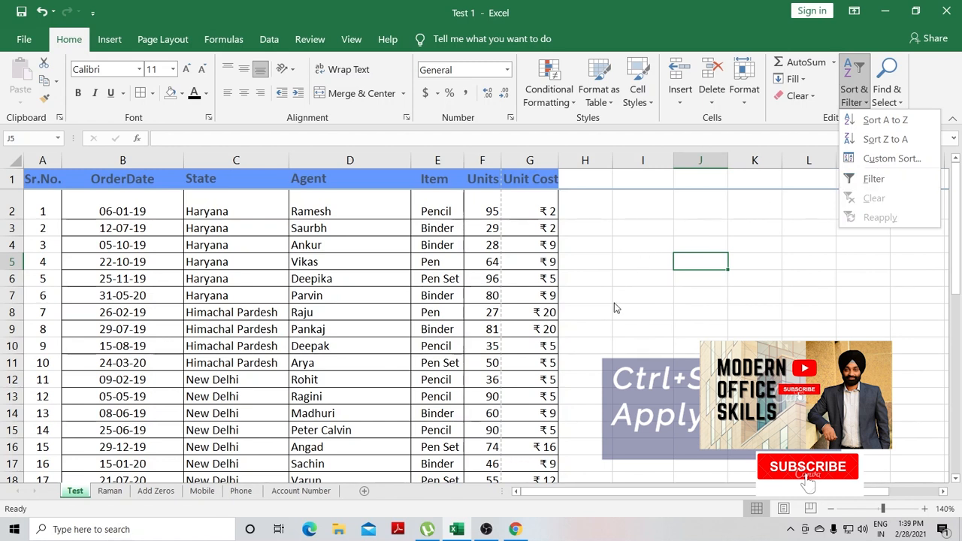
pyautogui.press('Escape')
pyautogui.click(42, 182)
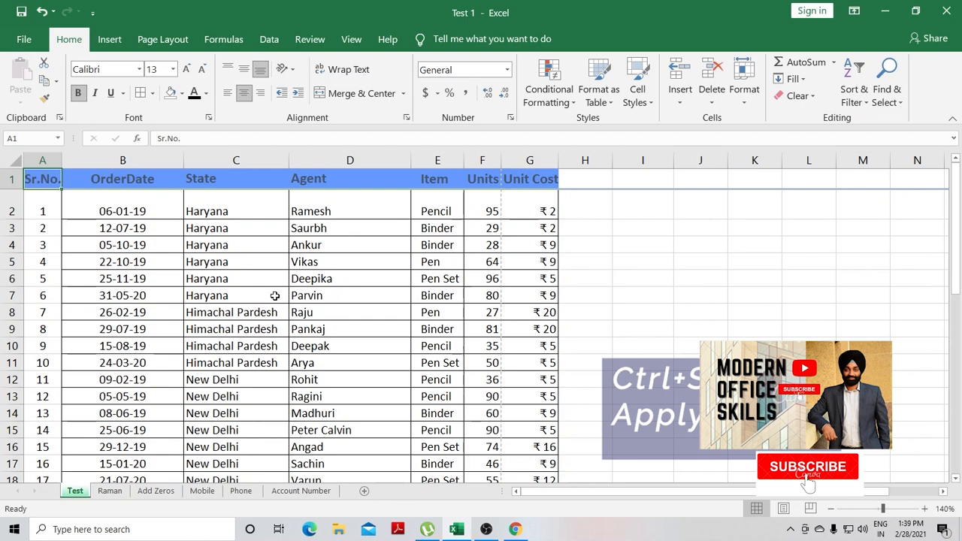
pyautogui.hotkey('ctrl', 'shift', 'Down')
pyautogui.hotkey('ctrl', 'shift', 'Right')
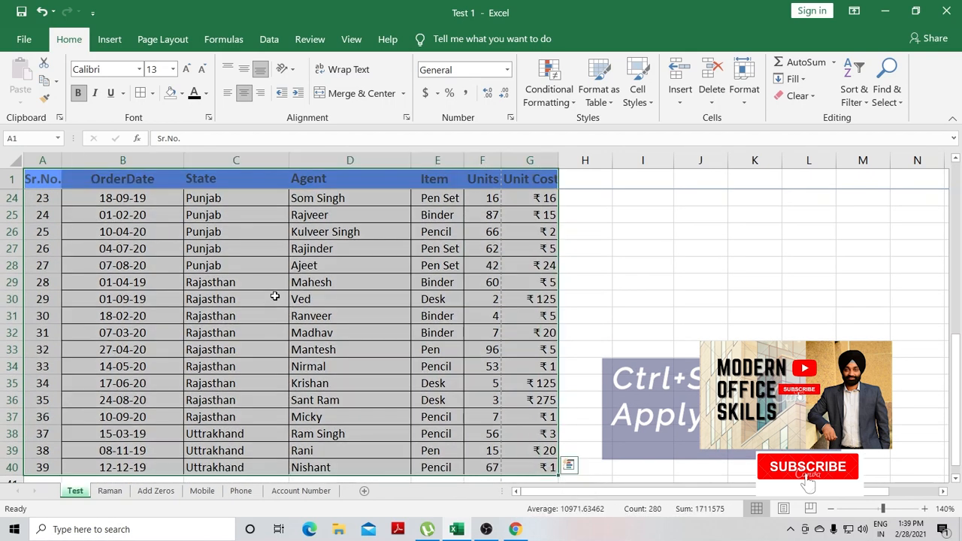
pyautogui.scroll(7, 275, 297)
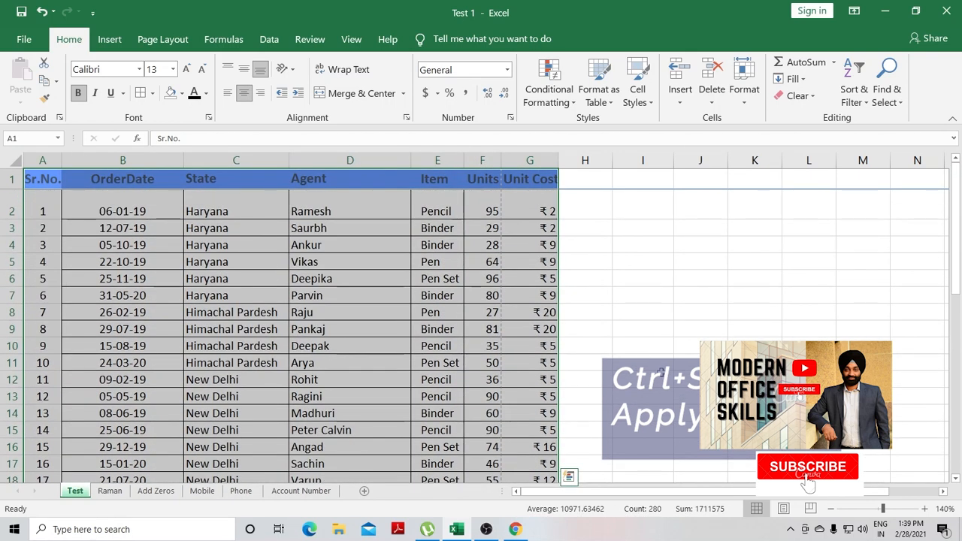
pyautogui.click(853, 109)
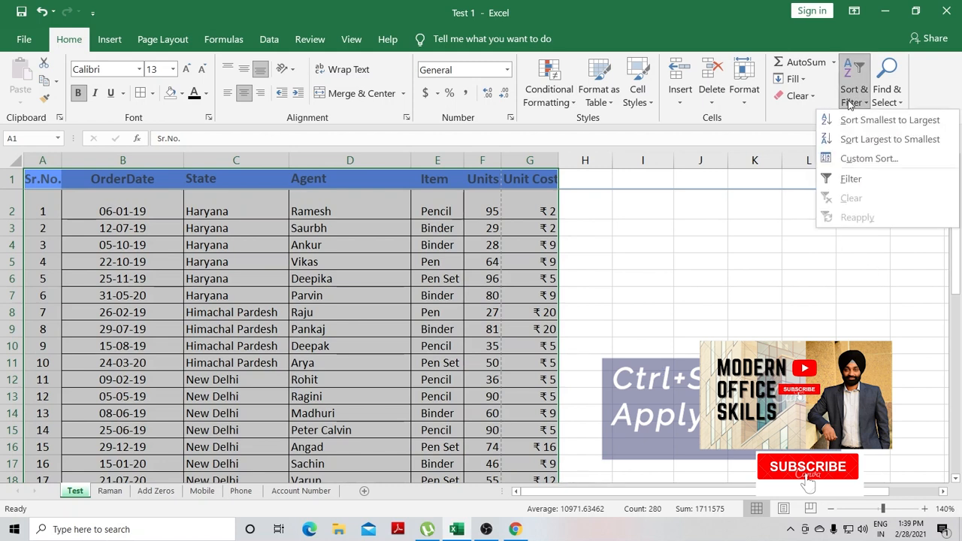
pyautogui.click(851, 179)
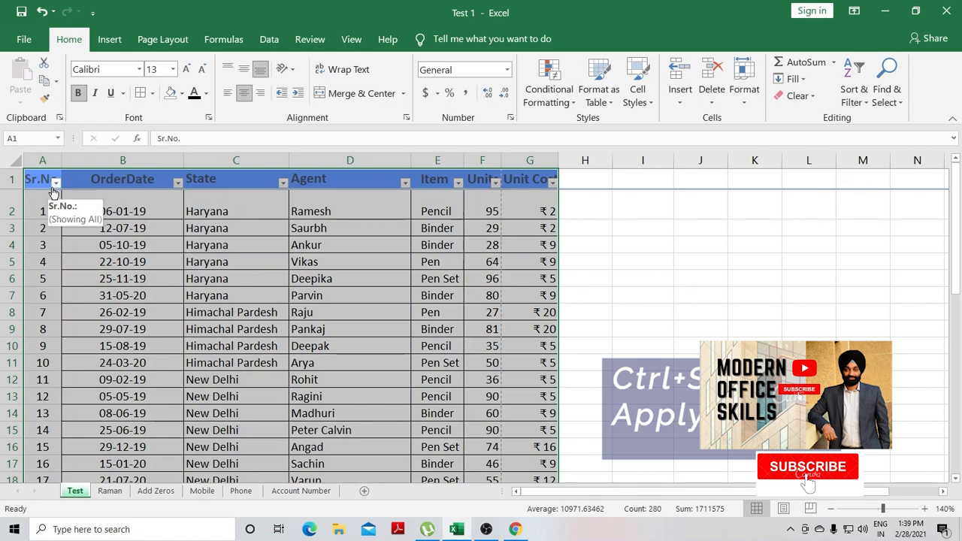
# - Review the filter headers from OrderDate to Unit Cost and the filter options offered for OrderDate
pyautogui.click(121, 180)
pyautogui.click(226, 180)
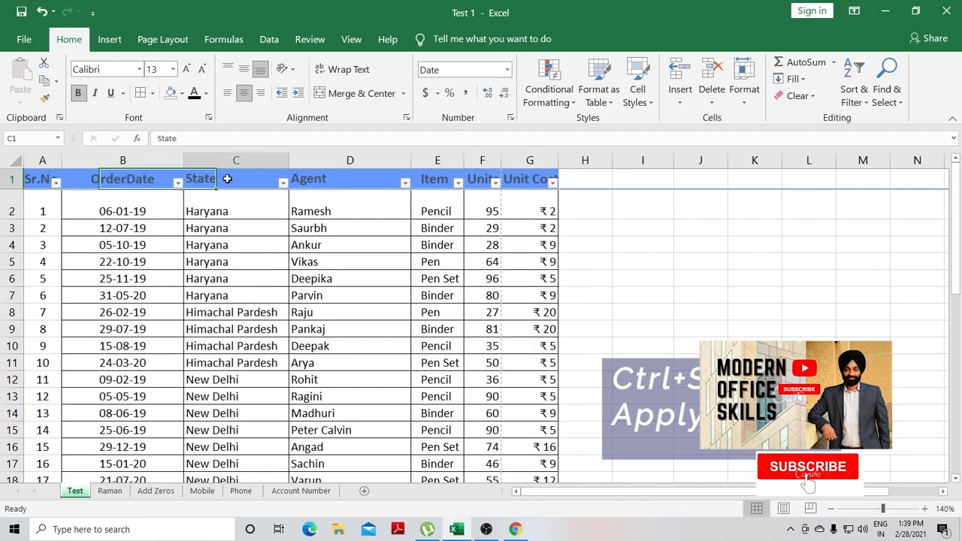
pyautogui.click(307, 179)
pyautogui.click(436, 180)
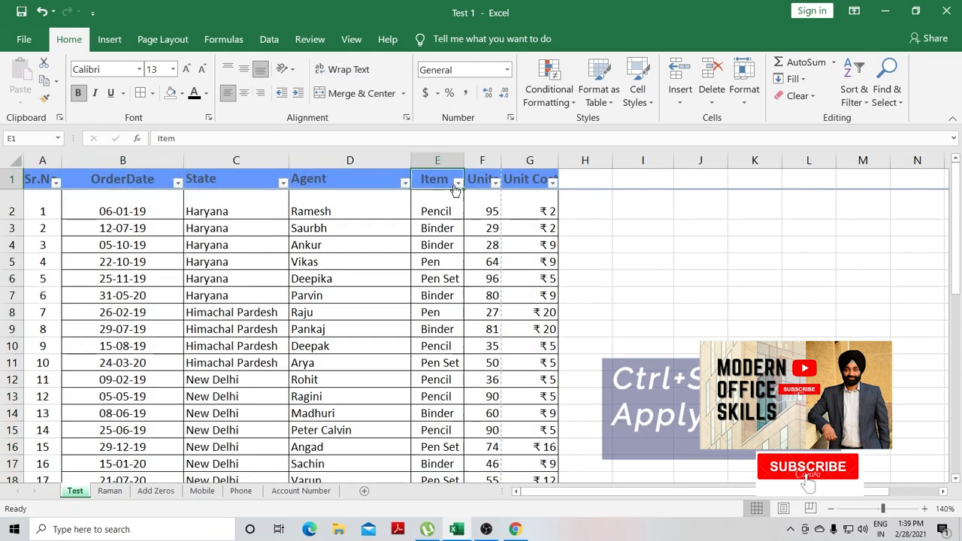
pyautogui.click(476, 182)
pyautogui.click(526, 181)
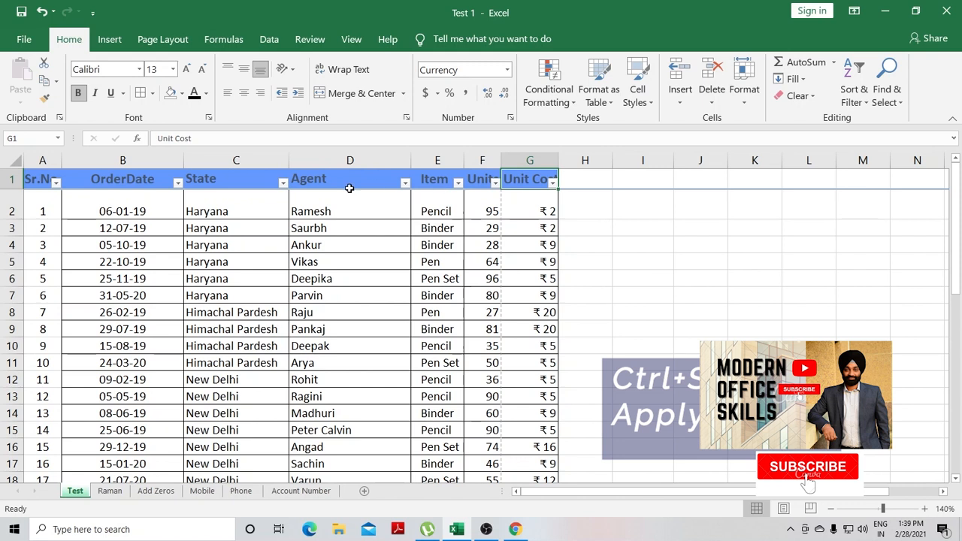
pyautogui.click(177, 183)
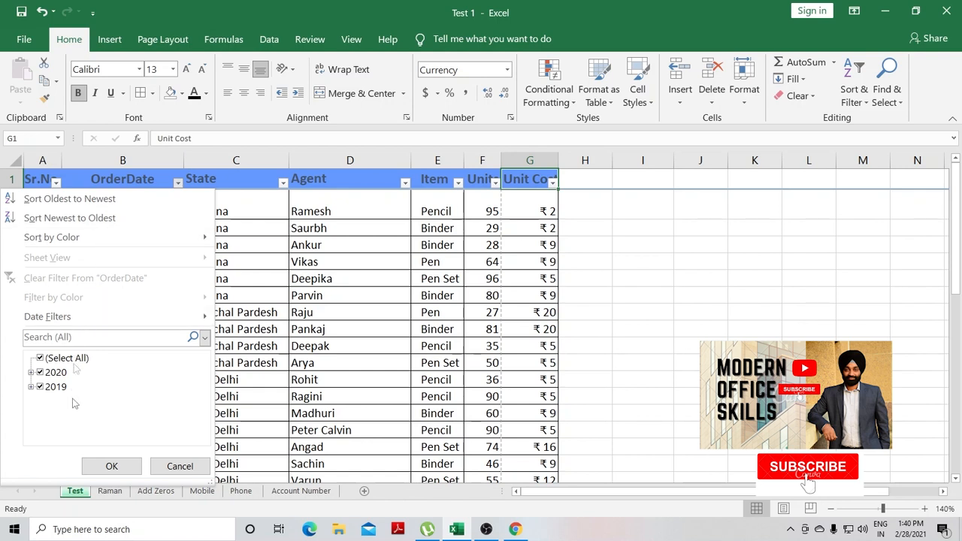
pyautogui.click(132, 468)
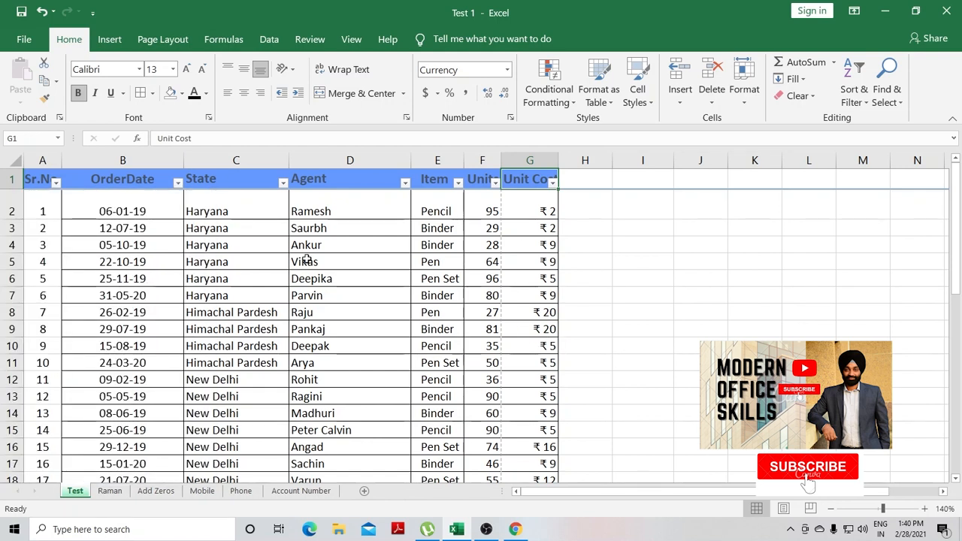
# - Filter the State column to show only the Haryana rows
pyautogui.click(283, 183)
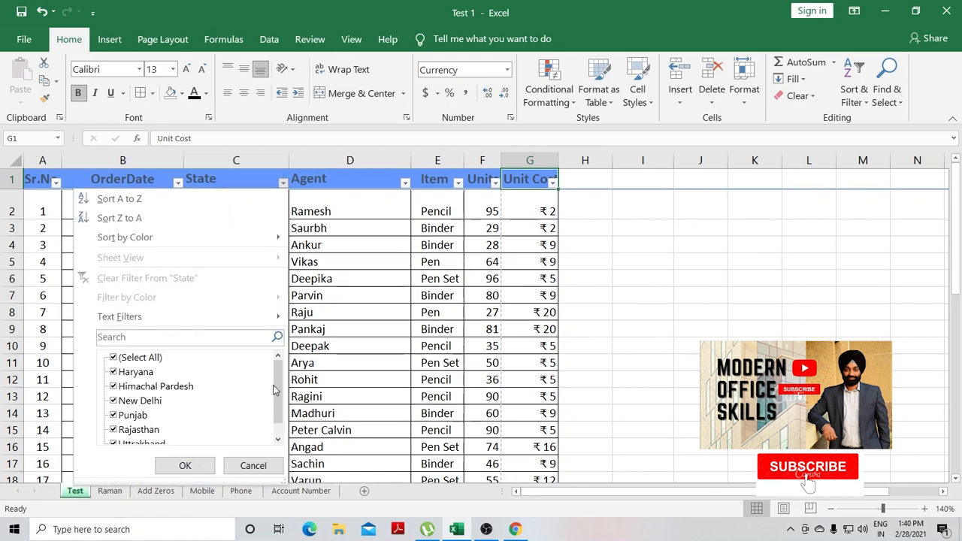
pyautogui.moveTo(279, 379)
pyautogui.mouseDown()
pyautogui.moveTo(278, 391)
pyautogui.moveTo(279, 380)
pyautogui.mouseUp()
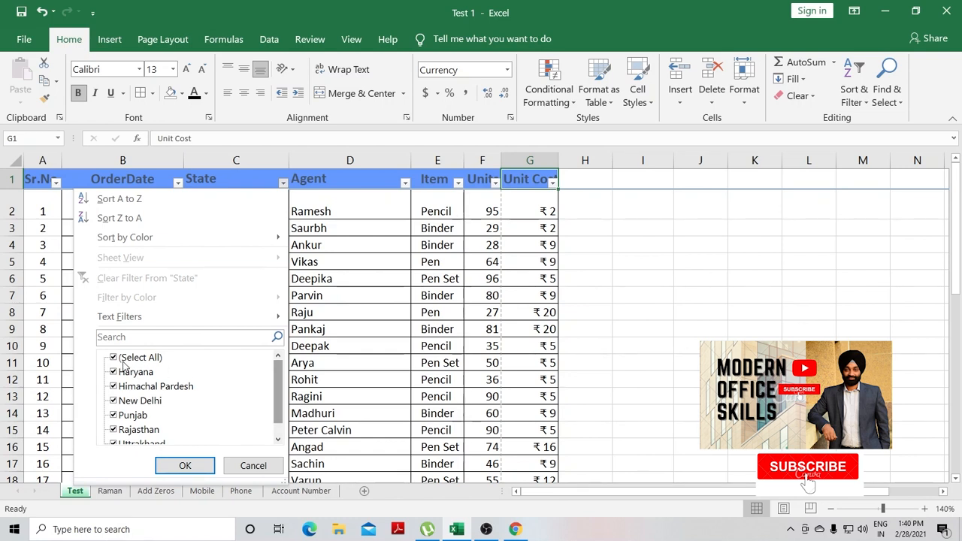
pyautogui.click(119, 360)
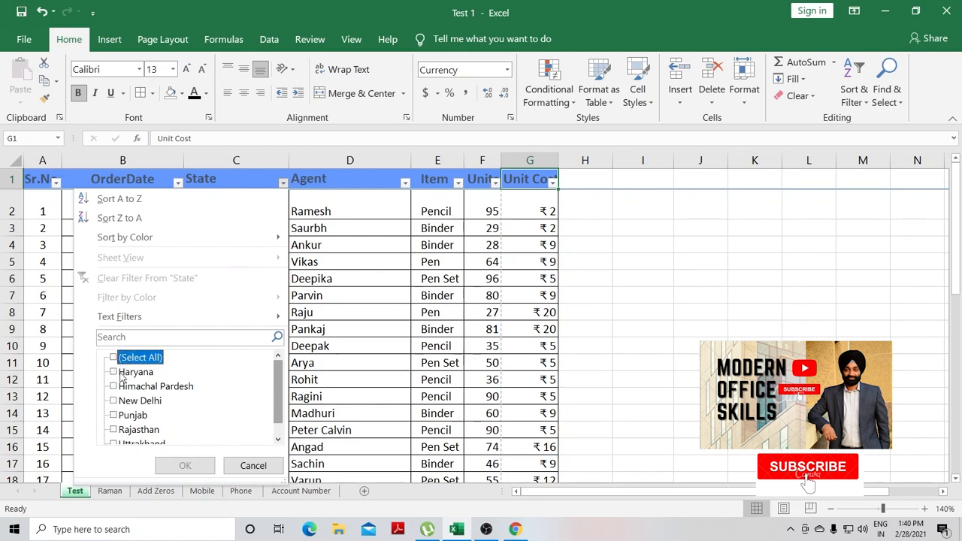
pyautogui.click(115, 372)
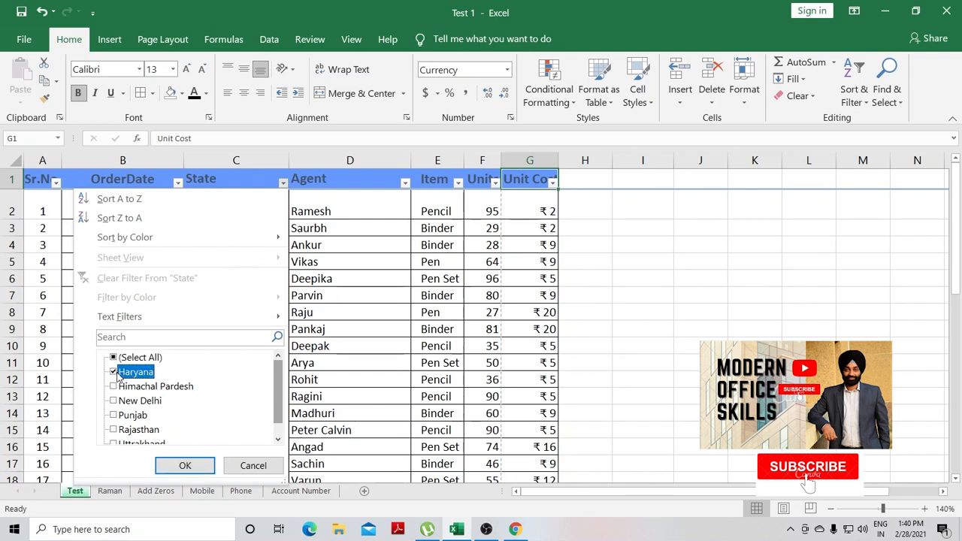
pyautogui.click(185, 465)
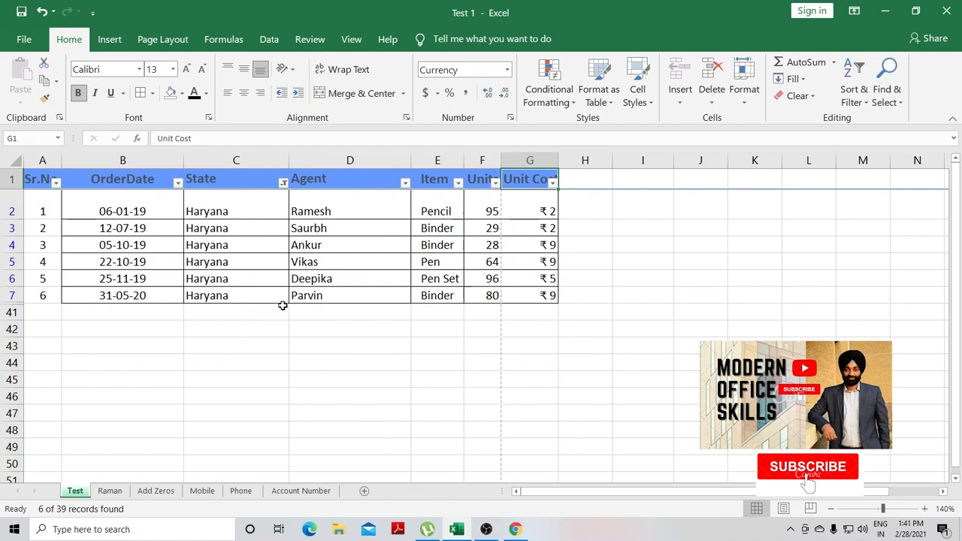
# - Copy the filtered Haryana rows A2:G7 into a new sheet starting at A1 and check the pasted rows
pyautogui.moveTo(37, 196); pyautogui.dragTo(524, 298)
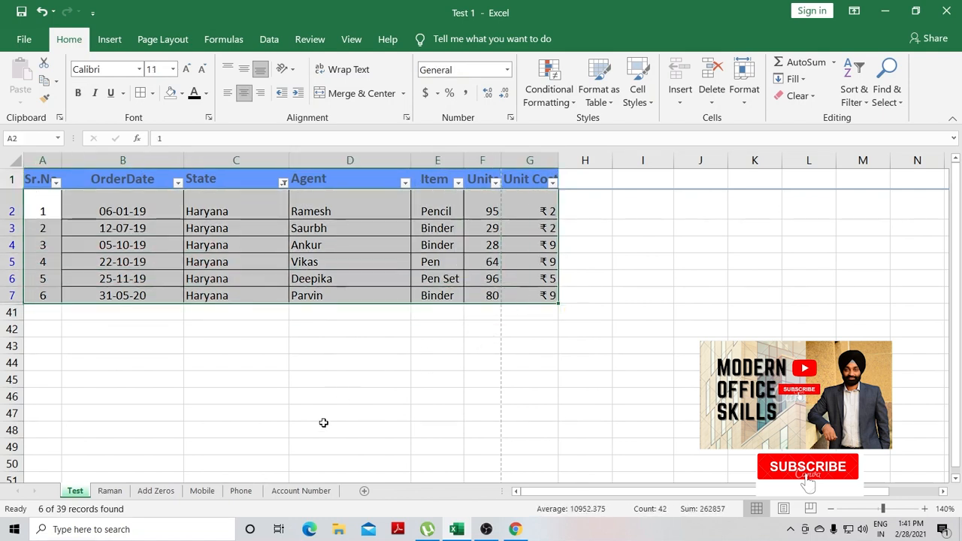
pyautogui.hotkey('ctrl', 'c')
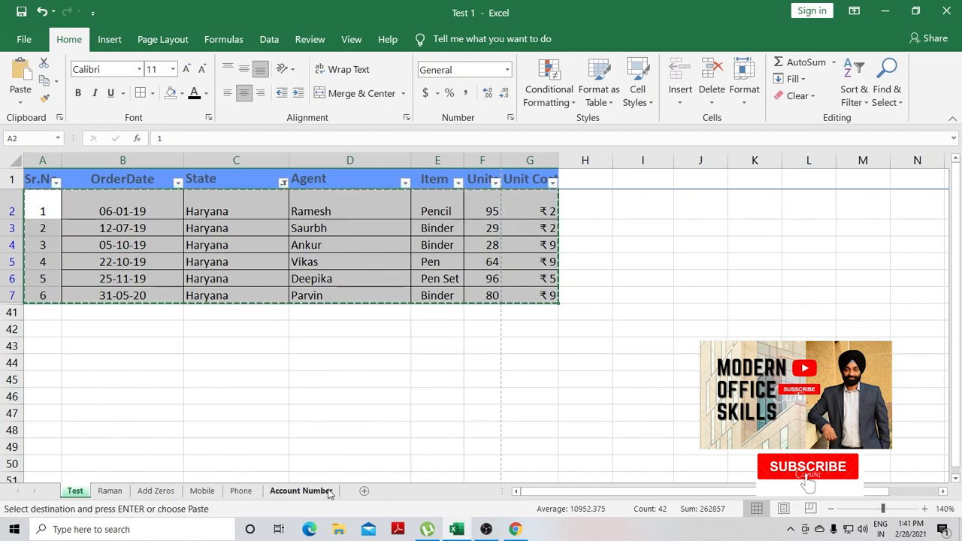
pyautogui.click(364, 491)
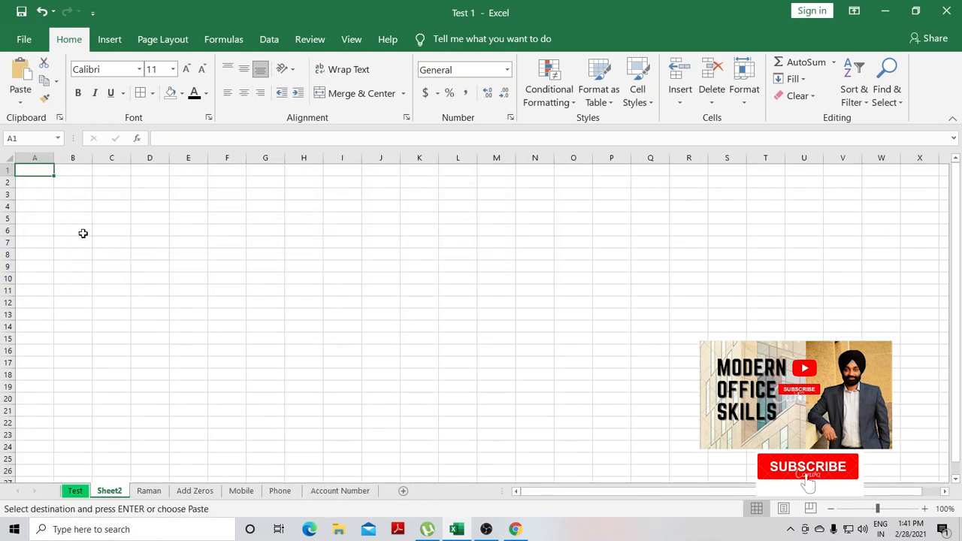
pyautogui.hotkey('ctrl', 'v')
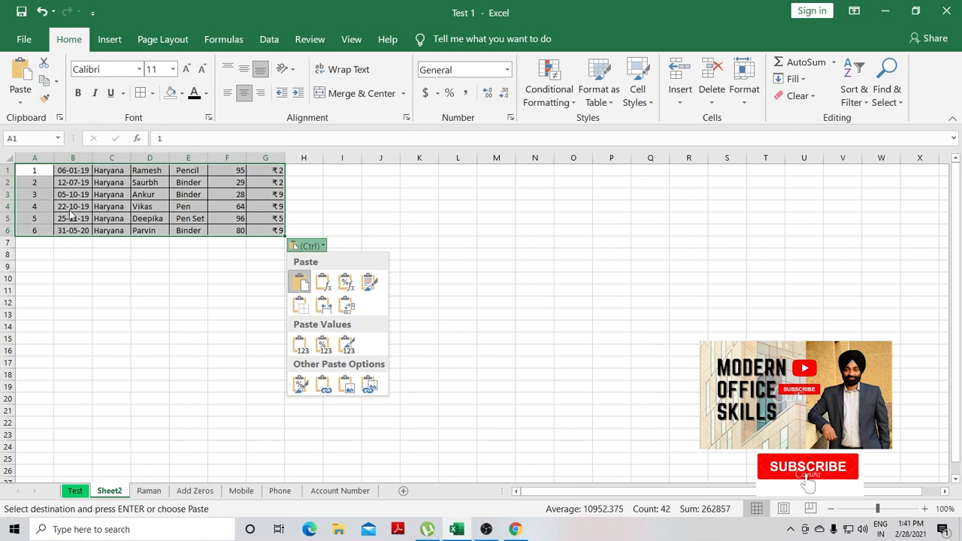
pyautogui.click(37, 175)
pyautogui.click(41, 193)
pyautogui.click(40, 218)
pyautogui.click(40, 240)
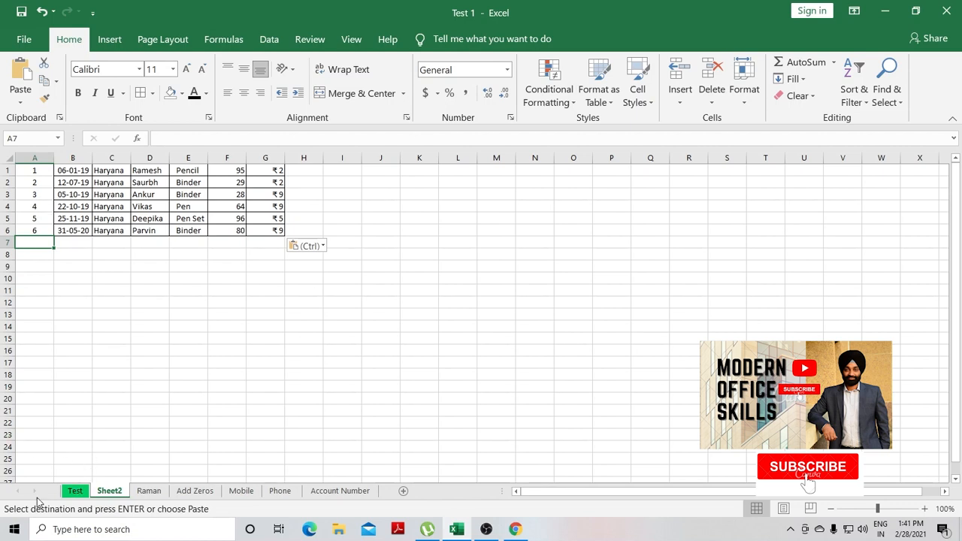
# - Return to the Test sheet, cancel the copy mode and select all states in the State filter
pyautogui.click(75, 491)
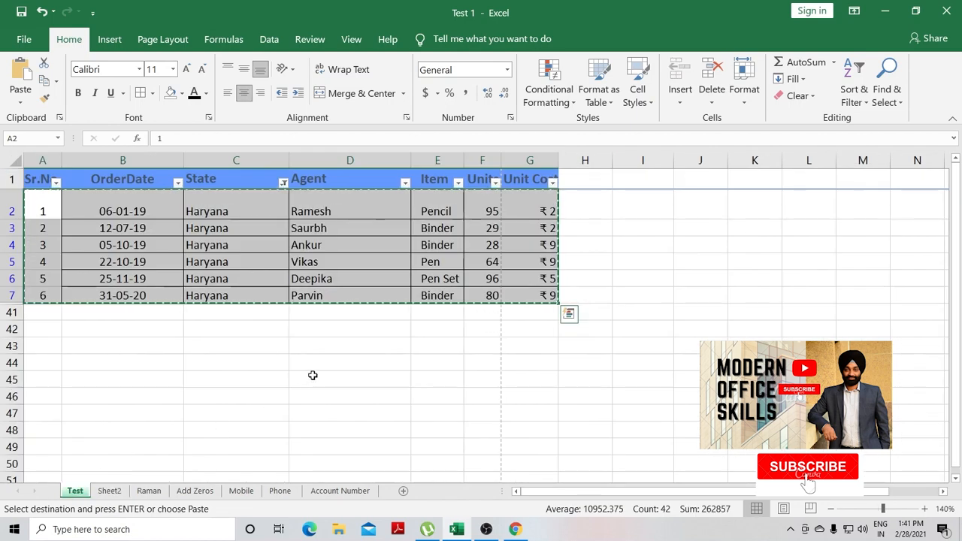
pyautogui.press('Escape')
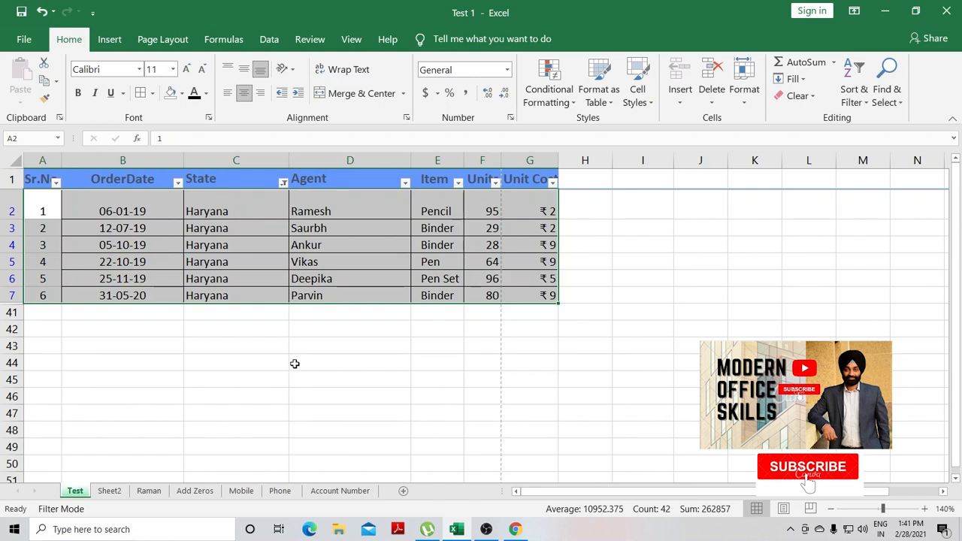
pyautogui.click(282, 185)
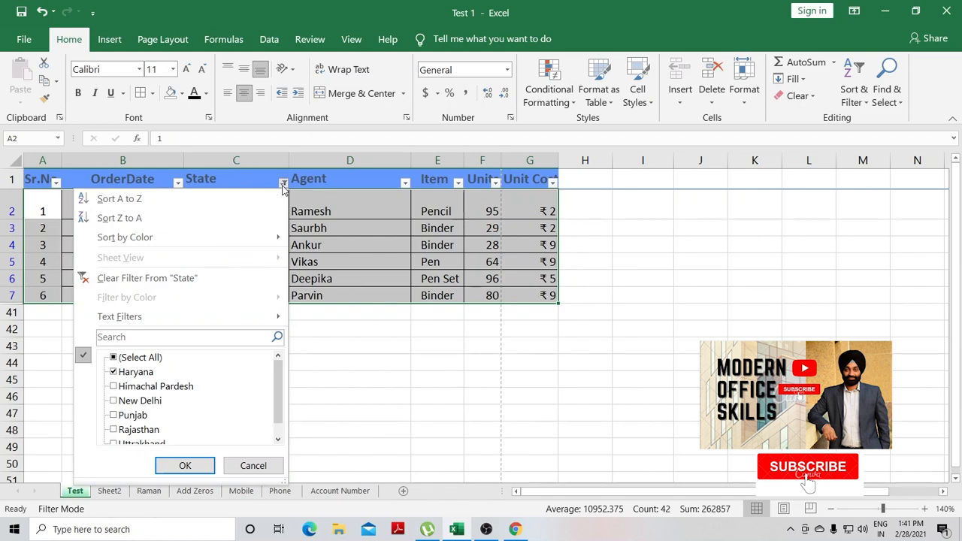
pyautogui.click(382, 367)
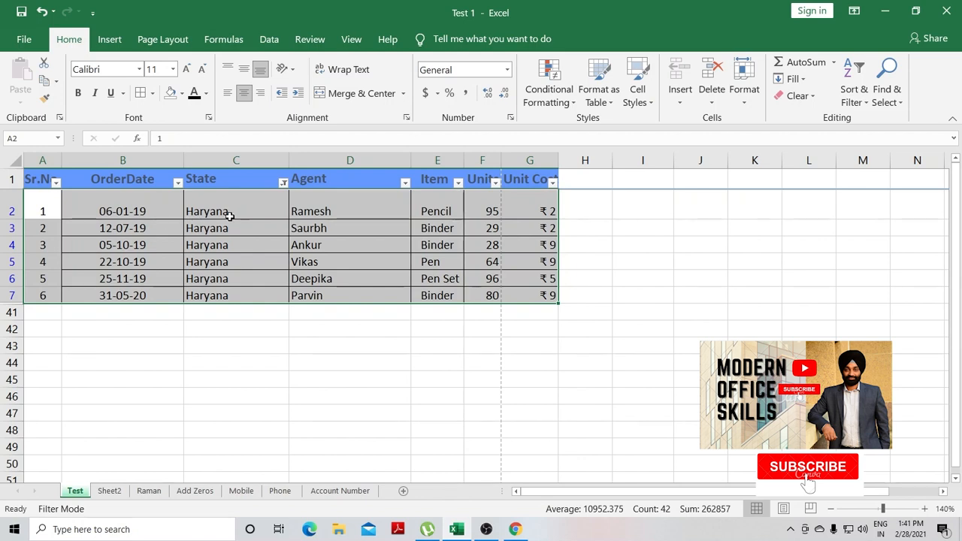
pyautogui.click(283, 184)
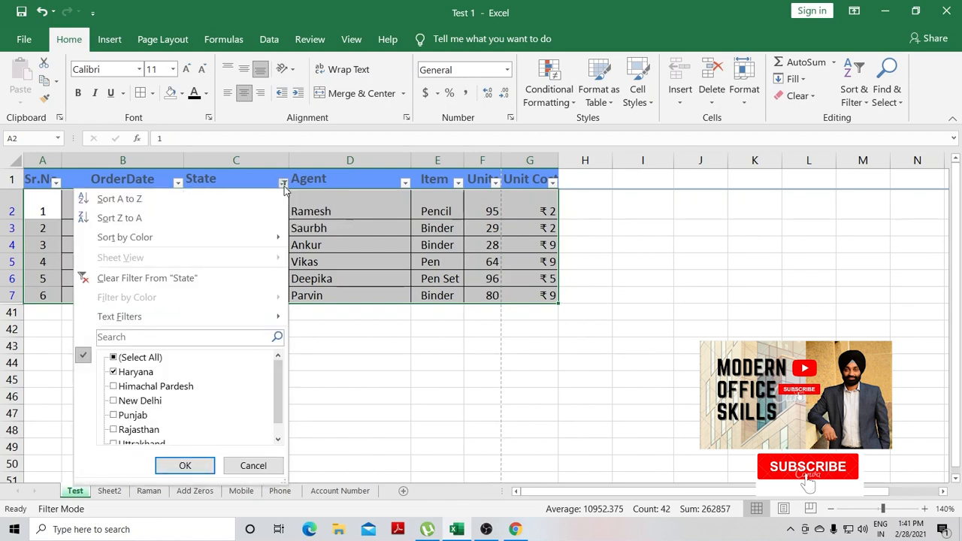
pyautogui.click(139, 360)
pyautogui.click(180, 466)
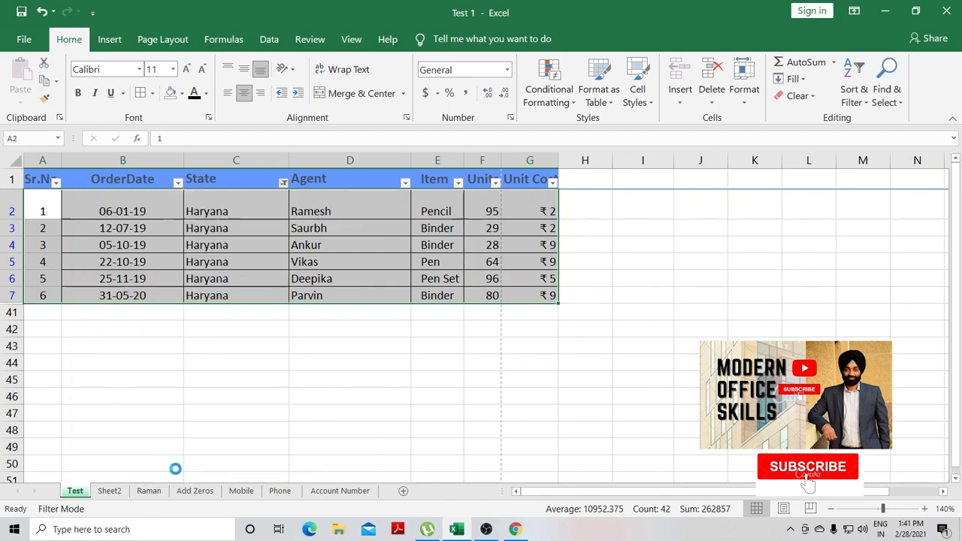
pyautogui.click(632, 364)
# - Examine the full order table and the empty columns beside it, checking the first Units and Unit Cost entries
pyautogui.moveTo(37, 179); pyautogui.dragTo(516, 449)
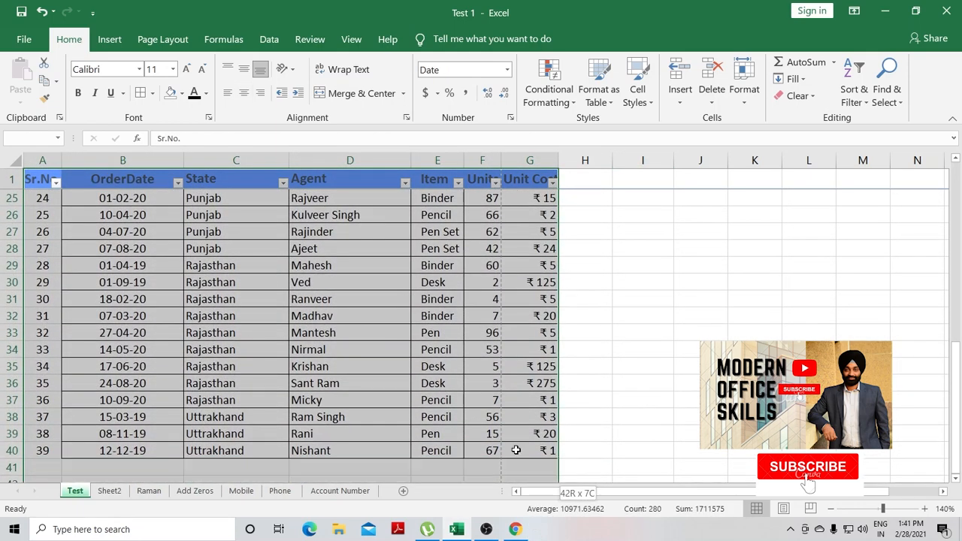
pyautogui.scroll(4, 434, 316)
pyautogui.scroll(4, 434, 316)
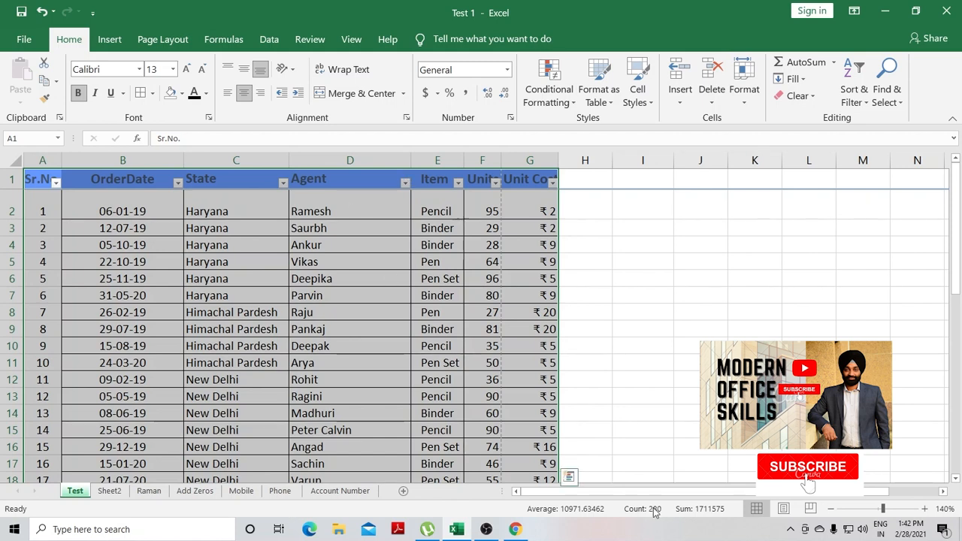
pyautogui.click(944, 492)
pyautogui.click(944, 492)
pyautogui.click(943, 492)
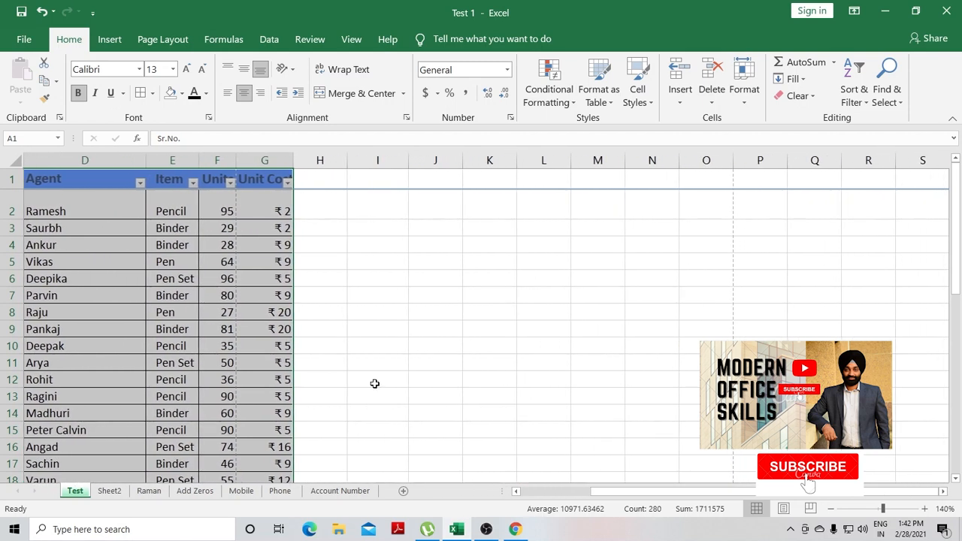
pyautogui.moveTo(728, 494); pyautogui.dragTo(618, 492)
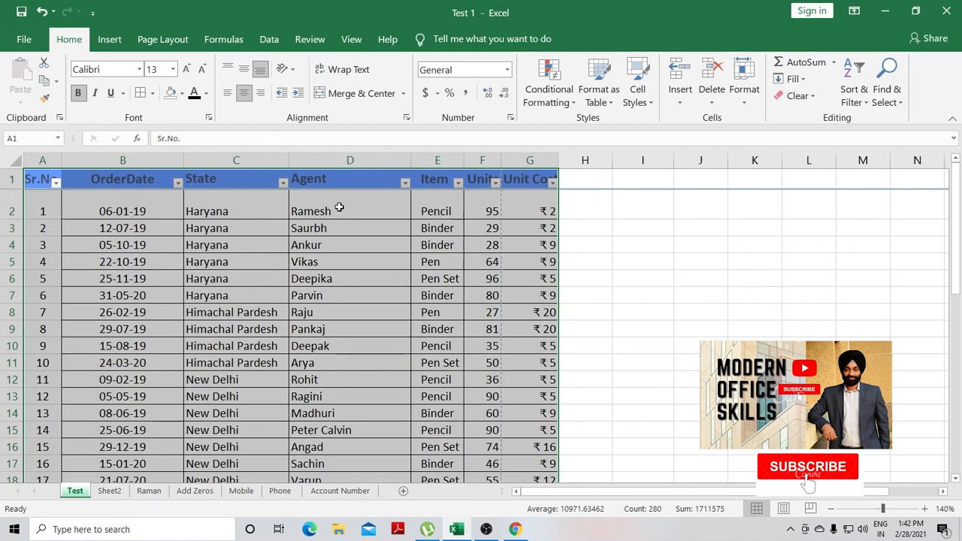
pyautogui.click(492, 211)
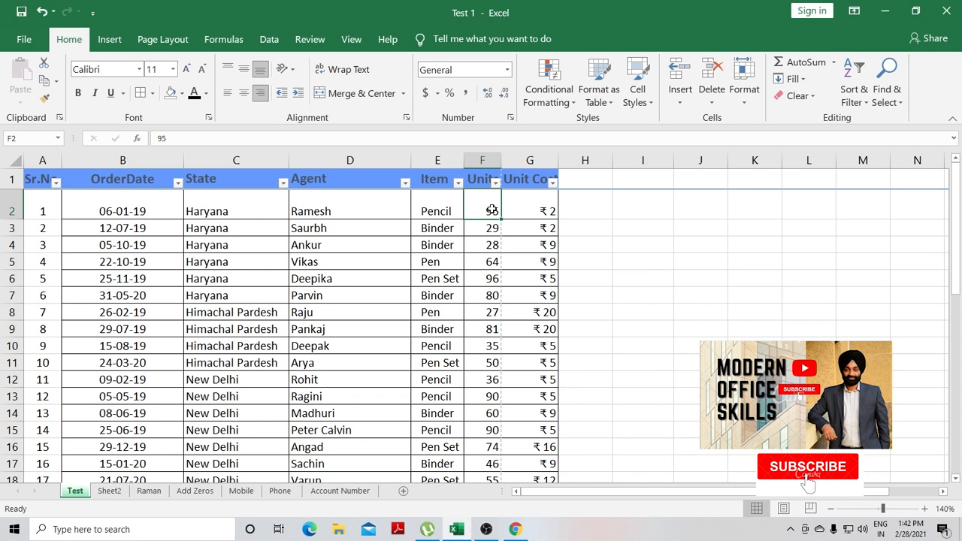
pyautogui.click(546, 212)
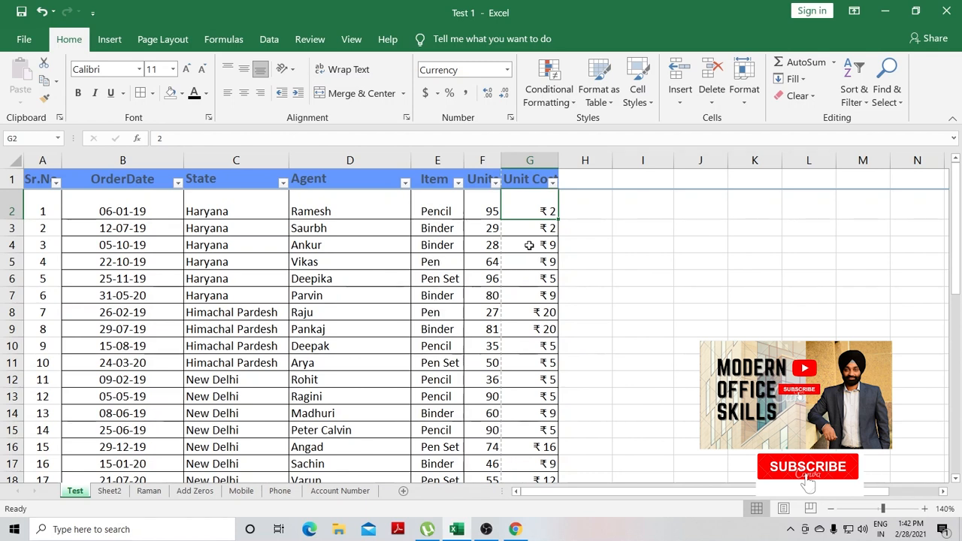
# - Filter the Unit Cost column with a number filter to show only rows greater than 10
pyautogui.click(530, 358)
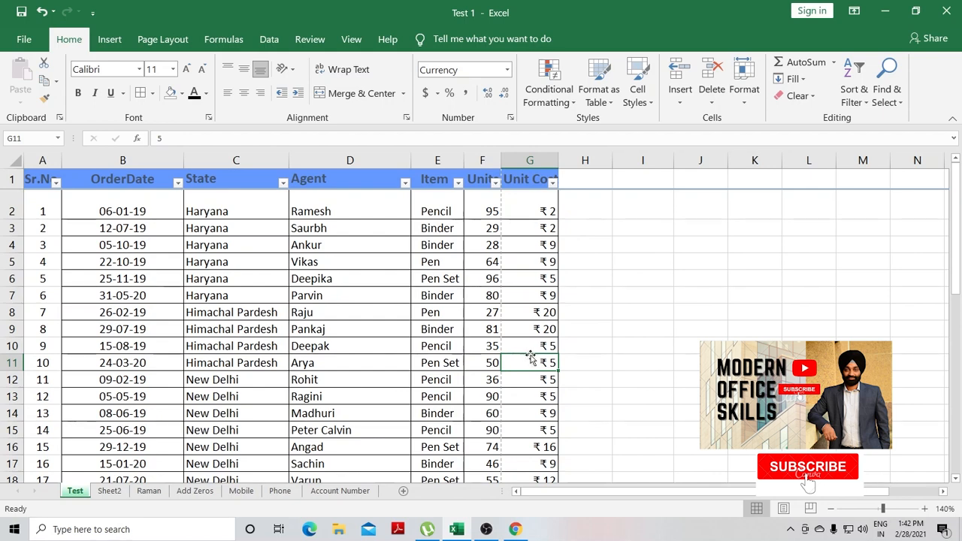
pyautogui.scroll(-4, 531, 353)
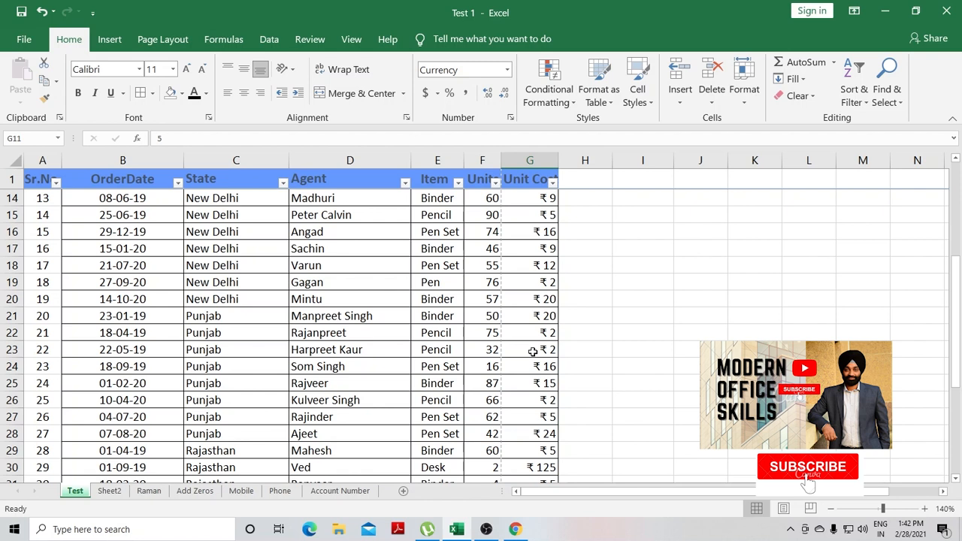
pyautogui.scroll(3, 531, 352)
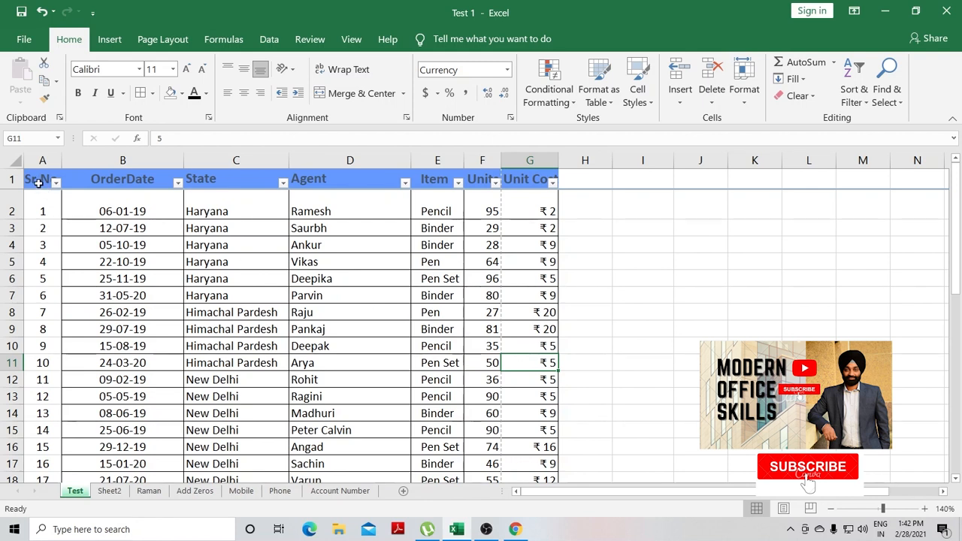
pyautogui.click(553, 184)
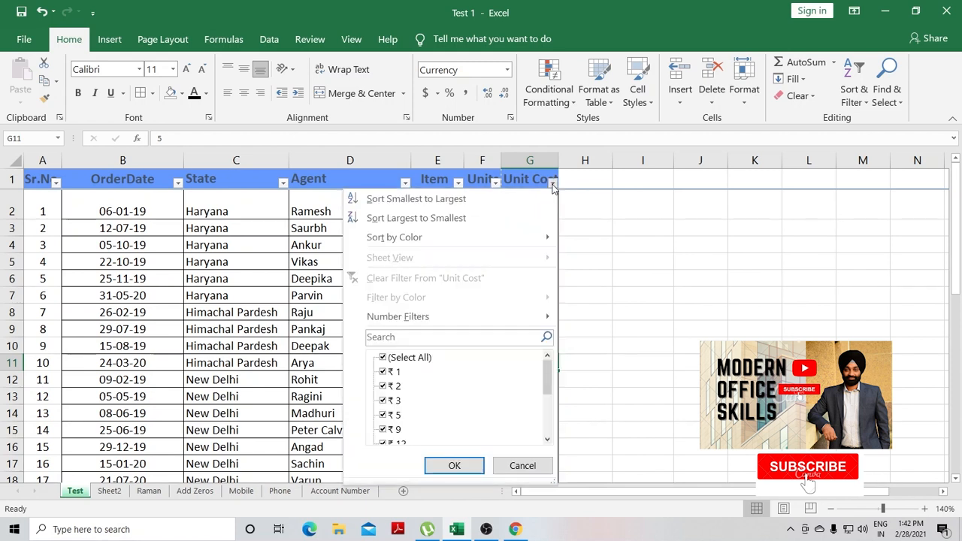
pyautogui.moveTo(452, 318)
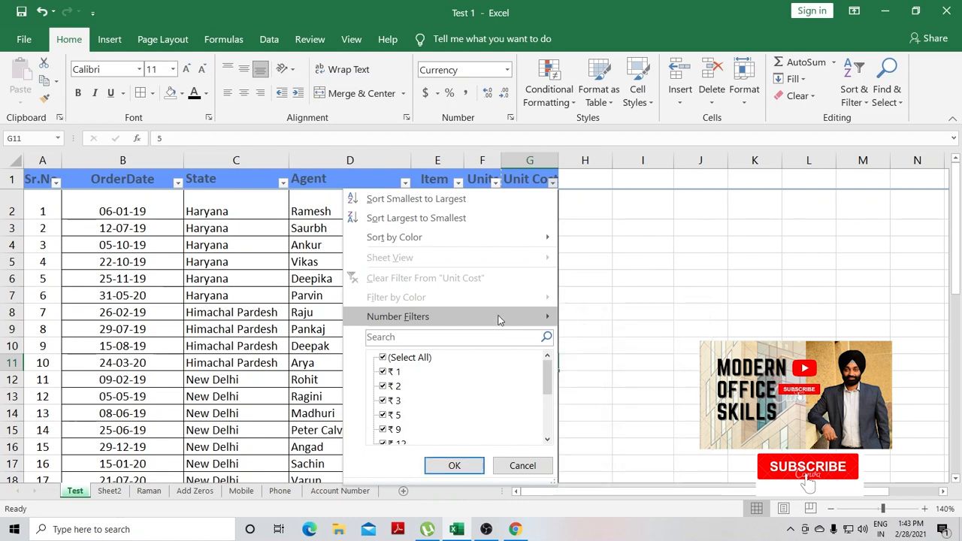
pyautogui.moveTo(498, 319)
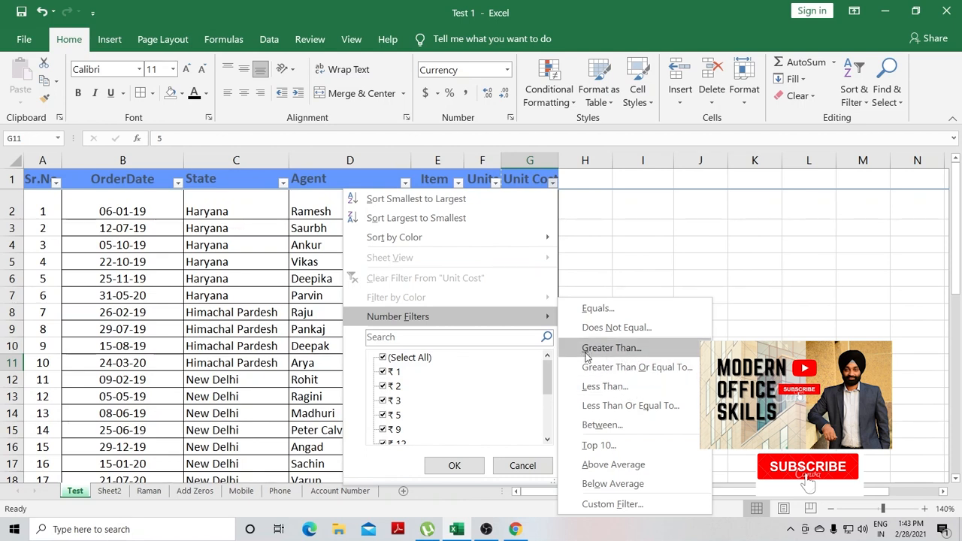
pyautogui.click(632, 353)
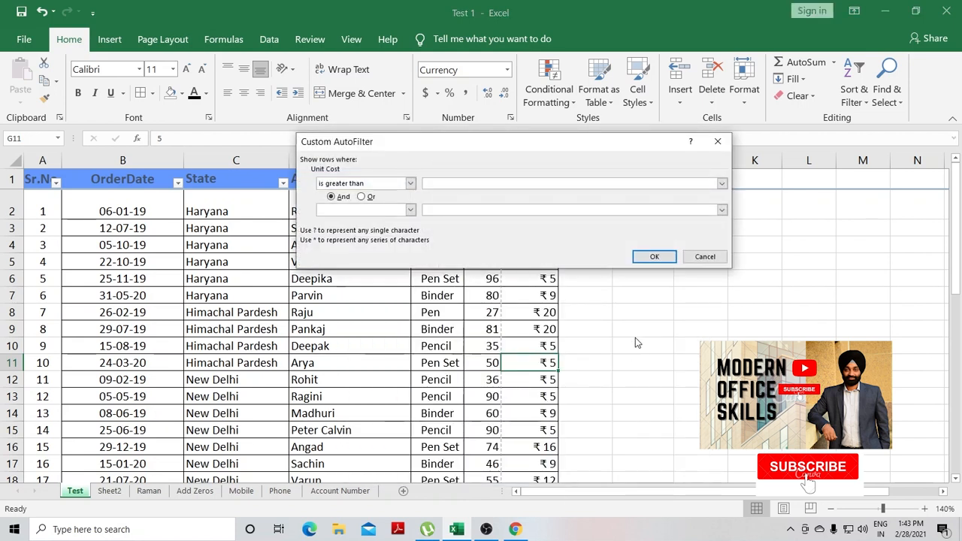
pyautogui.moveTo(489, 143); pyautogui.dragTo(192, 182)
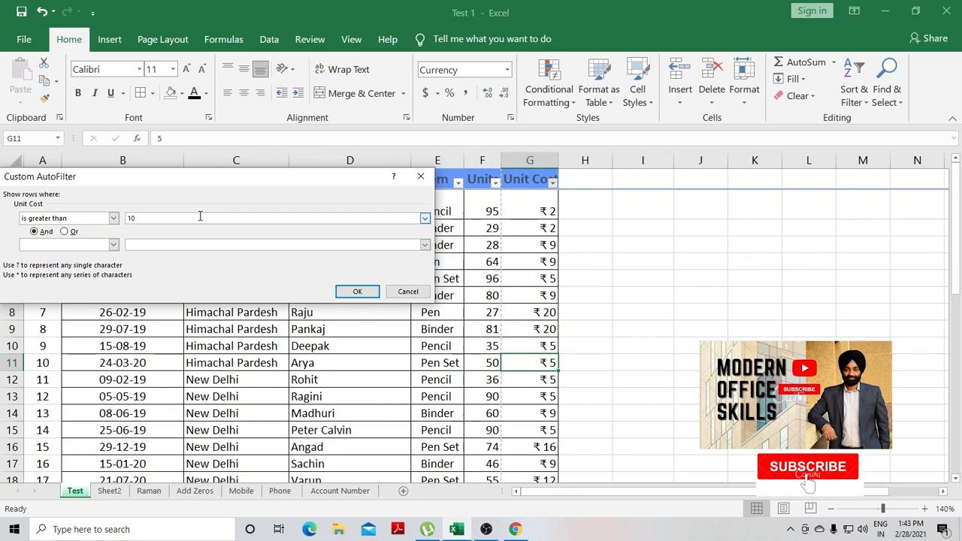
pyautogui.click(355, 292)
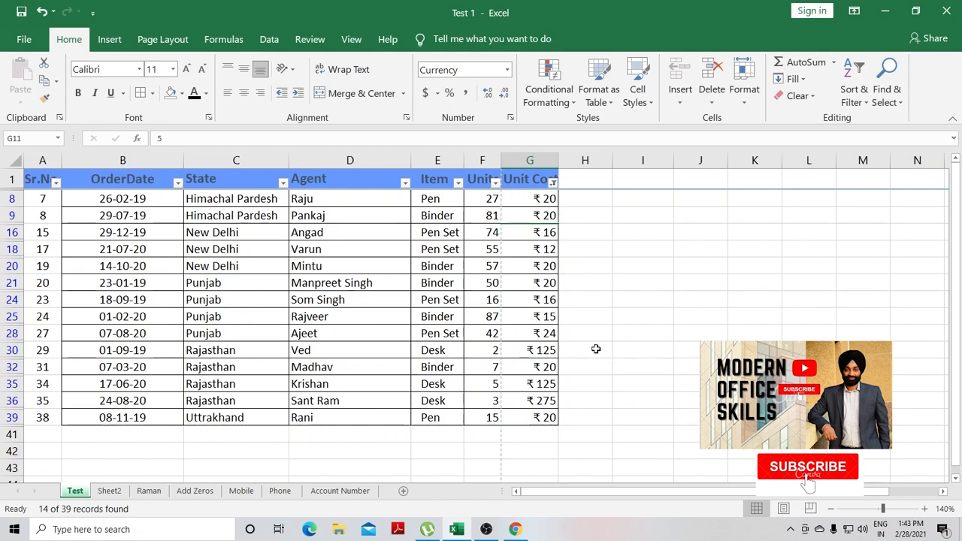
# - Select the filtered table including its headers and reselect all Unit Cost values in the column's filter
pyautogui.press('F2')
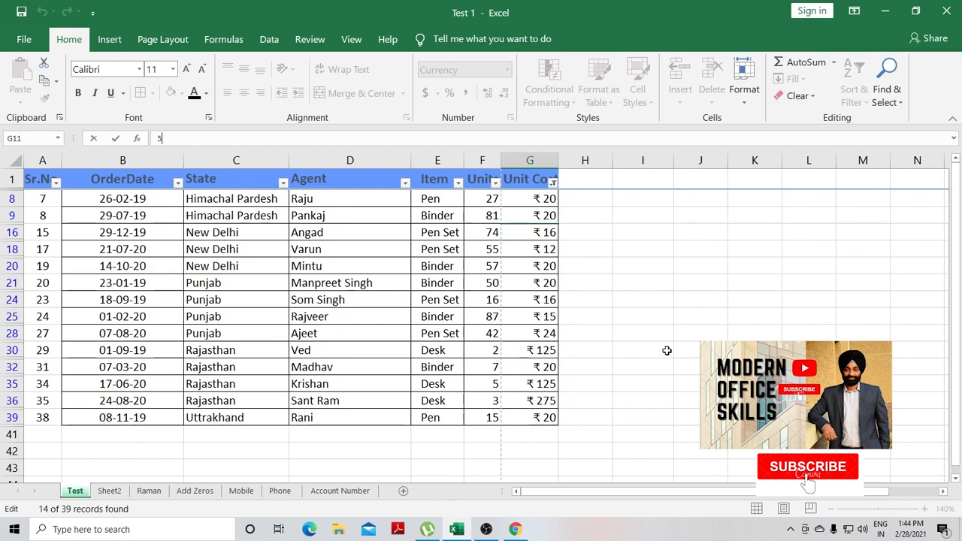
pyautogui.moveTo(42, 179); pyautogui.dragTo(540, 416)
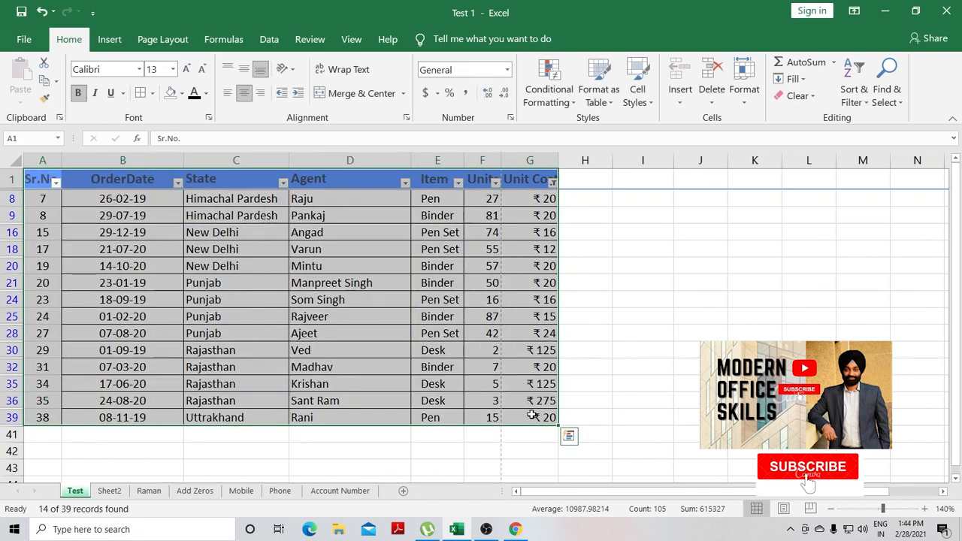
pyautogui.click(552, 184)
pyautogui.click(409, 359)
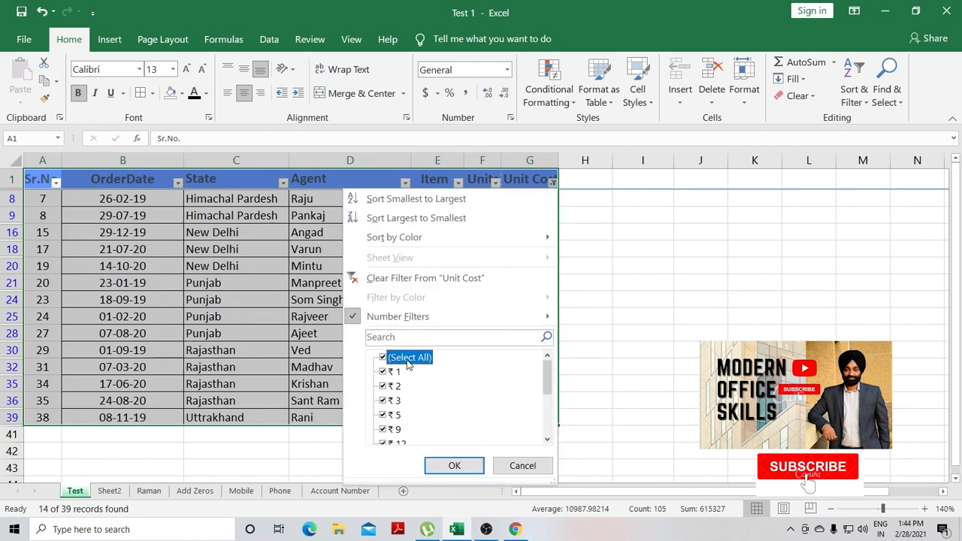
pyautogui.click(454, 466)
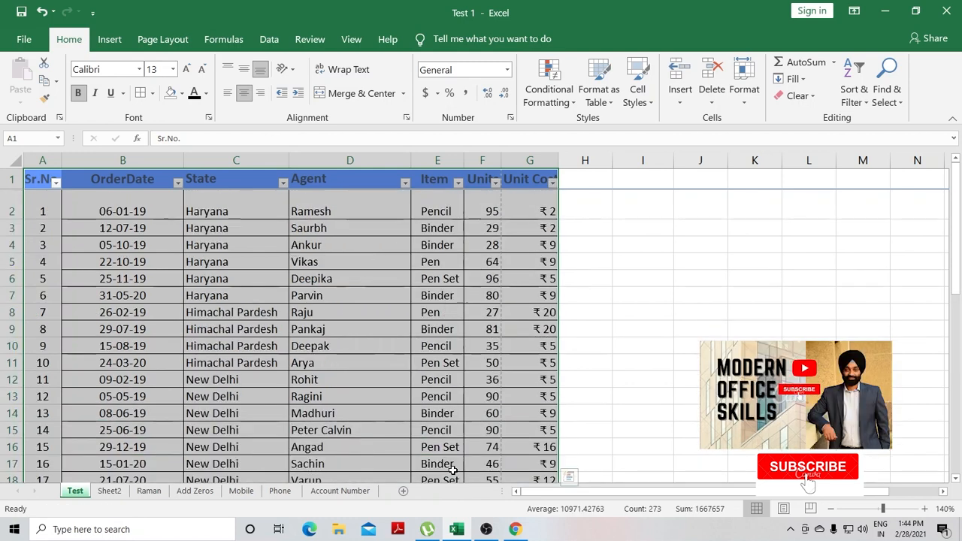
pyautogui.scroll(-10, 554, 315)
pyautogui.scroll(5, 554, 316)
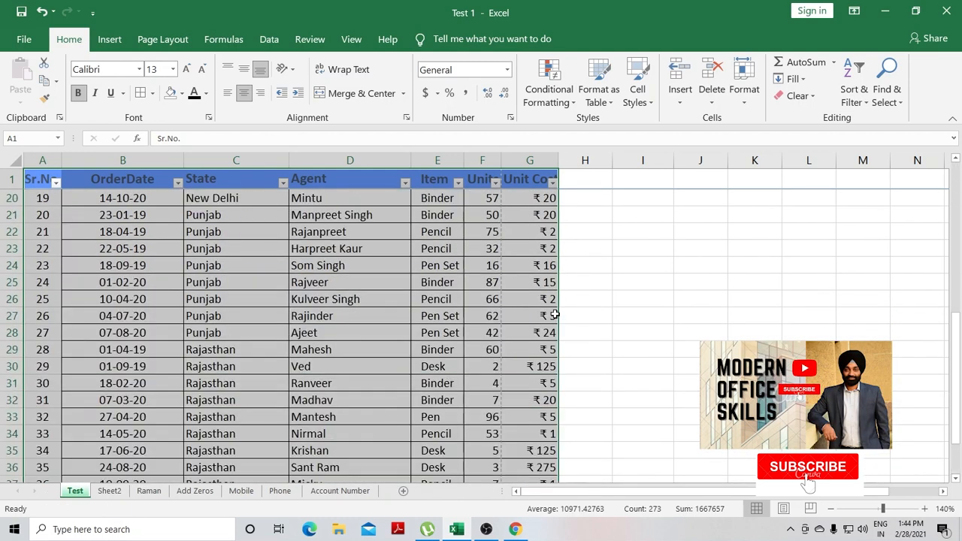
pyautogui.scroll(6, 554, 314)
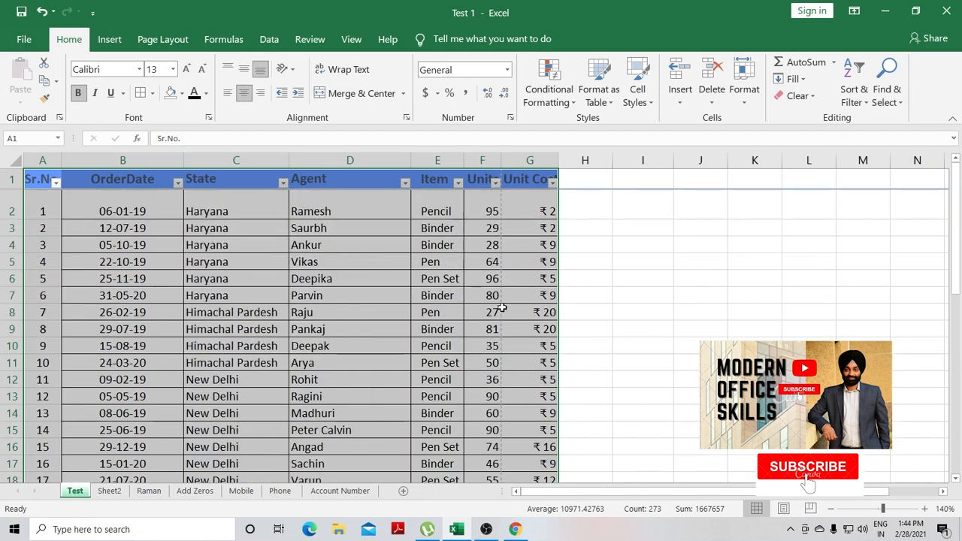
# - Select the whole table from A1 to its last row and turn off the header filters
pyautogui.click(39, 181)
pyautogui.hotkey('ctrl', 'shift', 'End')
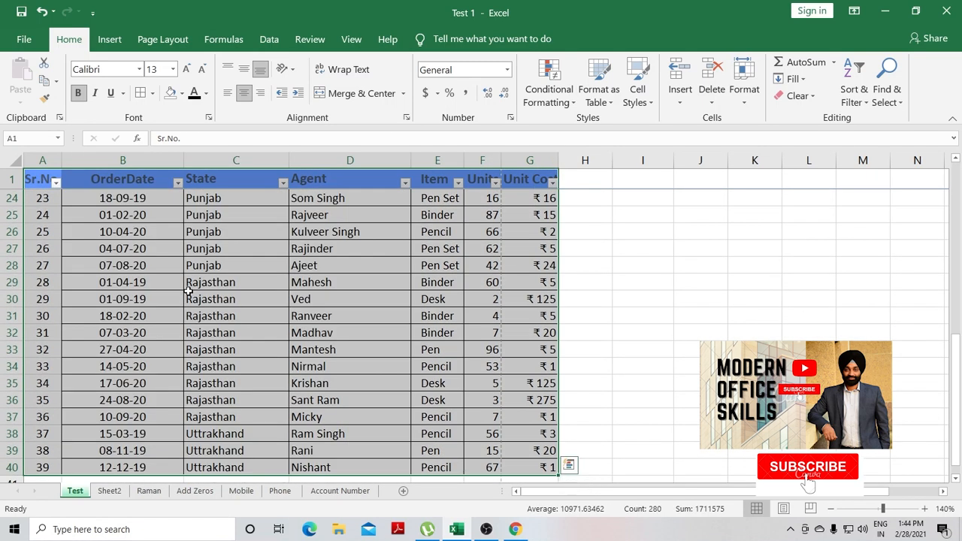
pyautogui.click(856, 86)
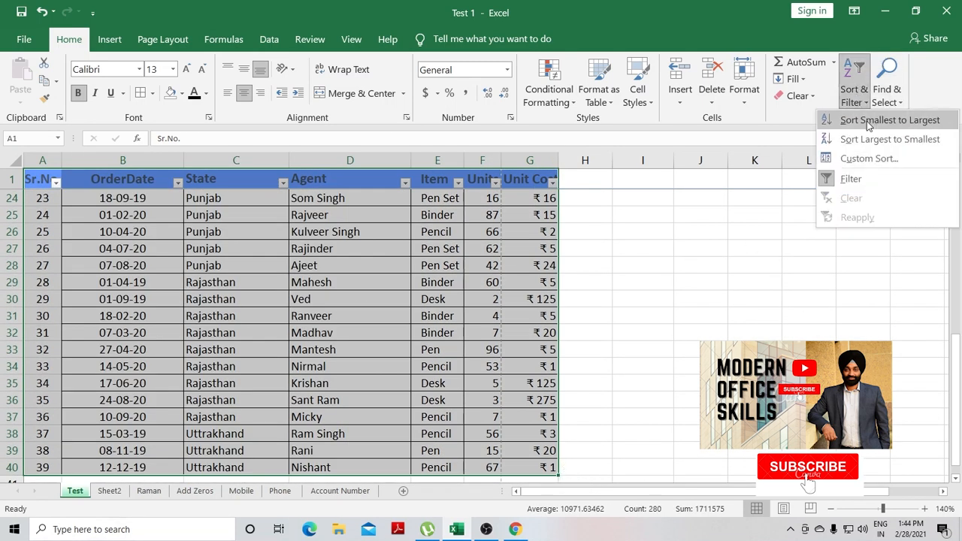
pyautogui.click(858, 178)
pyautogui.scroll(6, 672, 270)
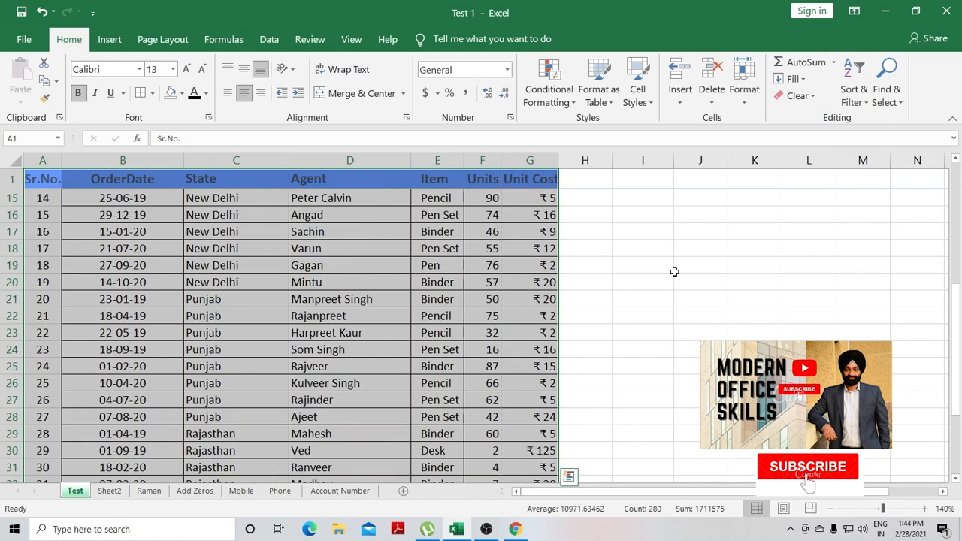
pyautogui.scroll(2, 673, 270)
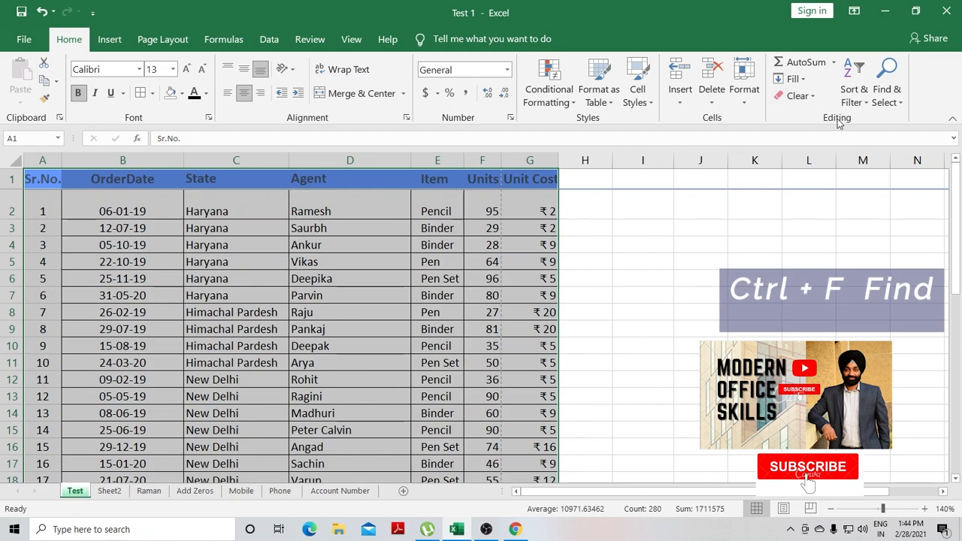
# - Search the Test sheet for the first name of the agent in row 5 using Find
pyautogui.click(894, 103)
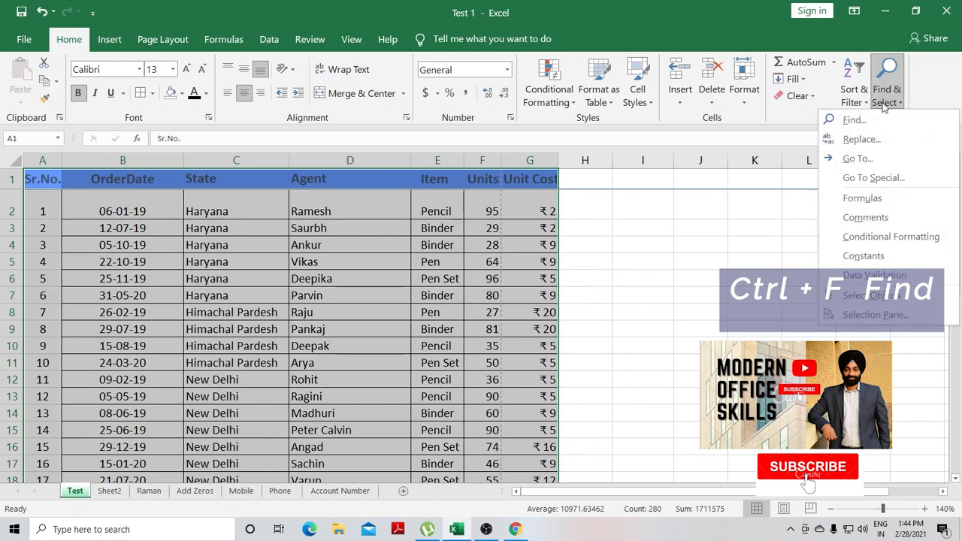
pyautogui.click(767, 212)
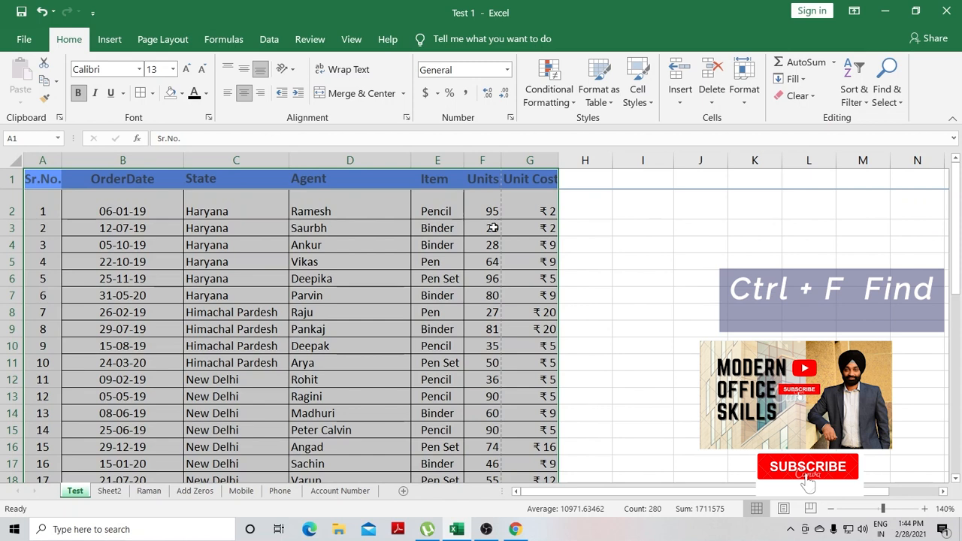
pyautogui.scroll(-4, 278, 254)
pyautogui.scroll(4, 279, 257)
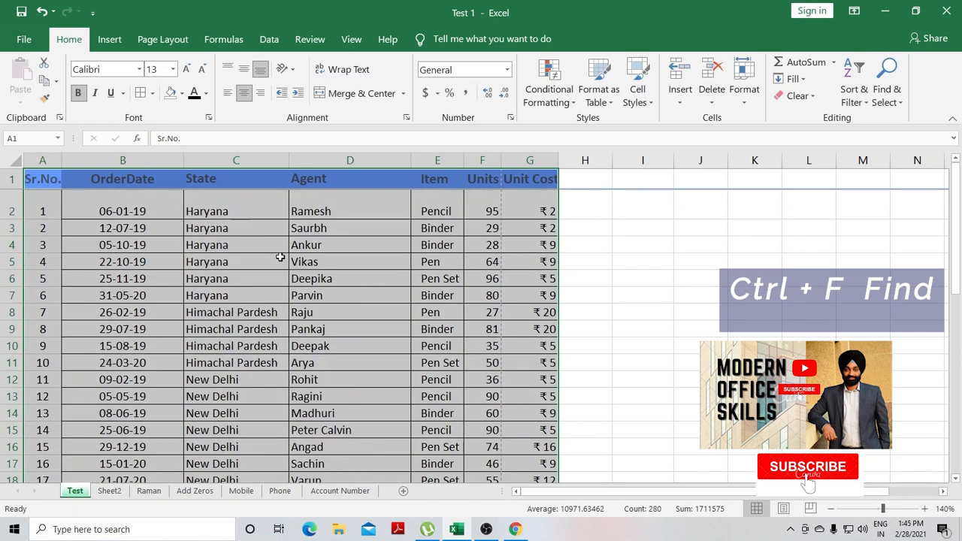
pyautogui.click(636, 293)
pyautogui.click(171, 262)
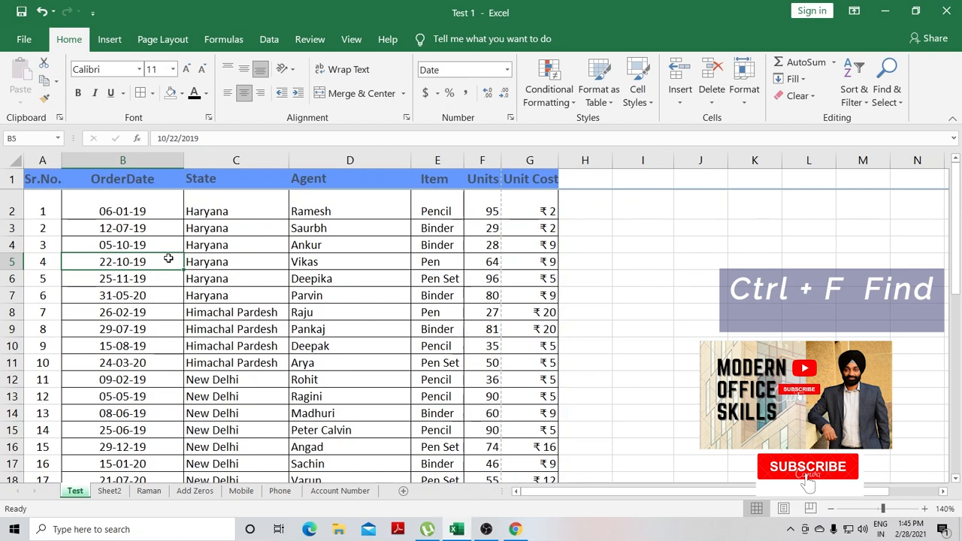
pyautogui.hotkey('ctrl', 'f')
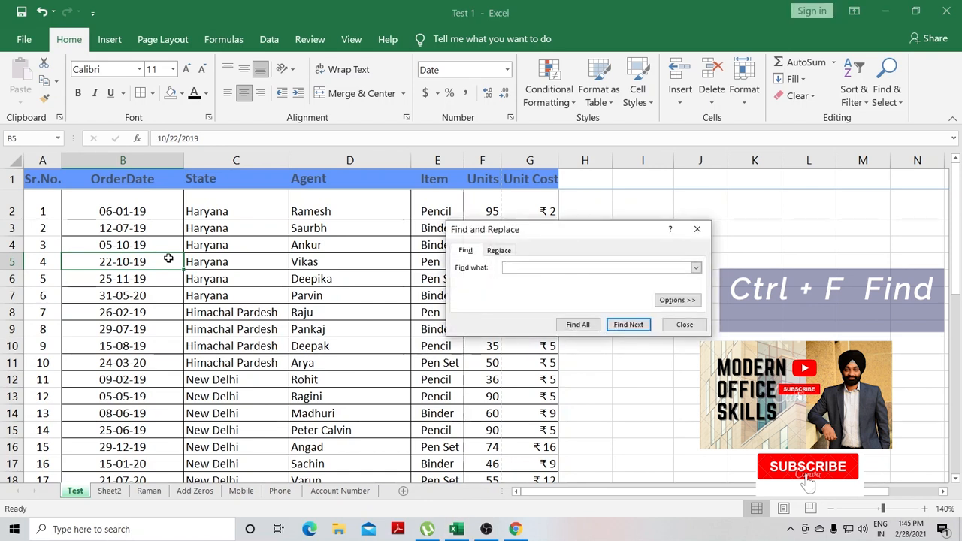
pyautogui.write('vikas')
pyautogui.press('Return')
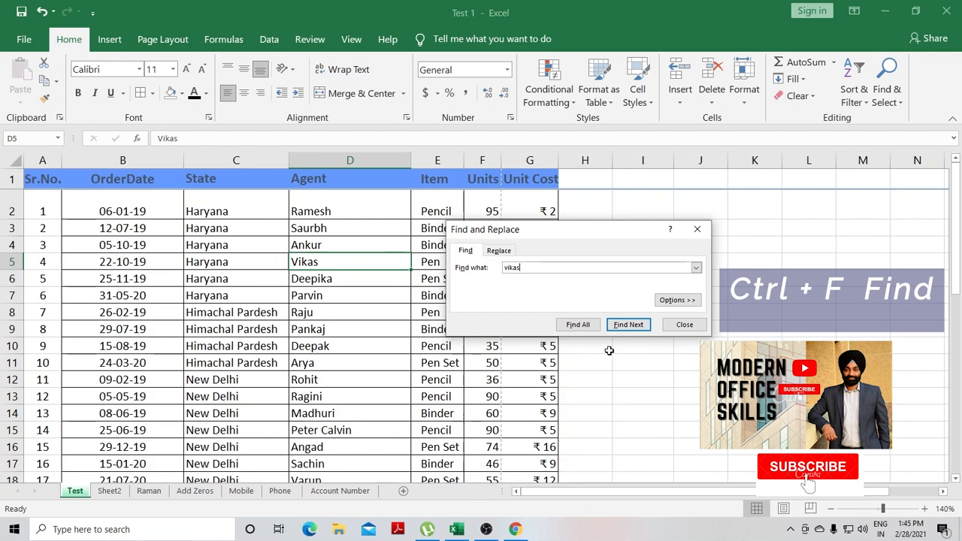
# - Replace all occurrences of the searched first name with the agent's full name and close Find and Replace
pyautogui.click(498, 251)
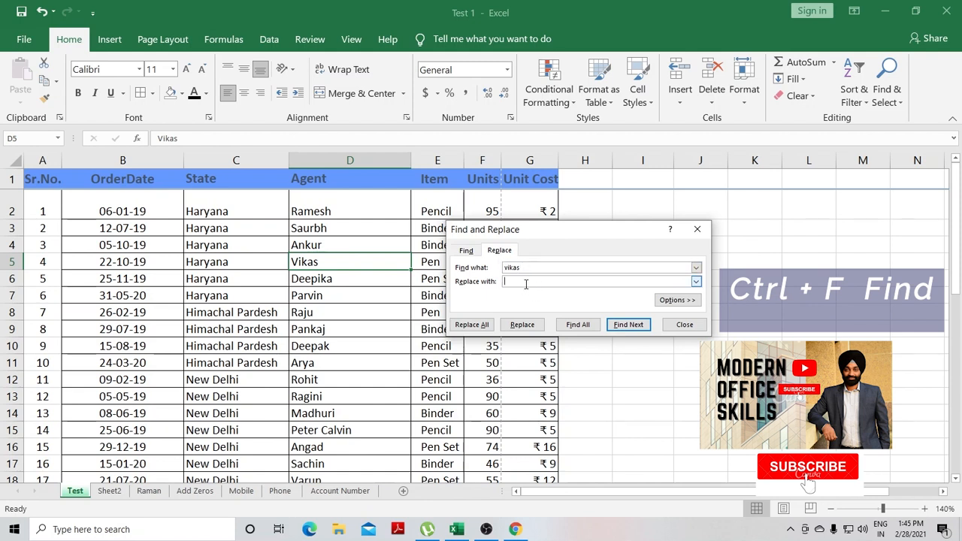
pyautogui.write('vikas S')
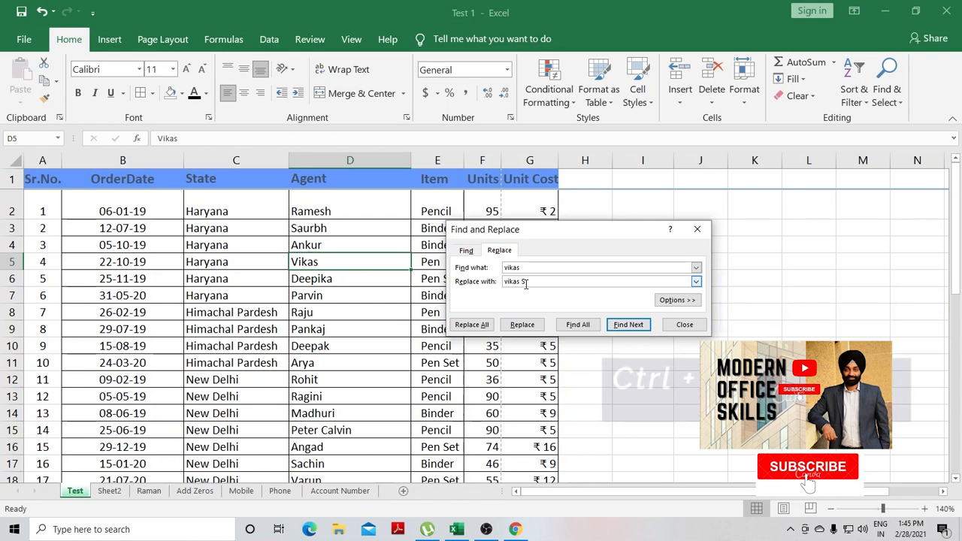
pyautogui.press('BackSpace')
pyautogui.write('sharma')
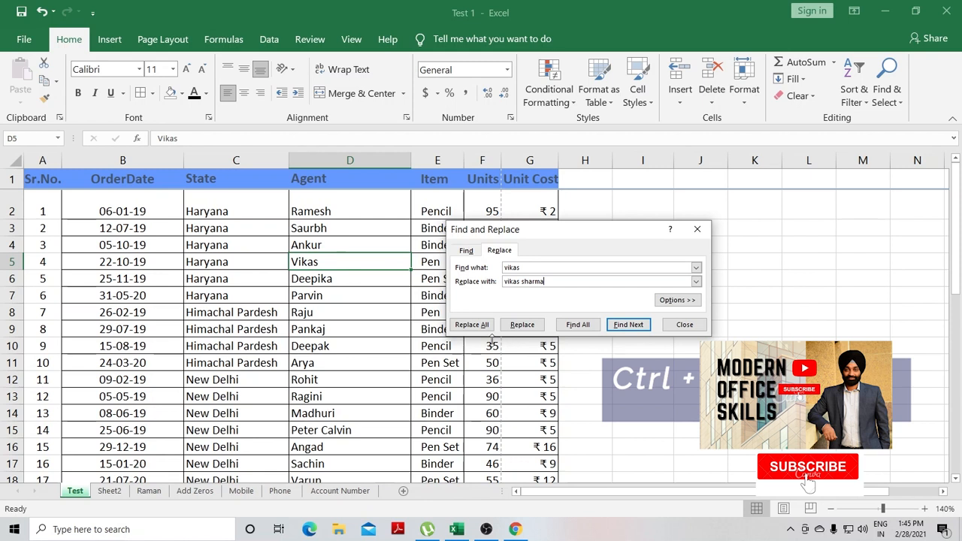
pyautogui.click(472, 325)
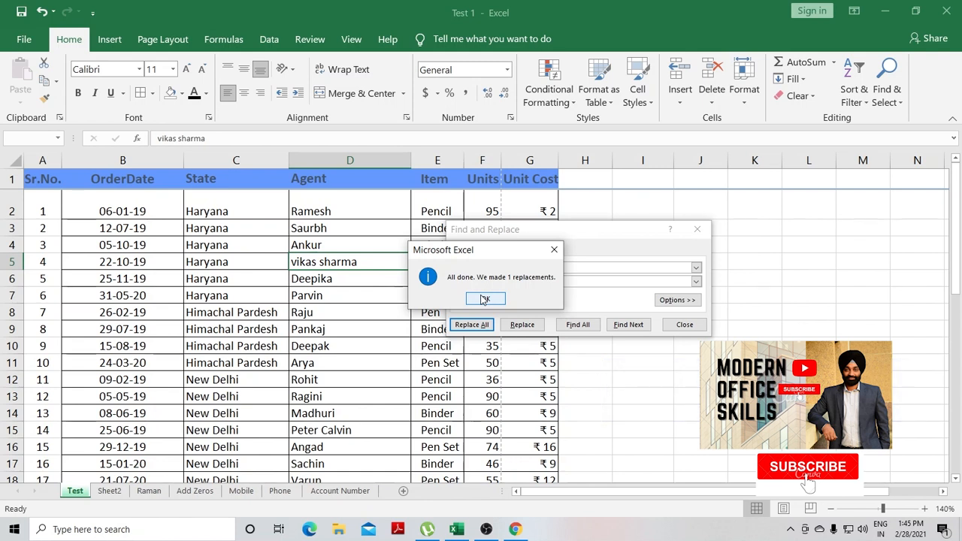
pyautogui.click(554, 251)
pyautogui.click(697, 228)
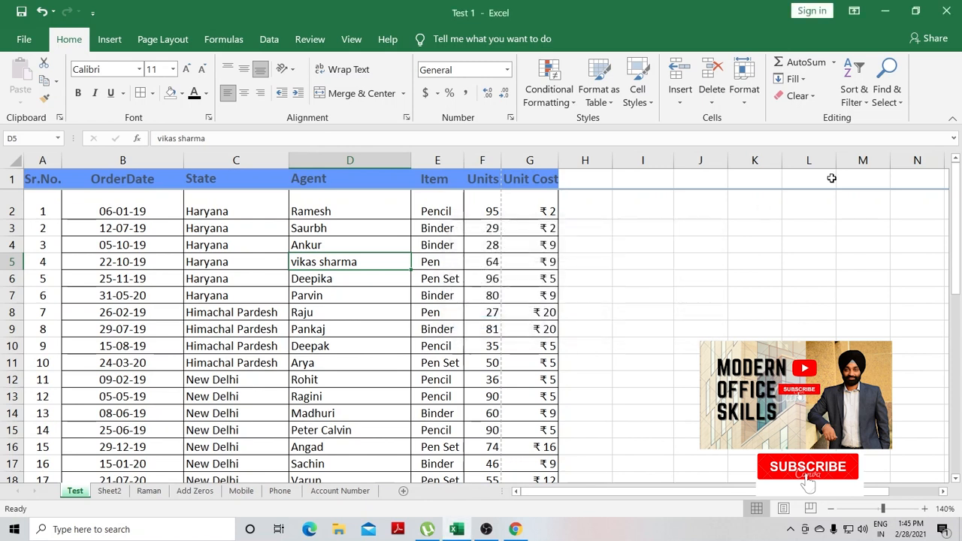
pyautogui.click(894, 90)
pyautogui.click(855, 159)
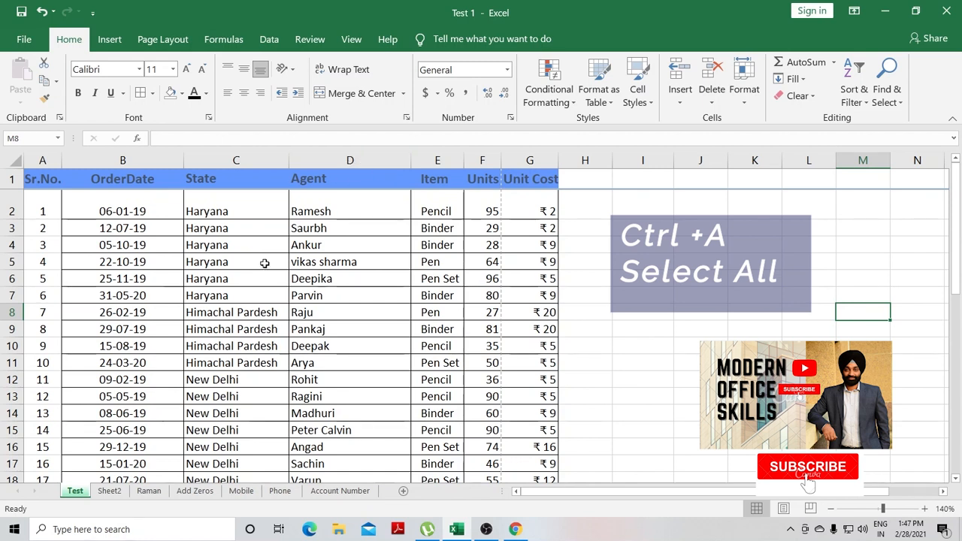
# - Select the entire order table starting from cell C4 and check the selection through to its last rows
pyautogui.click(194, 245)
pyautogui.hotkey('ctrl', 'a')
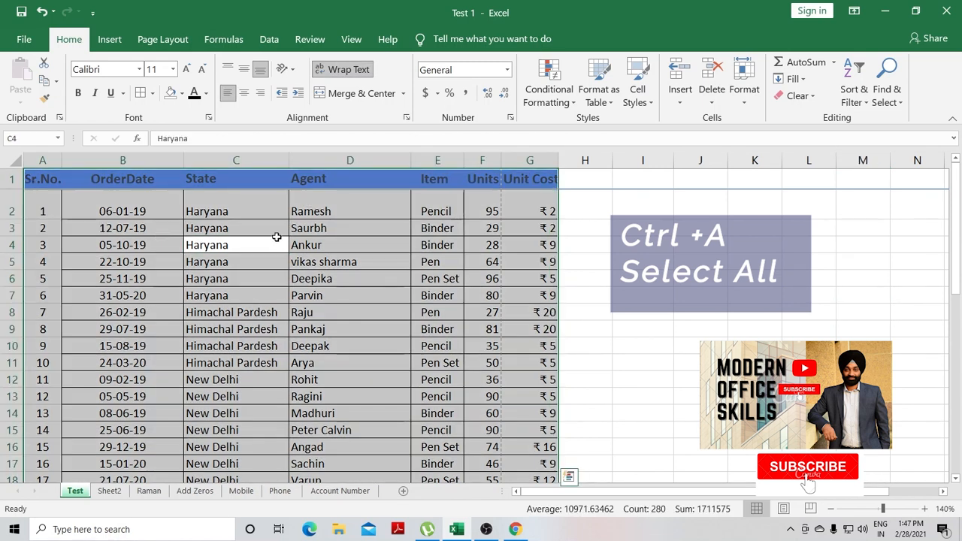
pyautogui.scroll(-12, 280, 237)
pyautogui.scroll(5, 281, 237)
pyautogui.scroll(7, 282, 237)
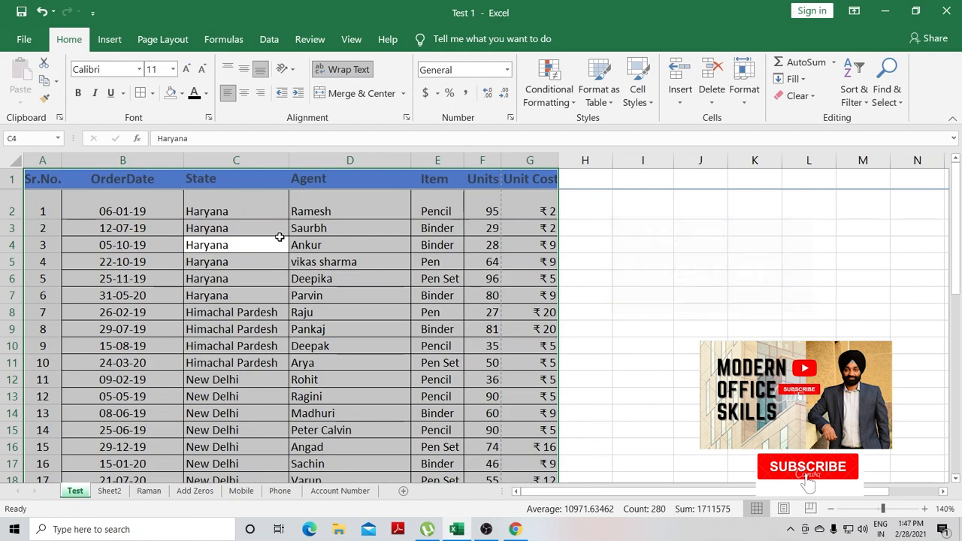
# - Clear the table selection and enter Punjab in cell I2
pyautogui.click(668, 254)
pyautogui.click(642, 209)
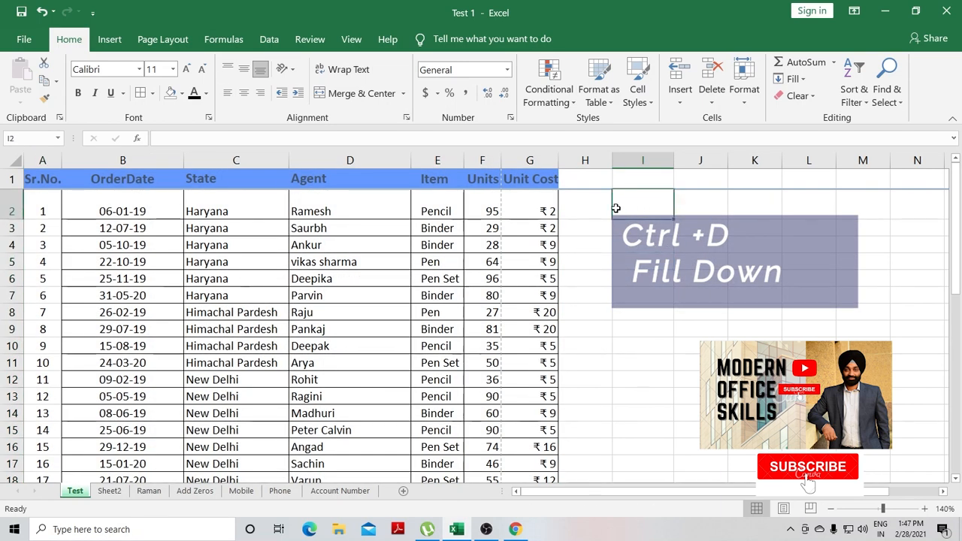
pyautogui.write('Punjab')
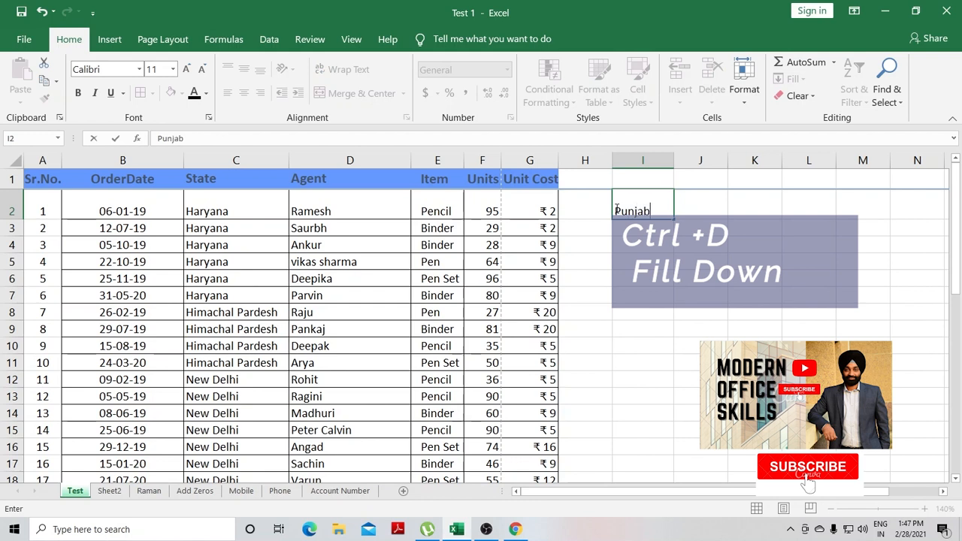
pyautogui.hotkey('ctrl', 'Return')
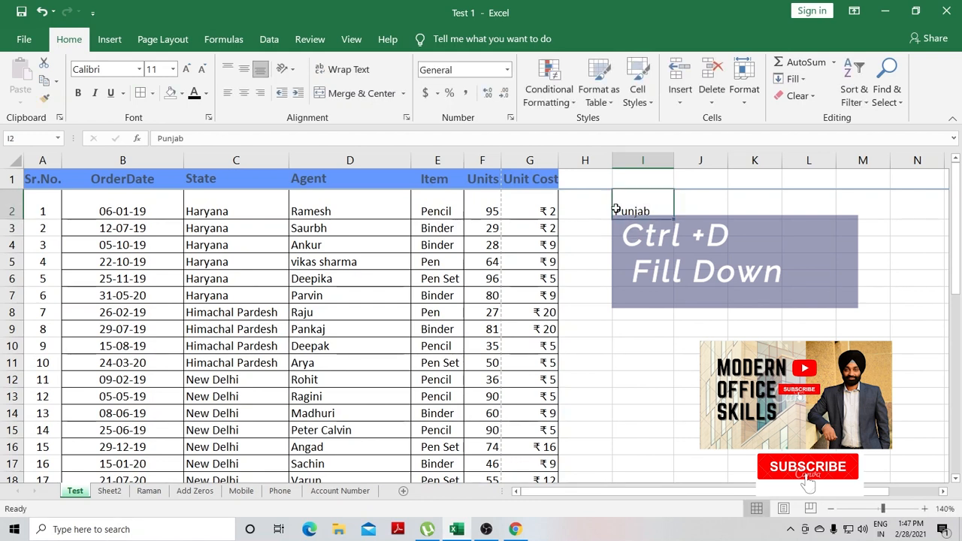
# - Fill Punjab down from cell I2 through I10, and make J2 the active cell
pyautogui.hotkey('ctrl', 'c')
pyautogui.hotkey('shift', 'Down')
pyautogui.hotkey('shift', 'Down')
pyautogui.hotkey('shift', 'Down')
pyautogui.hotkey('shift', 'Down')
pyautogui.hotkey('shift', 'Down')
pyautogui.hotkey('shift', 'Down')
pyautogui.hotkey('shift', 'Down')
pyautogui.hotkey('shift', 'Down')
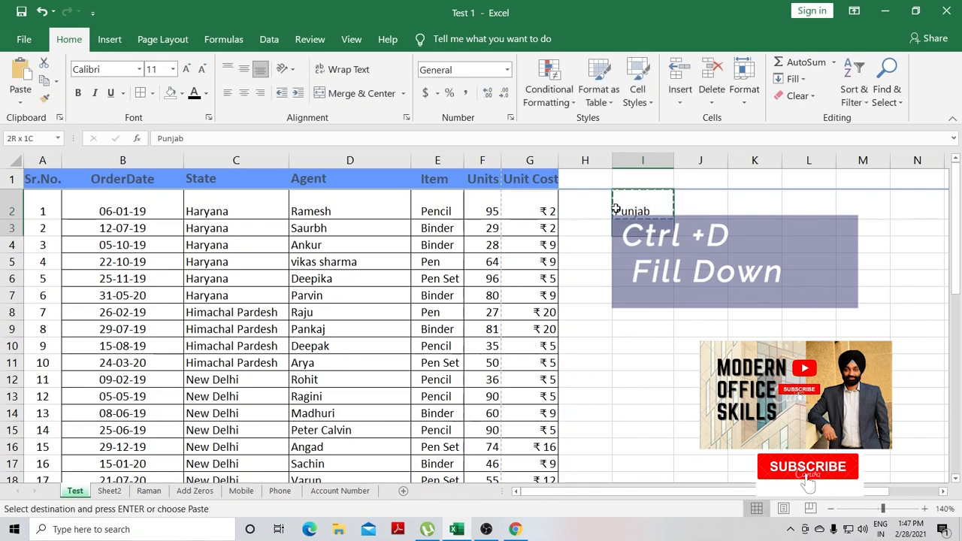
pyautogui.hotkey('ctrl', 'd')
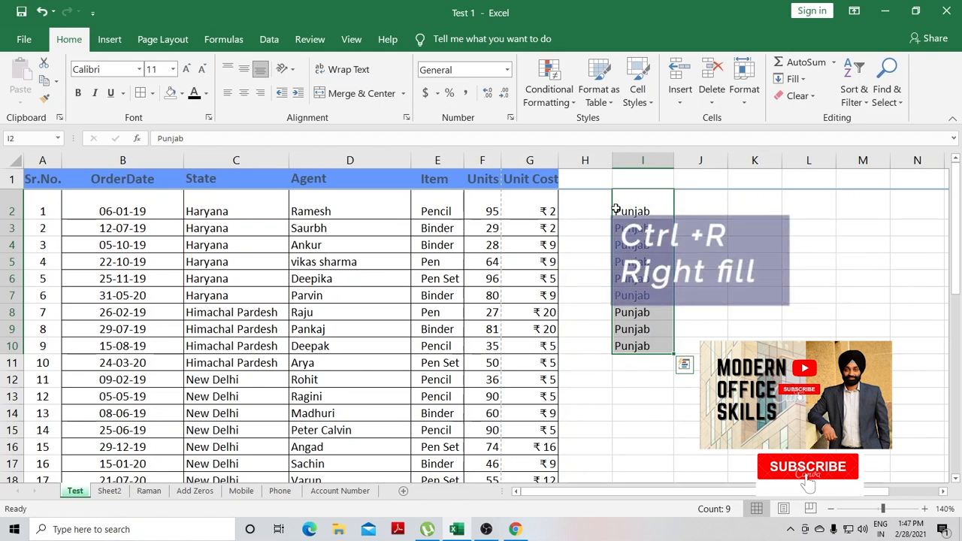
pyautogui.press('Right')
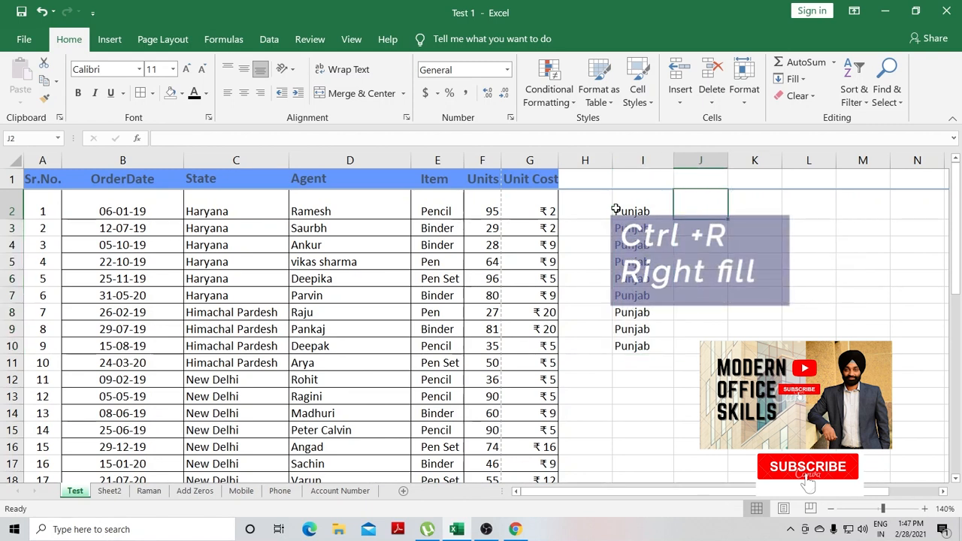
pyautogui.hotkey('ctrl', 'shift', 'Down')
pyautogui.hotkey('ctrl', 'Up')
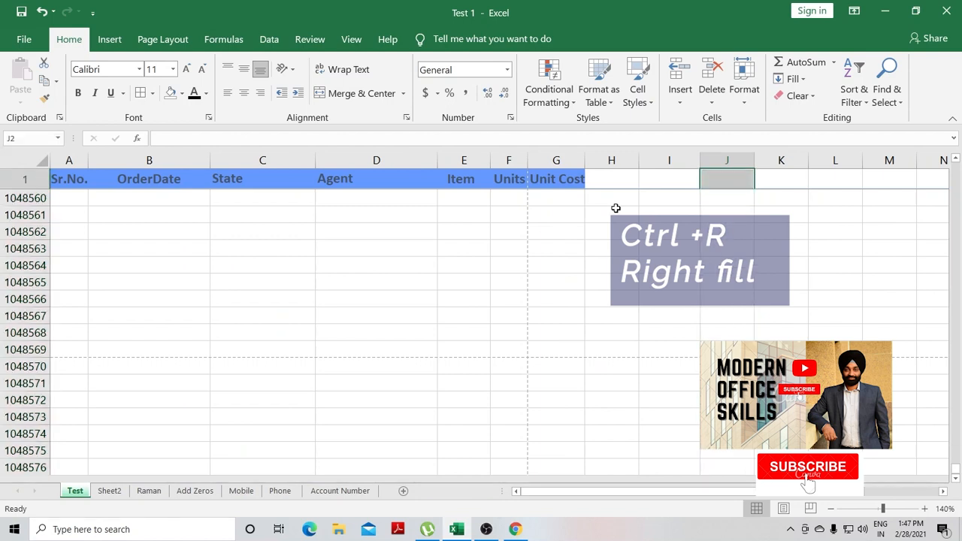
pyautogui.press('Down')
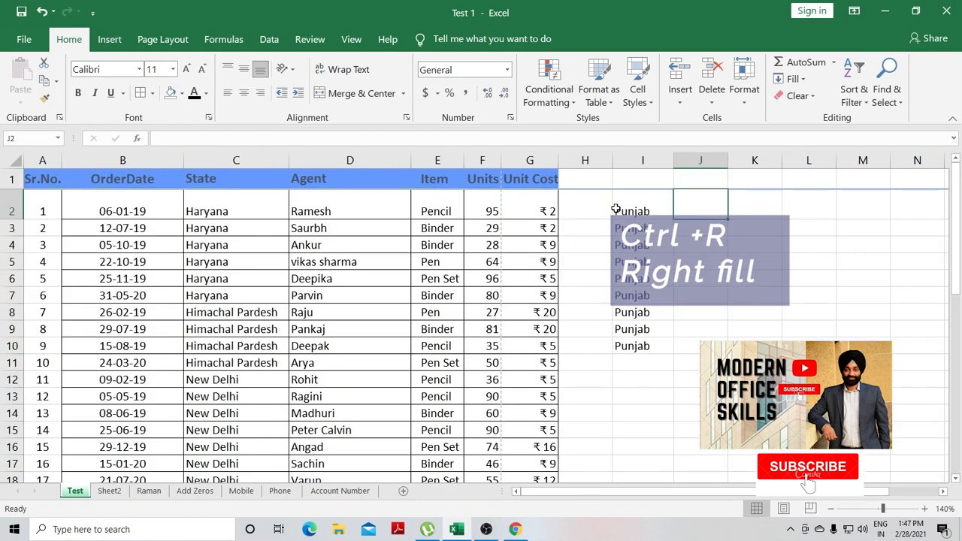
# - Select J2:J10 and fill it rightward with the Punjab entries from column I
pyautogui.hotkey('shift', 'Down')
pyautogui.hotkey('shift', 'Down')
pyautogui.hotkey('shift', 'Down')
pyautogui.hotkey('shift', 'Down')
pyautogui.hotkey('shift', 'Down')
pyautogui.hotkey('shift', 'Down')
pyautogui.hotkey('shift', 'Down')
pyautogui.hotkey('shift', 'Down')
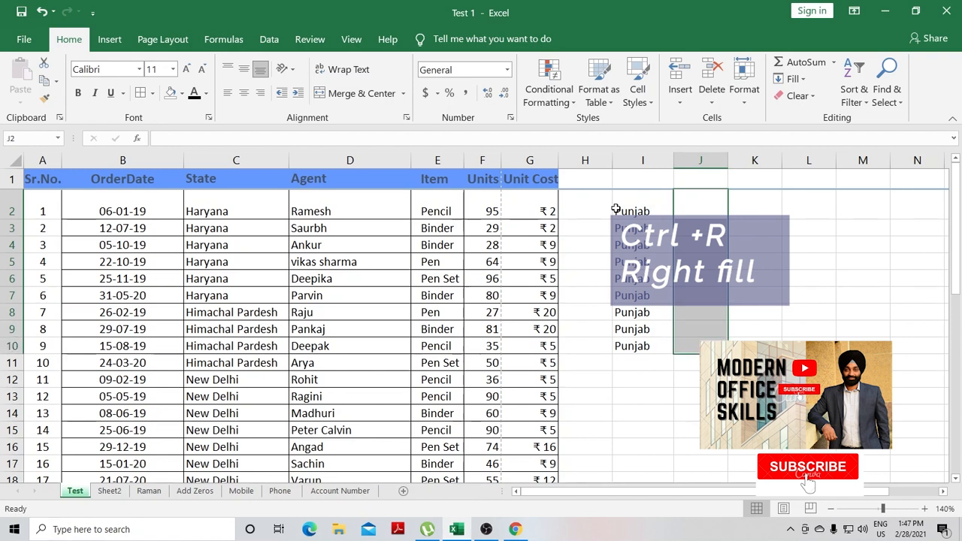
pyautogui.hotkey('ctrl', 'r')
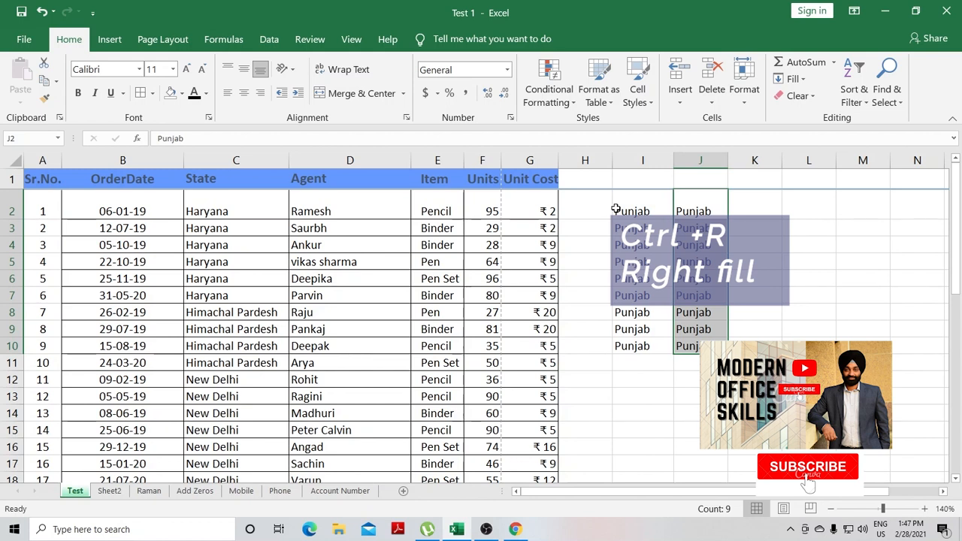
# - Open Find and close it without searching, and open Replace
pyautogui.hotkey('ctrl', 'f')
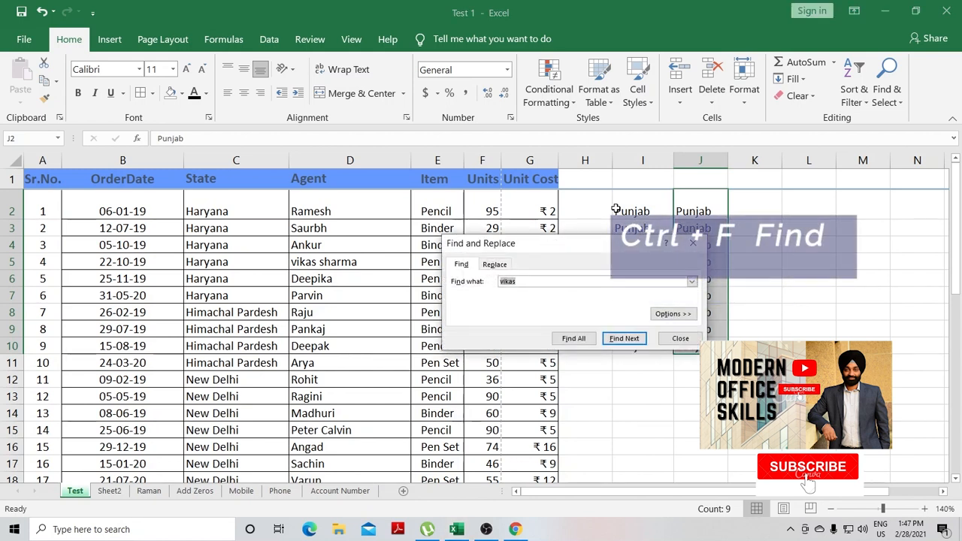
pyautogui.click(671, 342)
pyautogui.hotkey('ctrl', 'h')
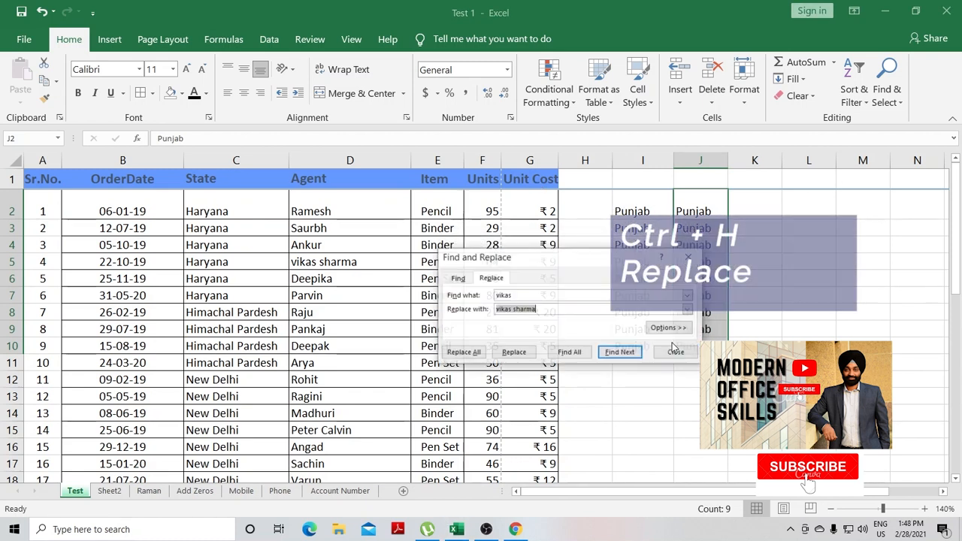